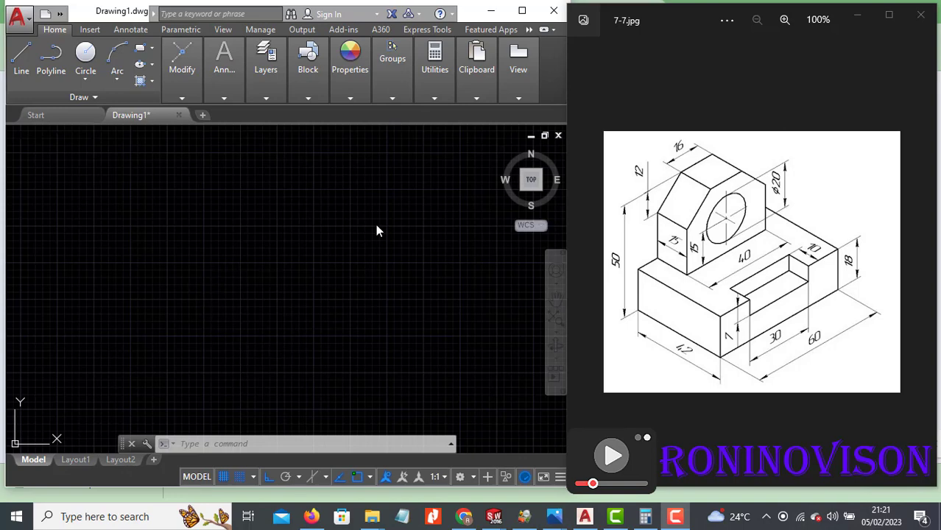
Switch the drafting snap type from rectangular to isometric snap.
left_click(265, 354)
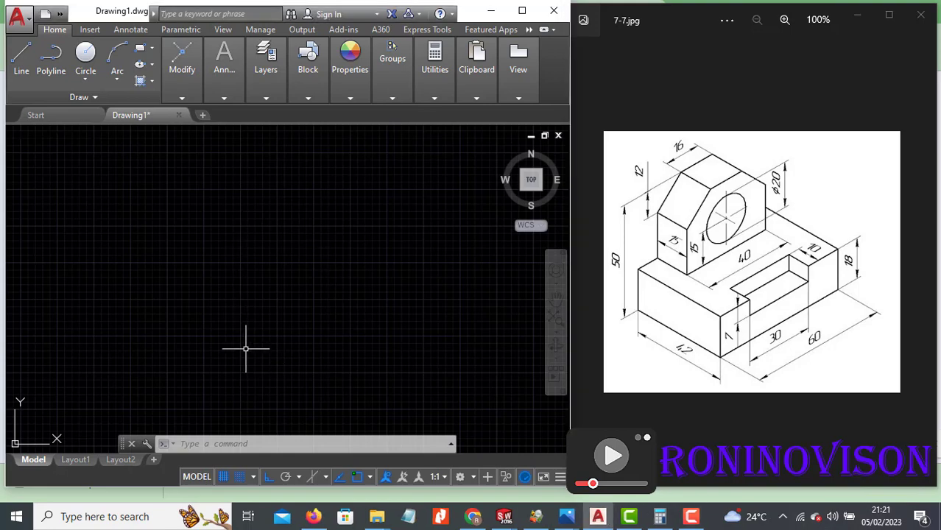
type("ds")
key("Return")
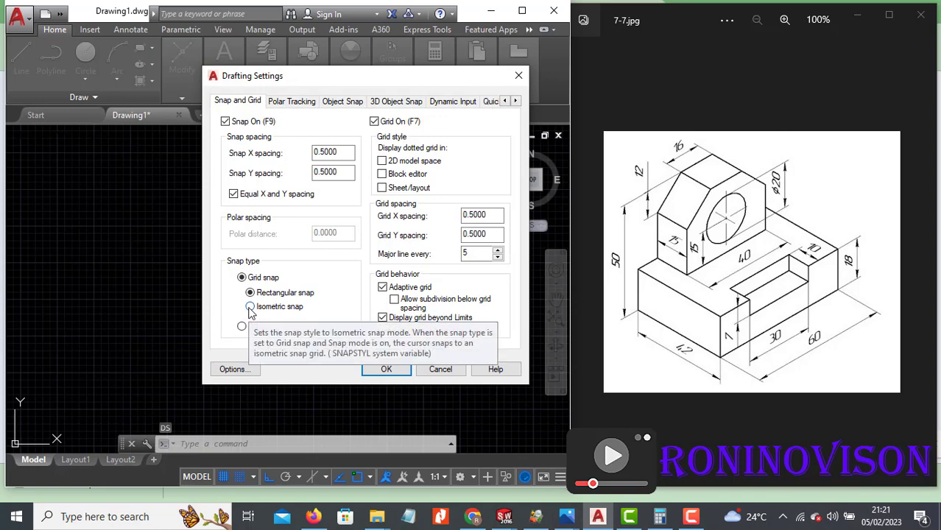
left_click(251, 307)
left_click(386, 368)
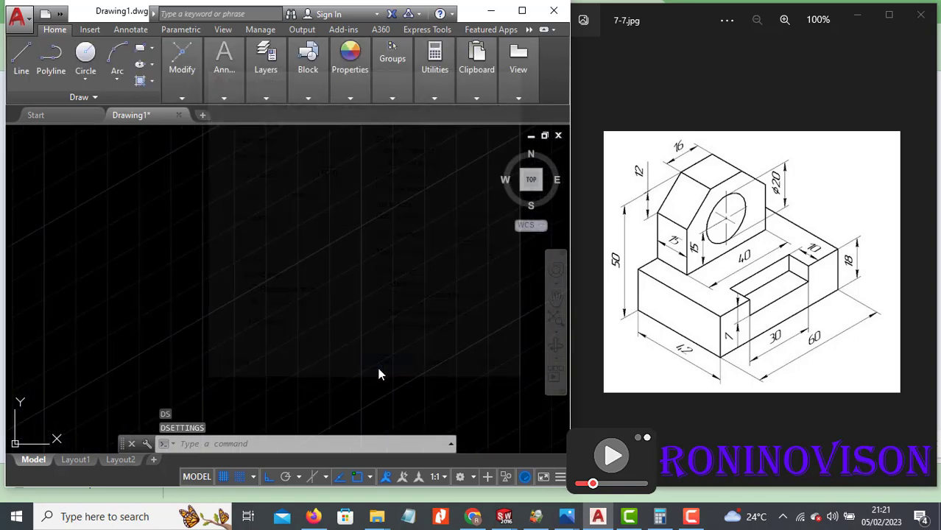
Start the base's front face in the right isoplane with a 60-unit bottom edge at 30° and an 18-unit vertical edge at its far end.
type("l")
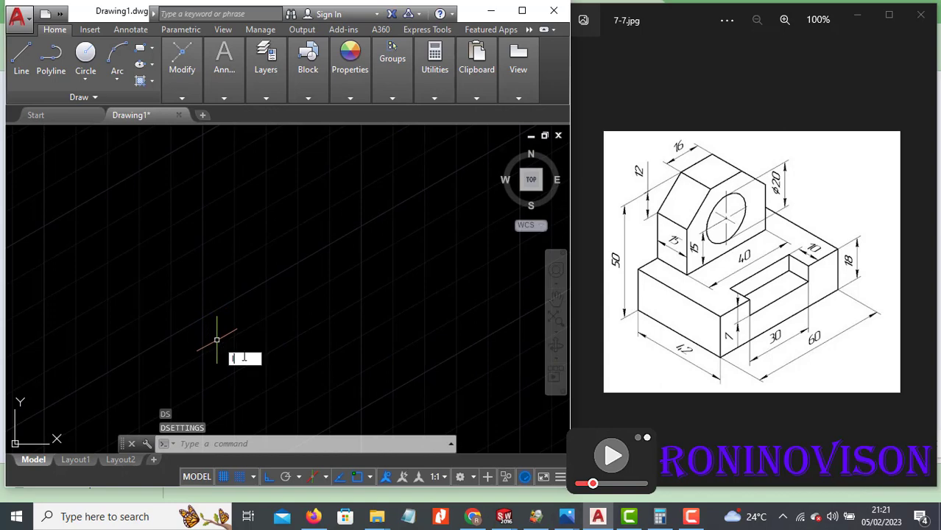
key("Return")
left_click(237, 349)
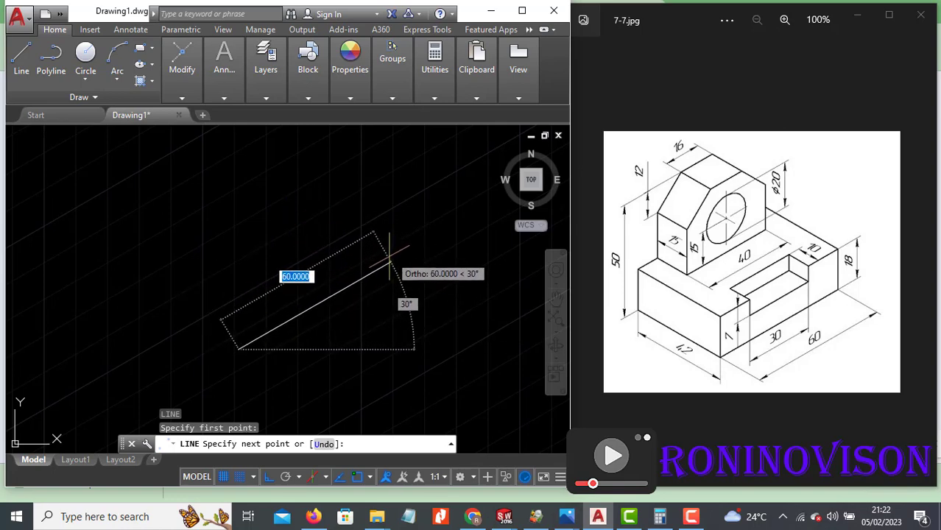
key("F5")
key("F5")
key("F5")
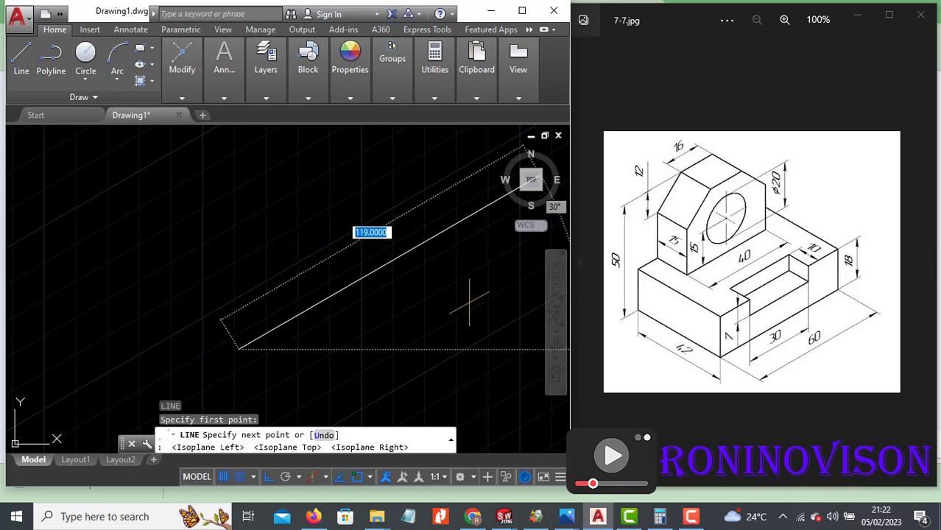
type("60")
key("Return")
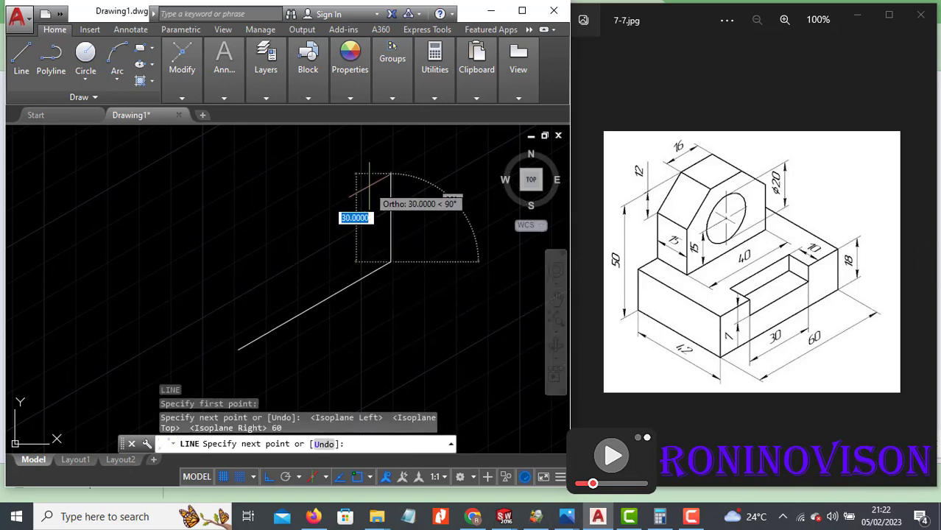
type("18")
key("Return")
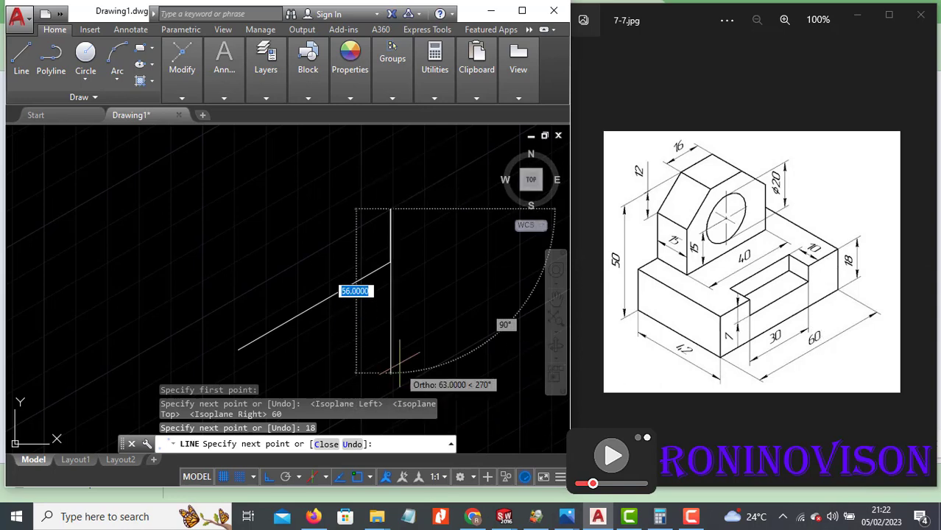
Complete the front face's notched top edge with segments of 15, 7 down, 30, 7 up and 15, and close it down to the start point.
type("15")
key("Return")
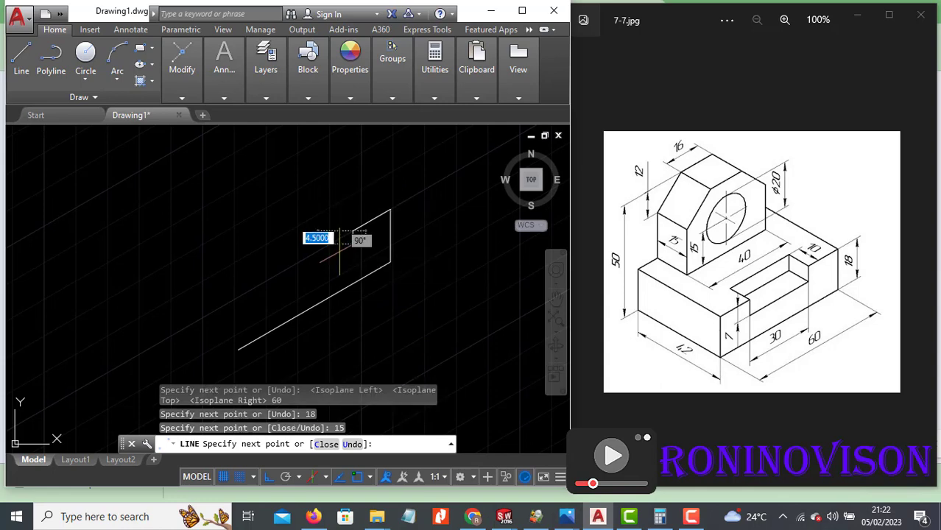
type("7")
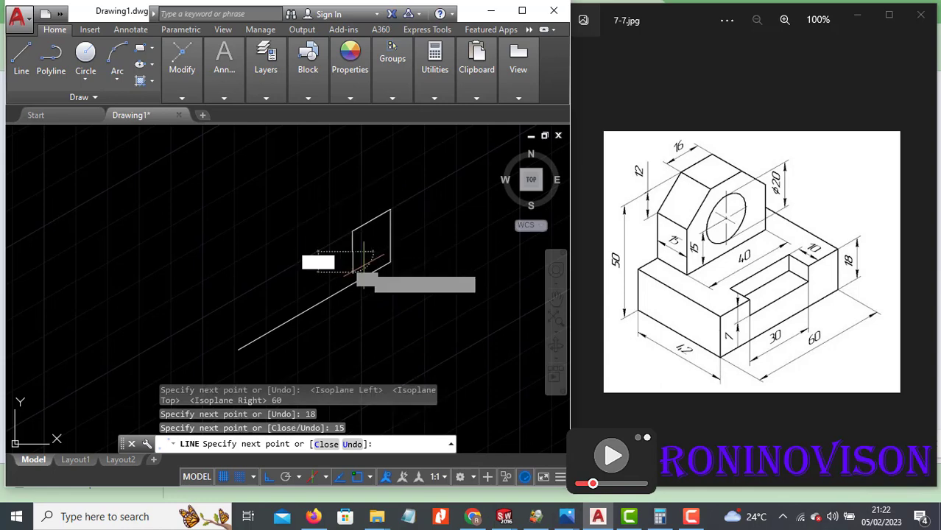
key("Return")
type("30")
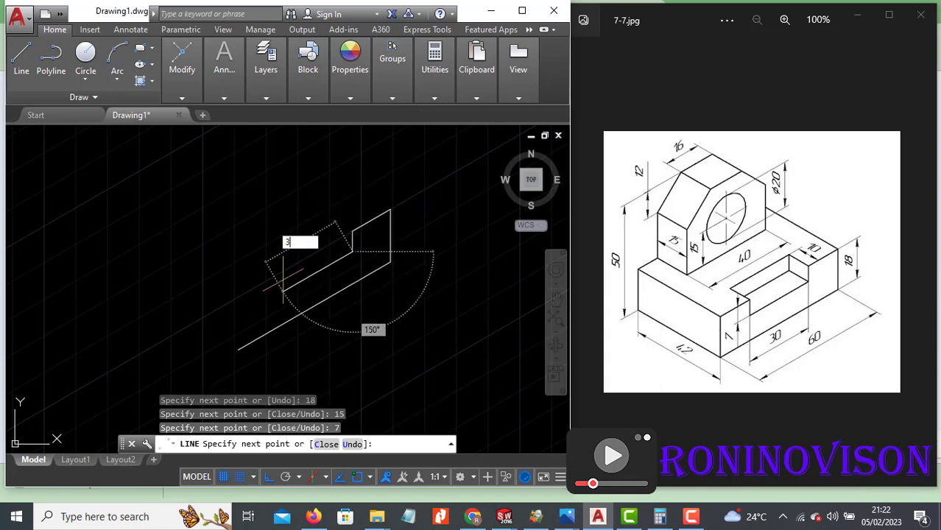
key("Return")
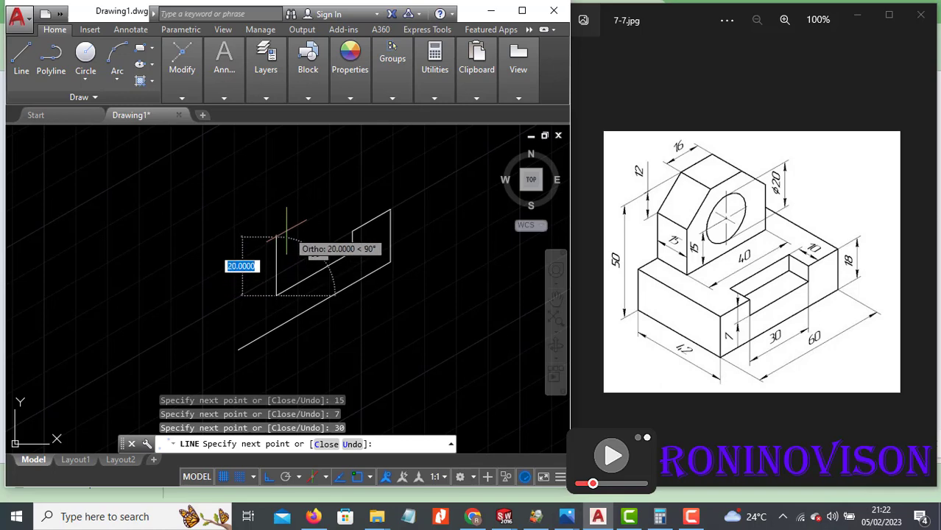
type("7")
key("Return")
type("1")
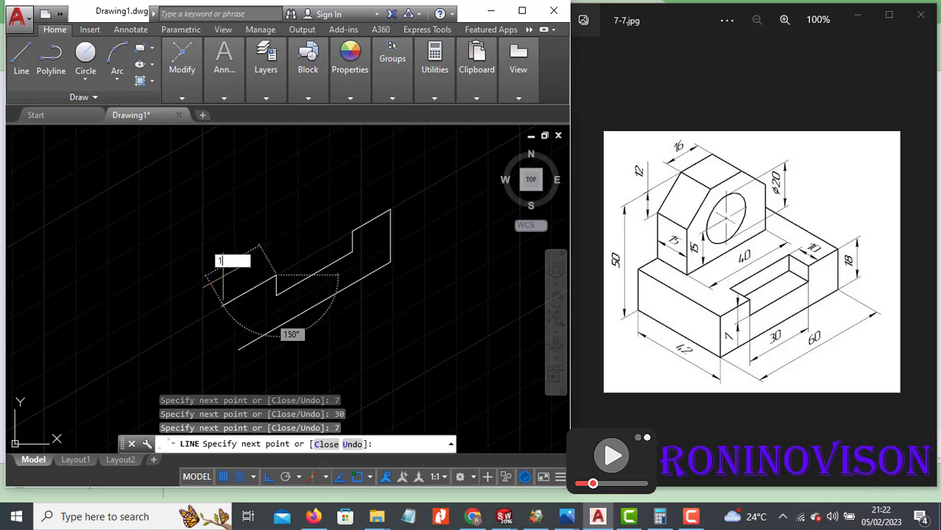
type("5")
key("Return")
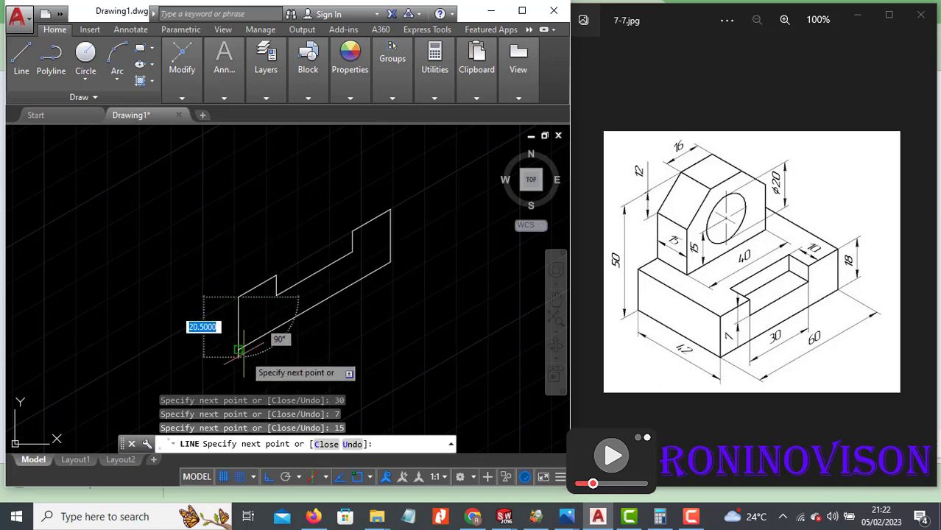
key("Return")
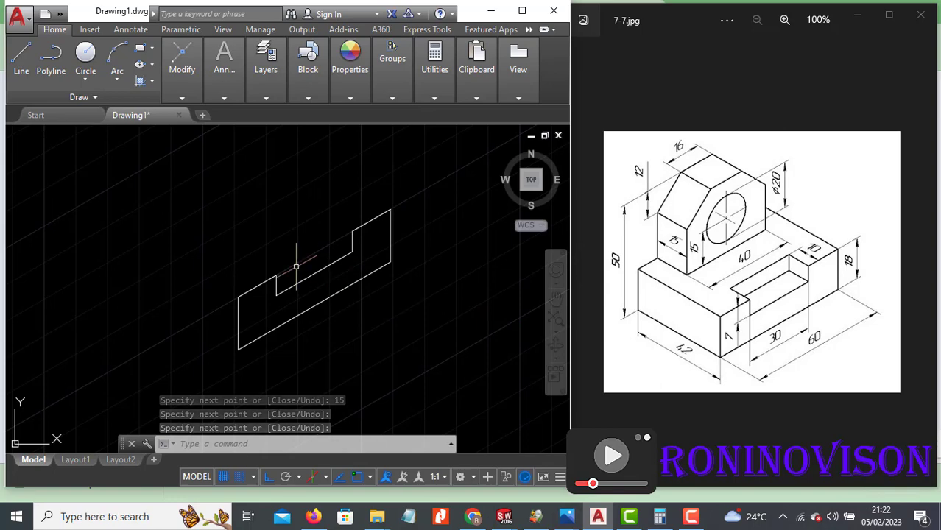
Draw the notch's top outline: 10 units back from the near corner, 30 units parallel to the front, and back to the far corner.
type("l")
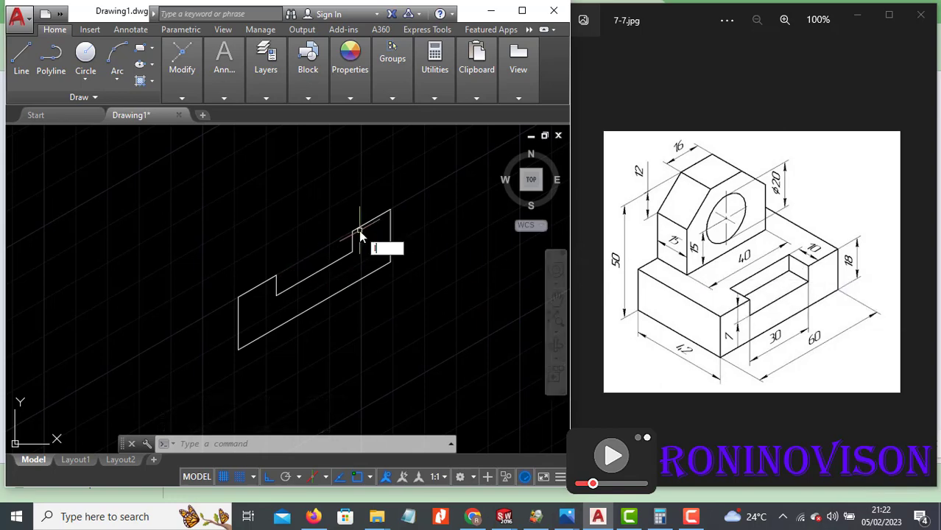
key("Return")
left_click(277, 274)
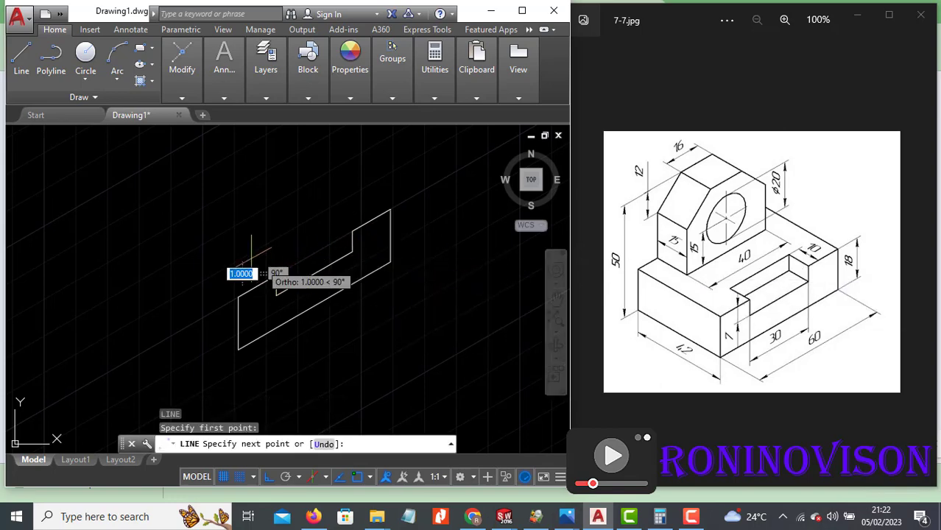
key("F5")
type("10")
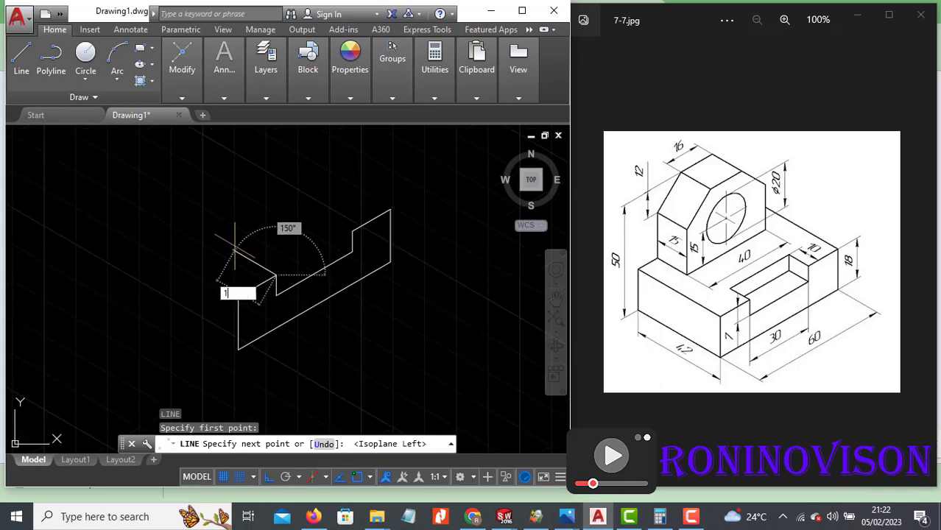
key("Return")
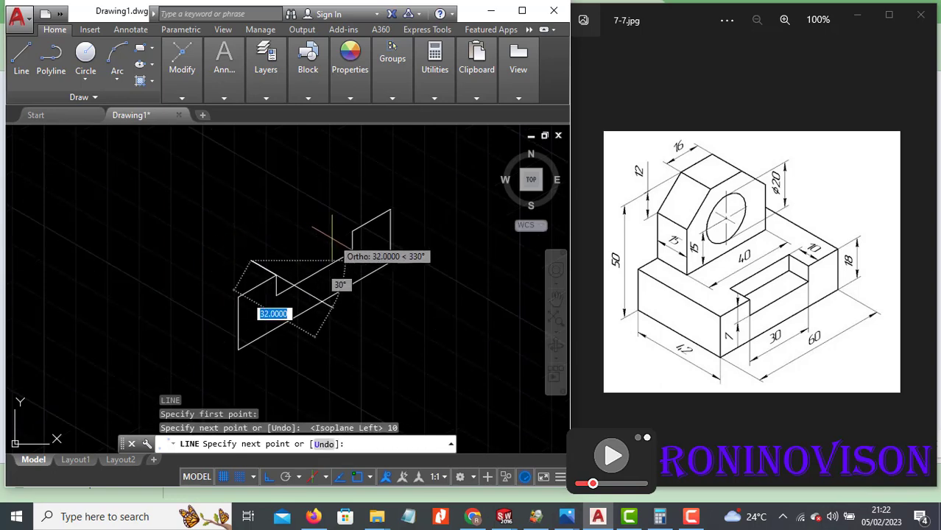
key("F5")
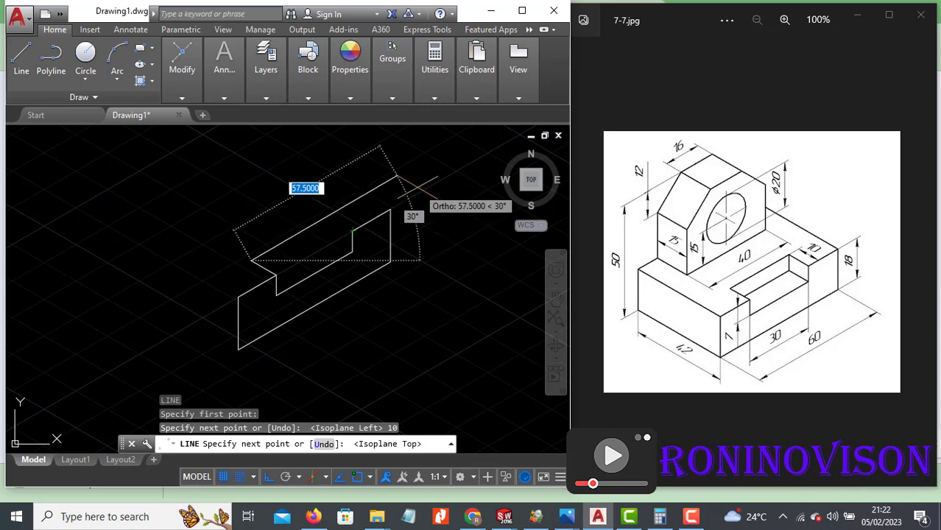
type("30")
key("Return")
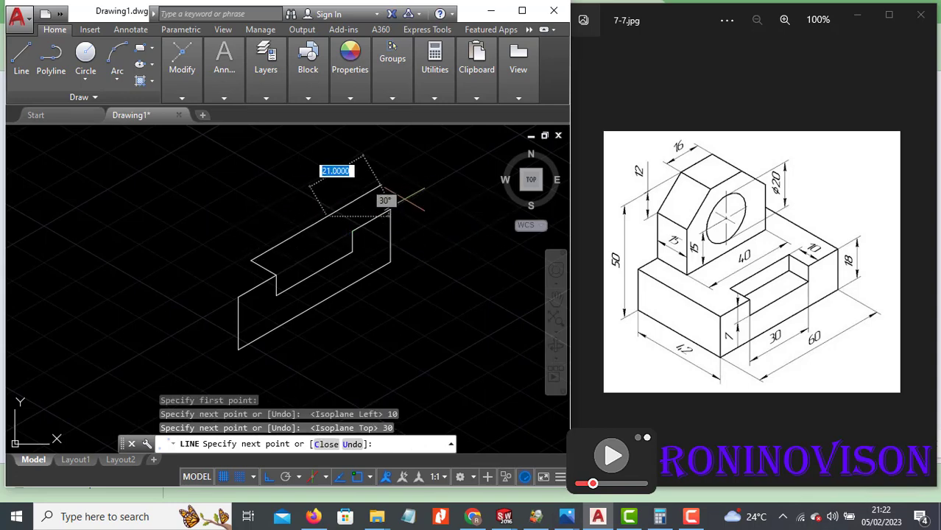
left_click(353, 231)
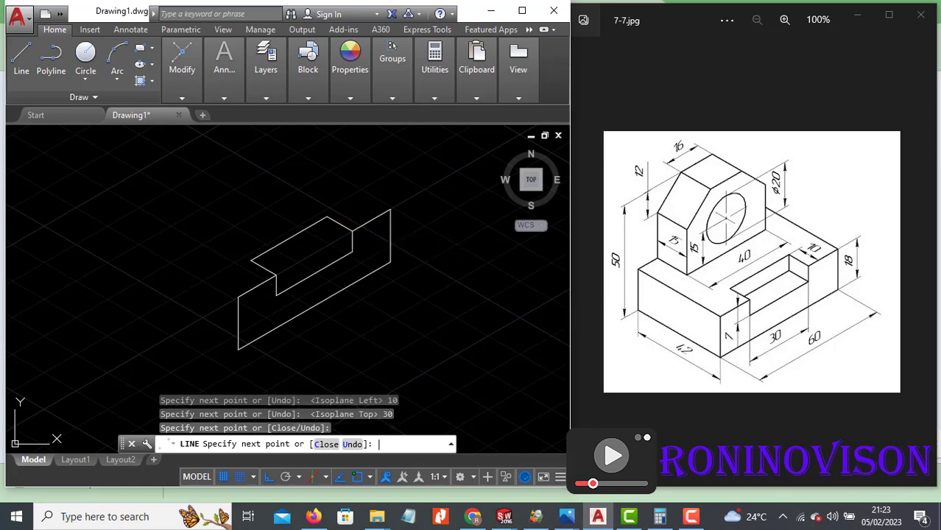
key("Return")
Draw a 7-unit vertical line down from the notch's back corner and a floor line parallel to the front, running past the near side edge.
scroll(309, 235, "up", 2)
key("Return")
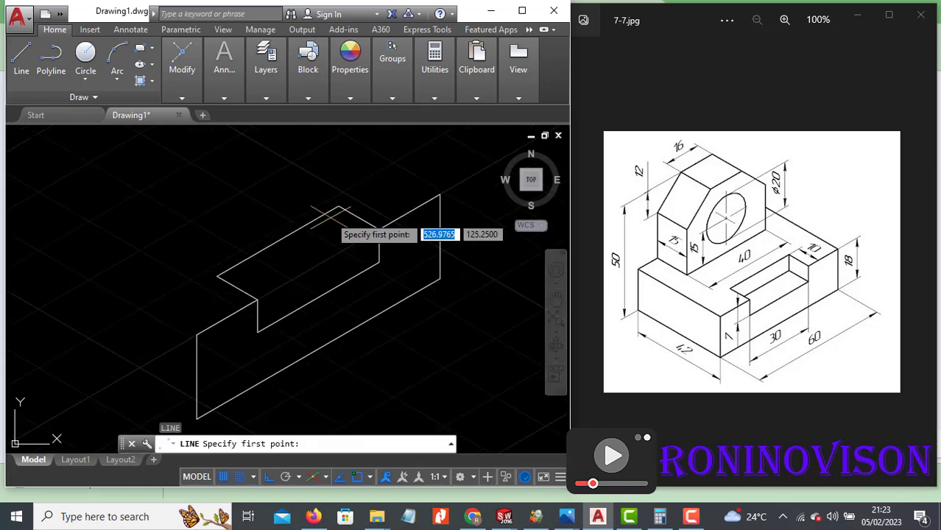
left_click(339, 207)
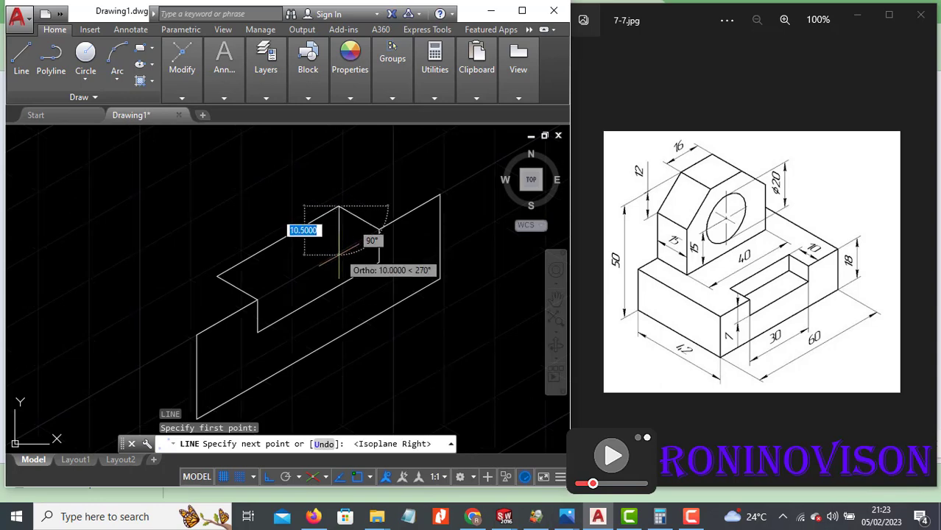
type("7")
key("Return")
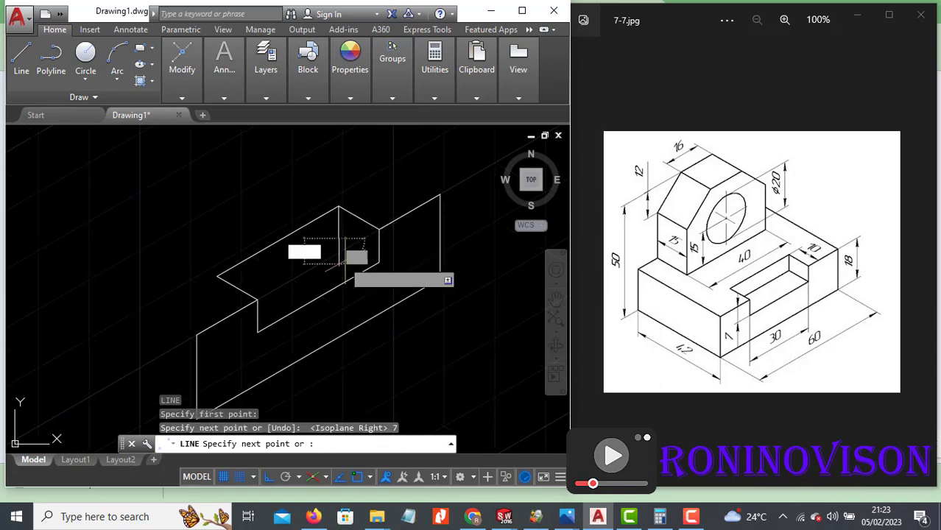
left_click(223, 306)
key("Return")
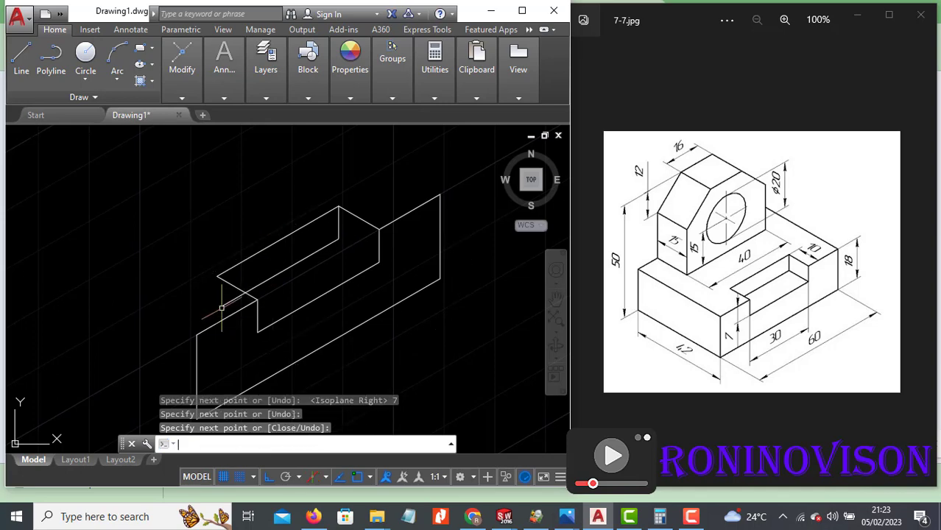
Trim the part of the notch's rear floor line that extends past the near side edge.
scroll(237, 299, "up", 1)
type("tr")
key("Return")
key("Return")
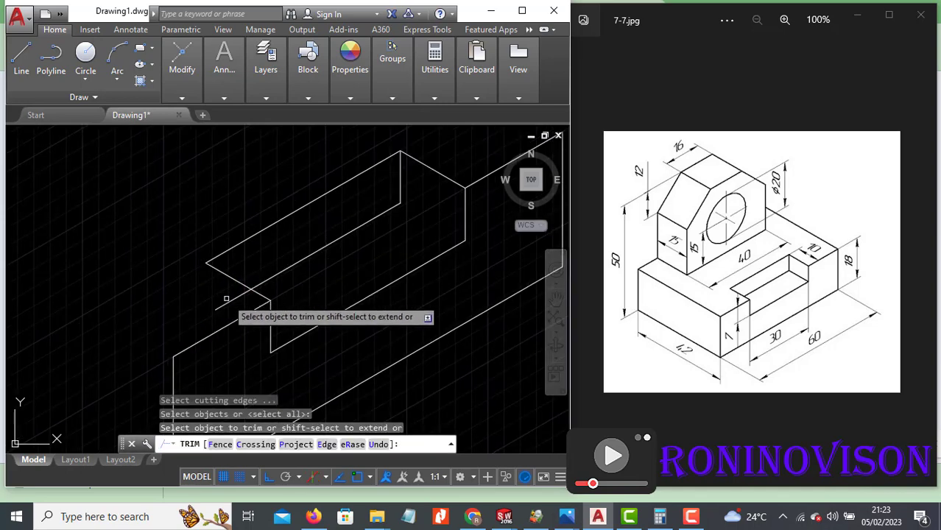
left_click(229, 301)
key("Escape")
Draw a line joining the notch's rear floor corner to its front floor corner at the far end.
type("l")
key("Return")
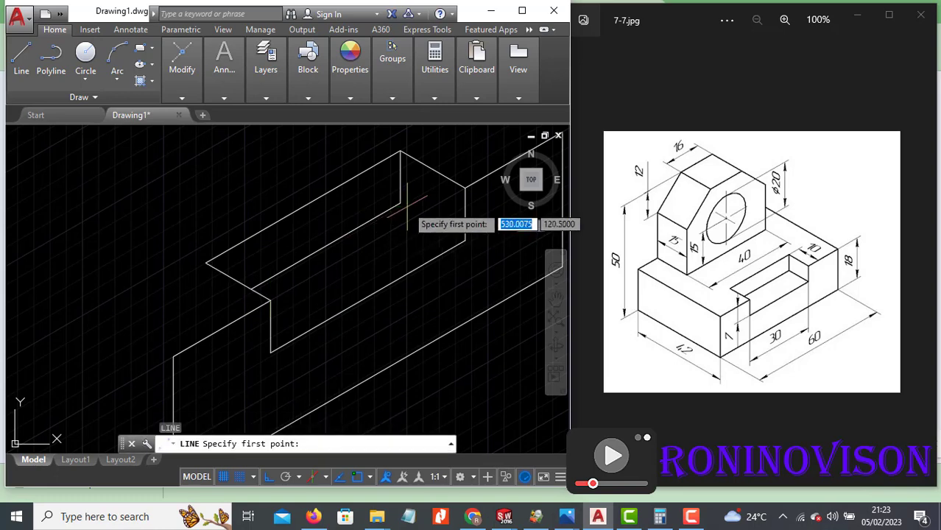
left_click(401, 202)
key("Escape")
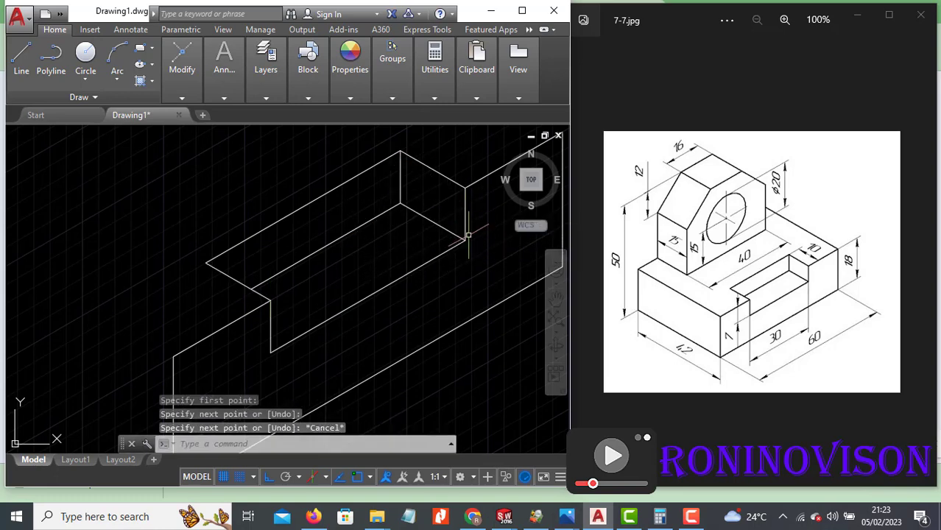
Draw the base's side face in the left isoplane: 42 units back from the near bottom corner, 18 units up, and closed to the front top corner.
scroll(460, 237, "down", 4)
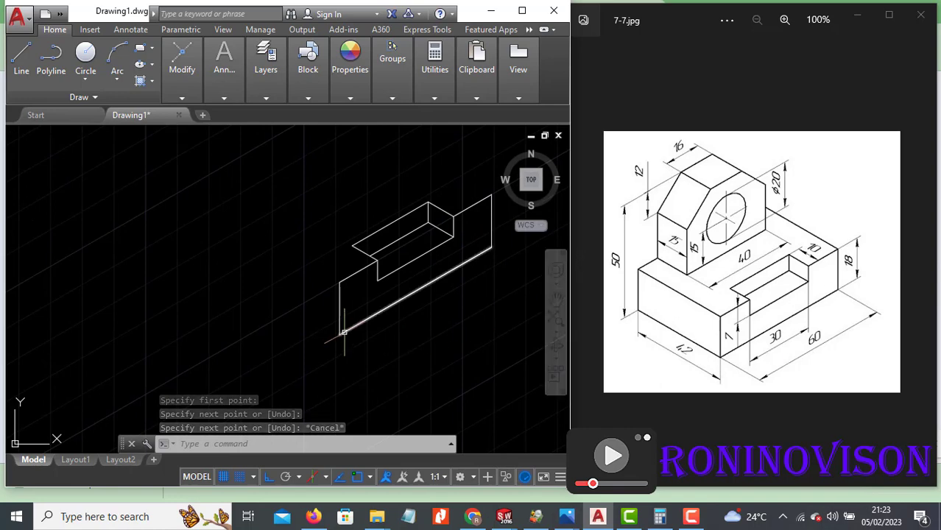
type("l")
key("Return")
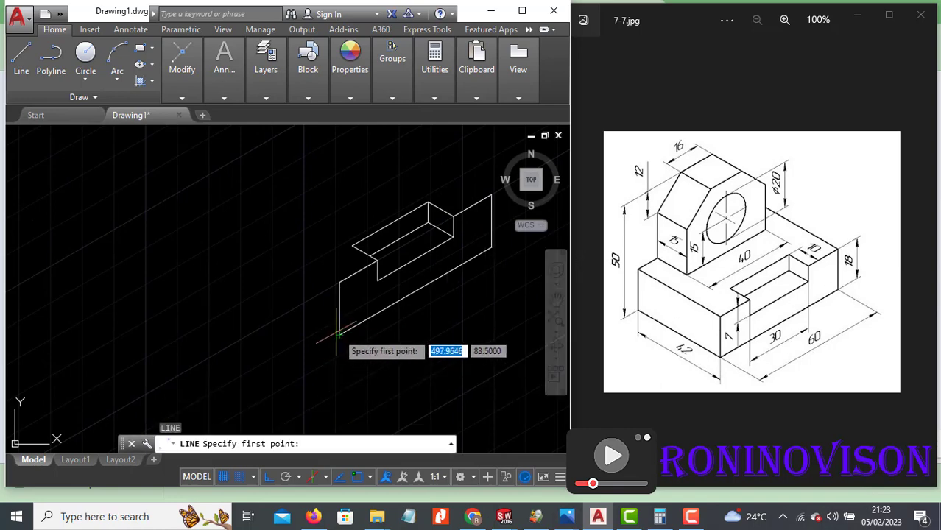
left_click(340, 335)
key("F5")
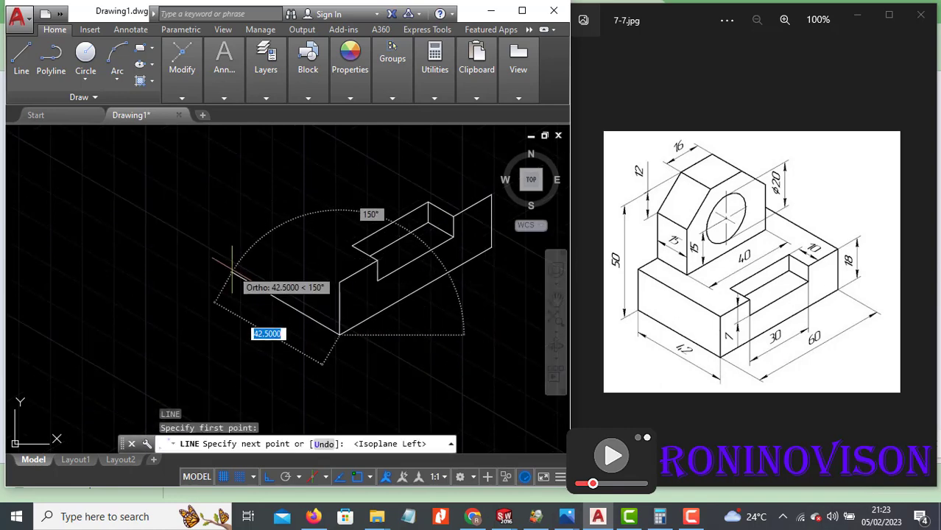
type("42")
key("Return")
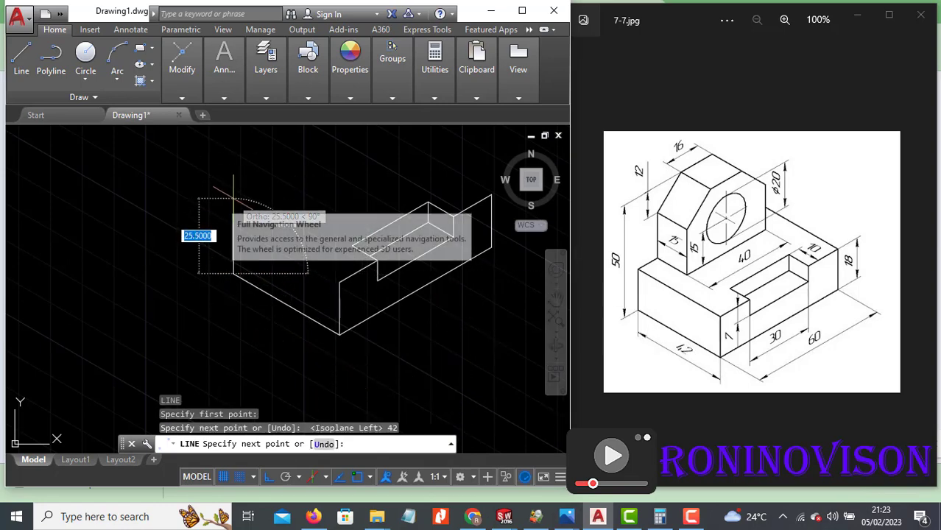
type("18")
key("Return")
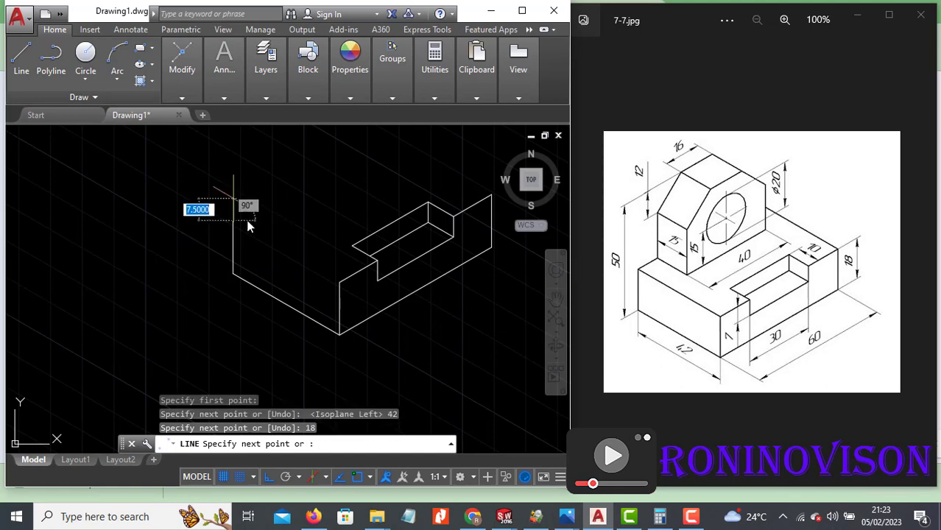
key("Escape")
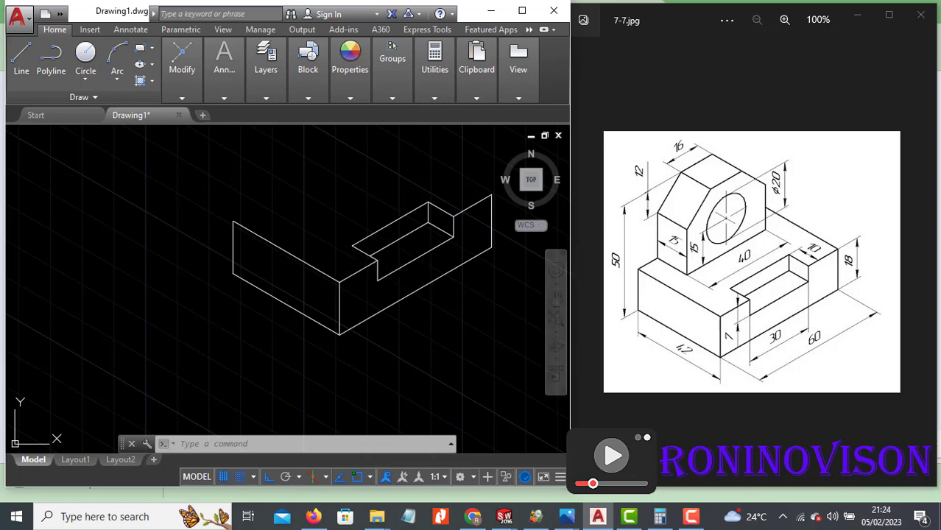
From the side face's rear top corner, draw connected top-isoplane lines: 10 along the back edge, 15 toward the front, and 40 parallel to the front.
key("l")
key("space")
left_click(233, 220)
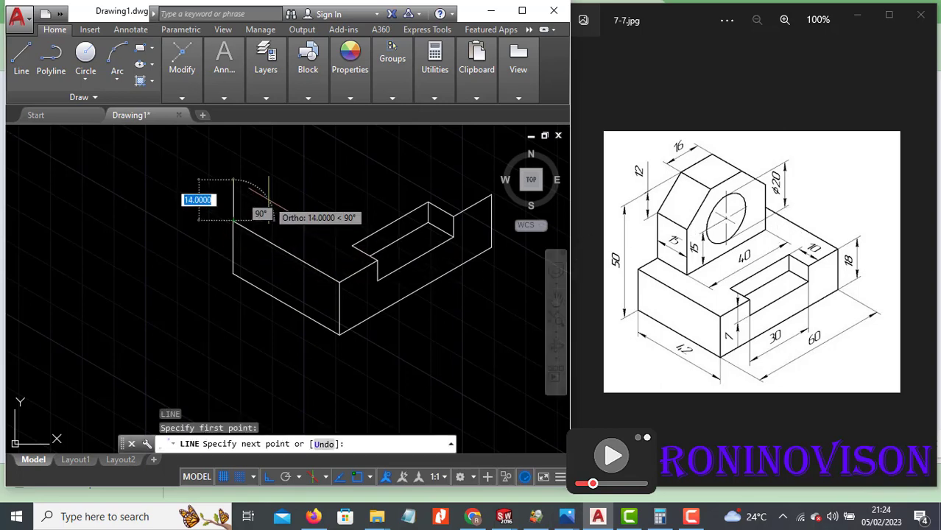
key("F5")
type("1")
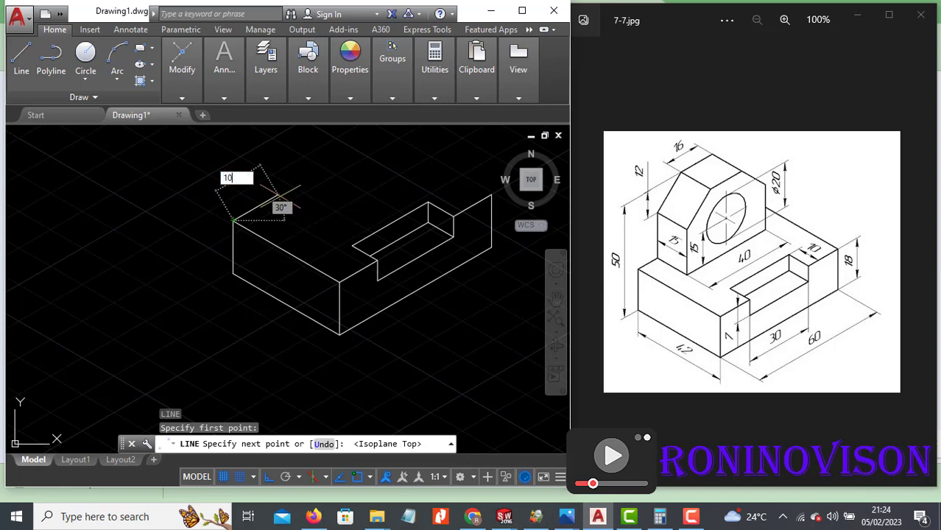
type("0")
key("Return")
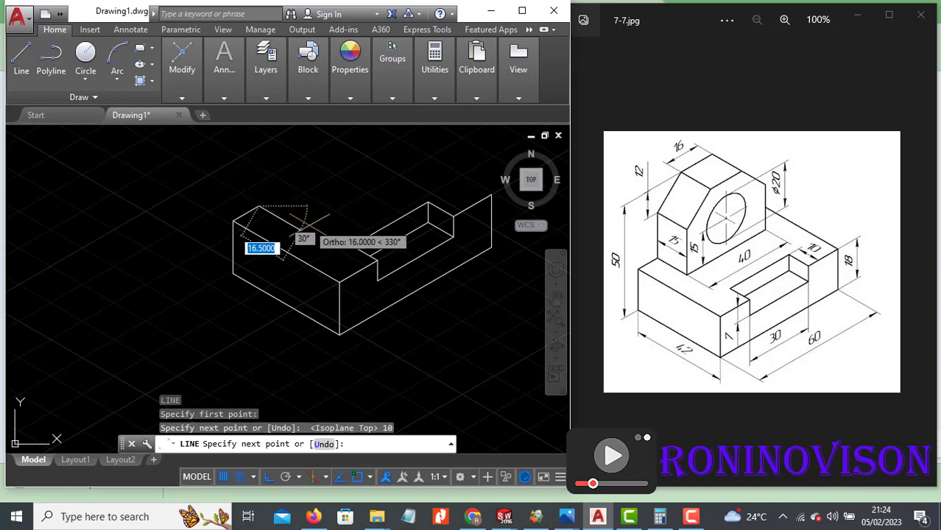
type("15")
key("Return")
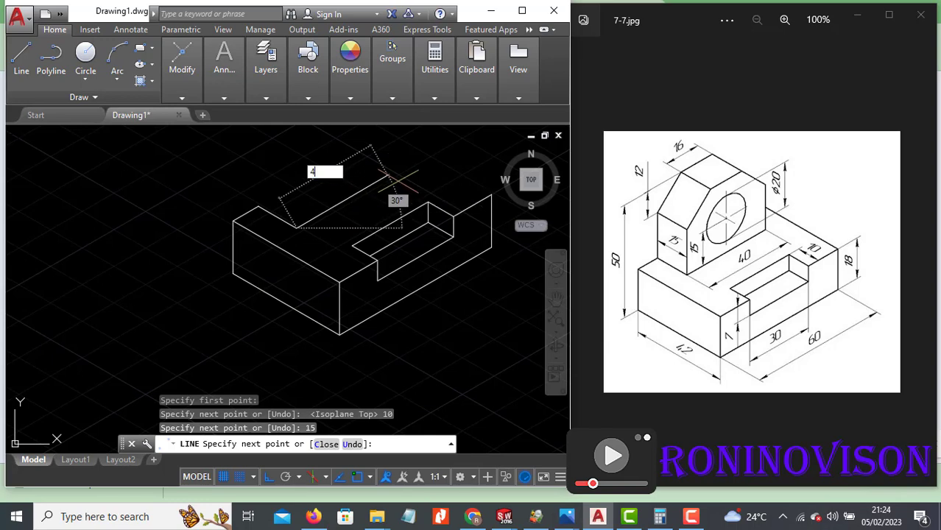
type("40")
key("Return")
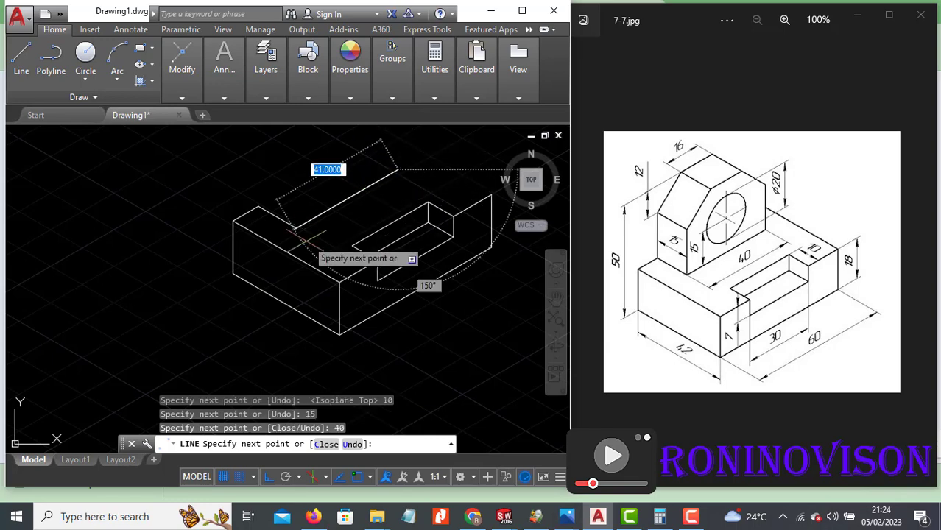
scroll(296, 261, "down", 2)
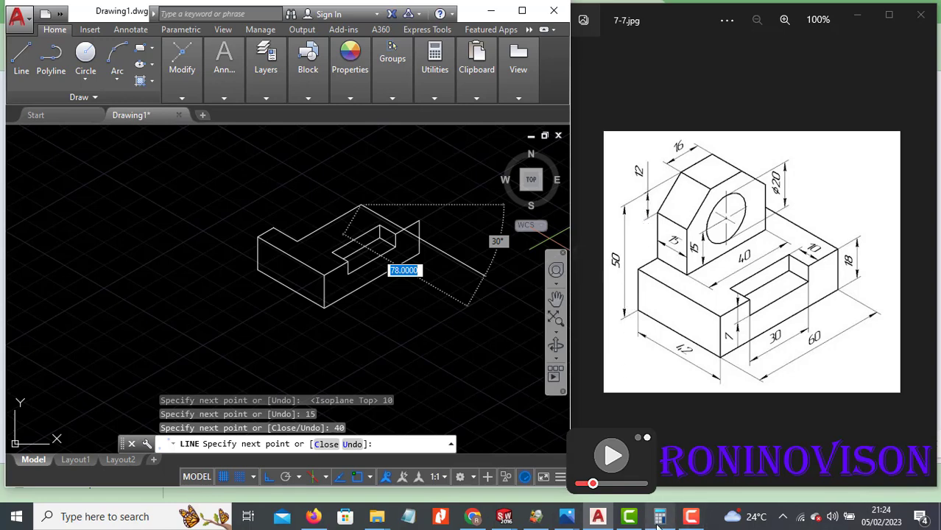
Calculate 50 − 12 − 18 in the Calculator for the height of the block's vertical end edges.
left_click(660, 516)
left_click(228, 233)
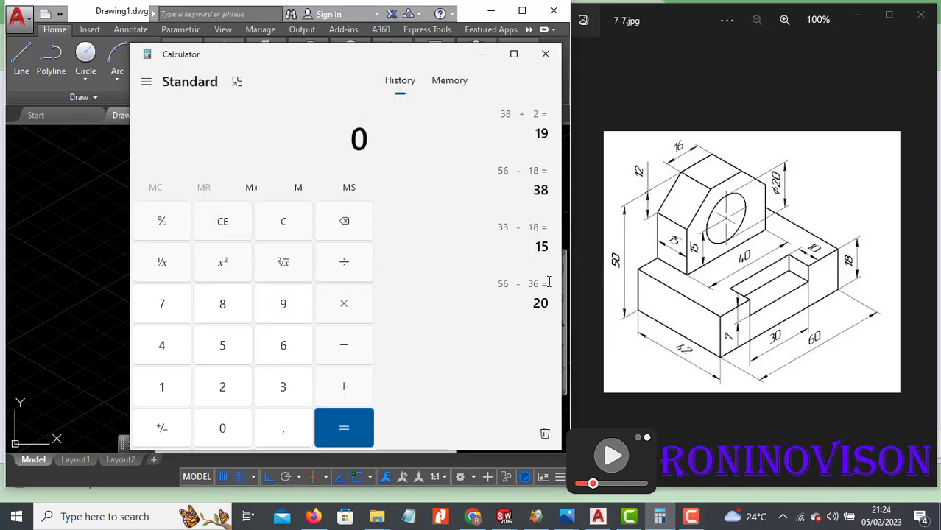
left_click(231, 343)
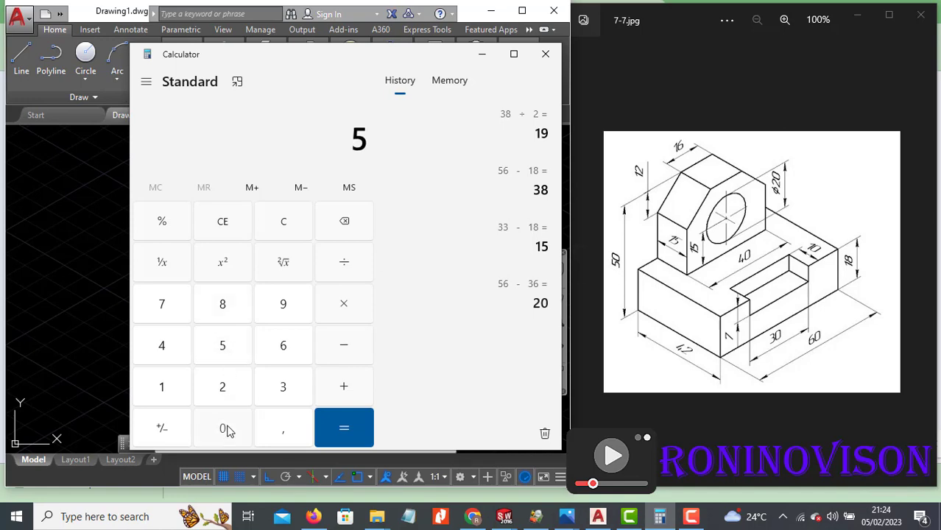
left_click(228, 431)
left_click(333, 360)
left_click(169, 393)
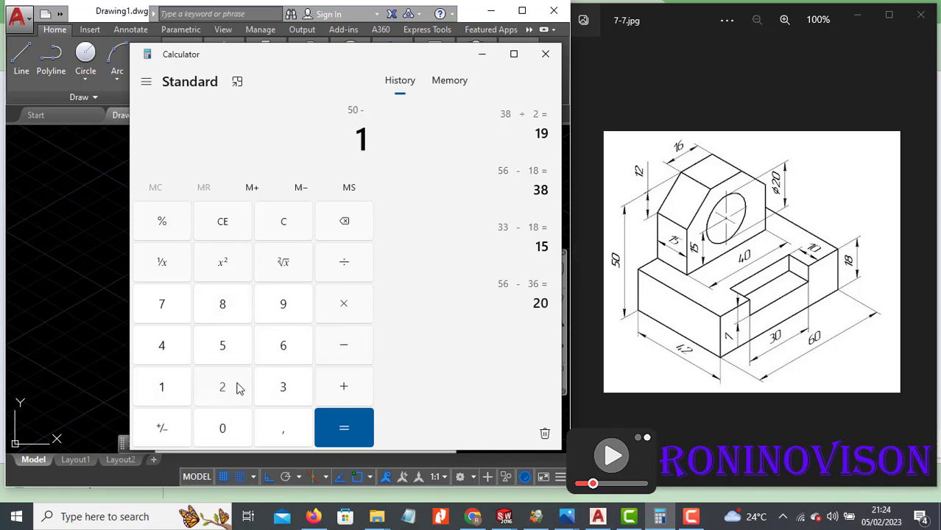
left_click(227, 389)
left_click(342, 348)
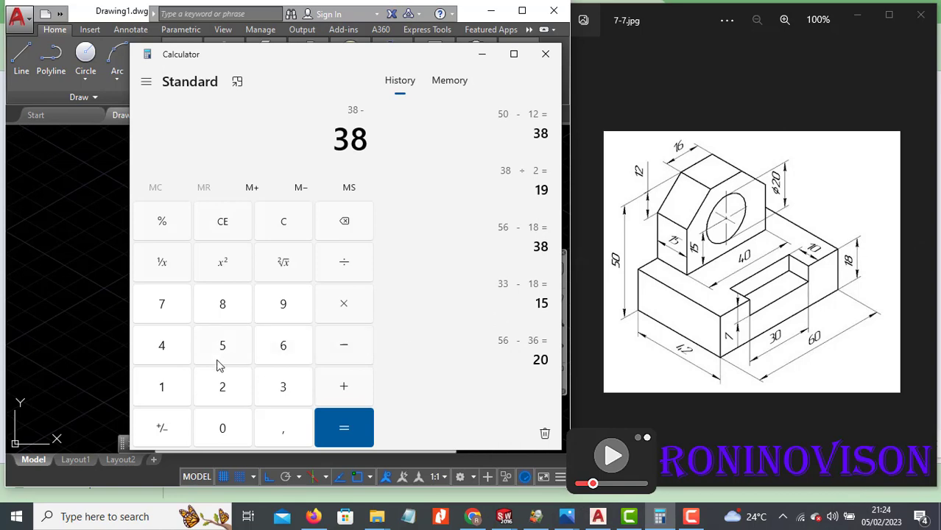
left_click(175, 388)
left_click(226, 310)
left_click(343, 419)
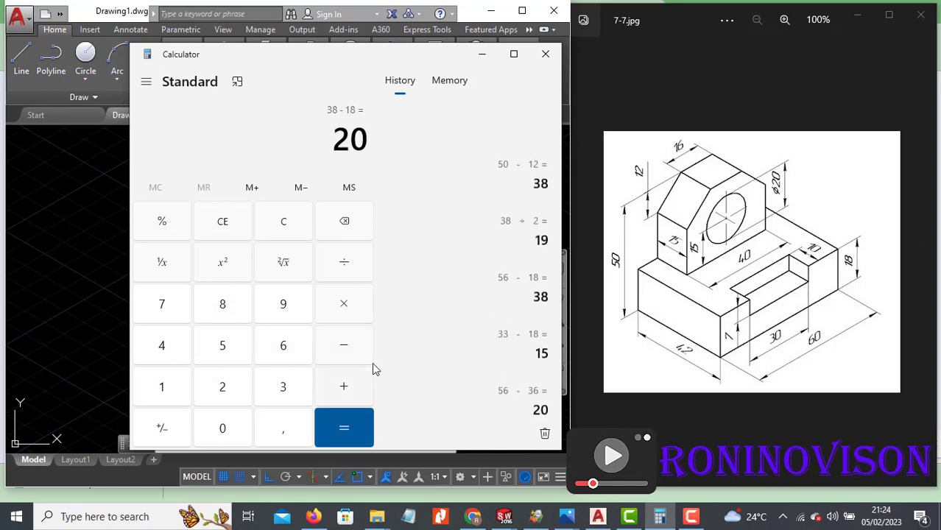
Return to the drawing and, in the right isoplane, draw a 20-unit line from the far end back along the block's 40-unit bottom edge.
left_click(64, 283)
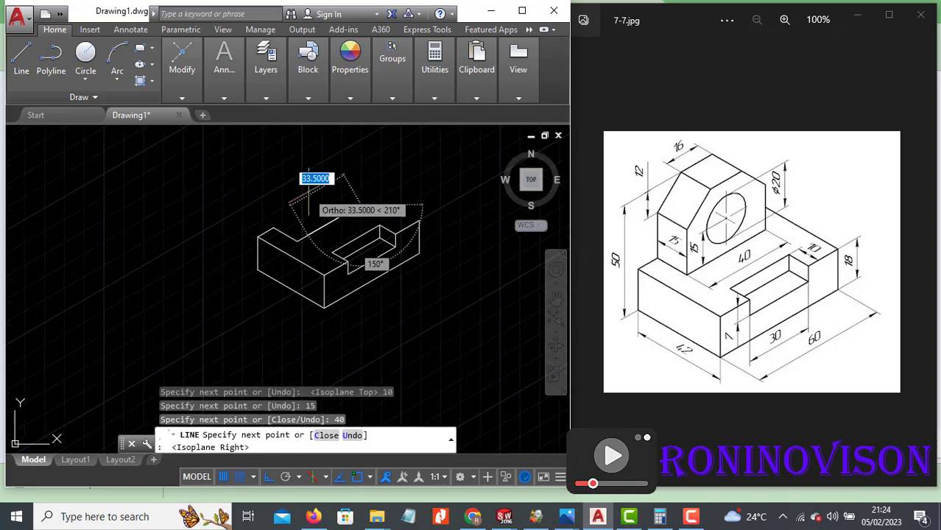
type("20")
key("Return")
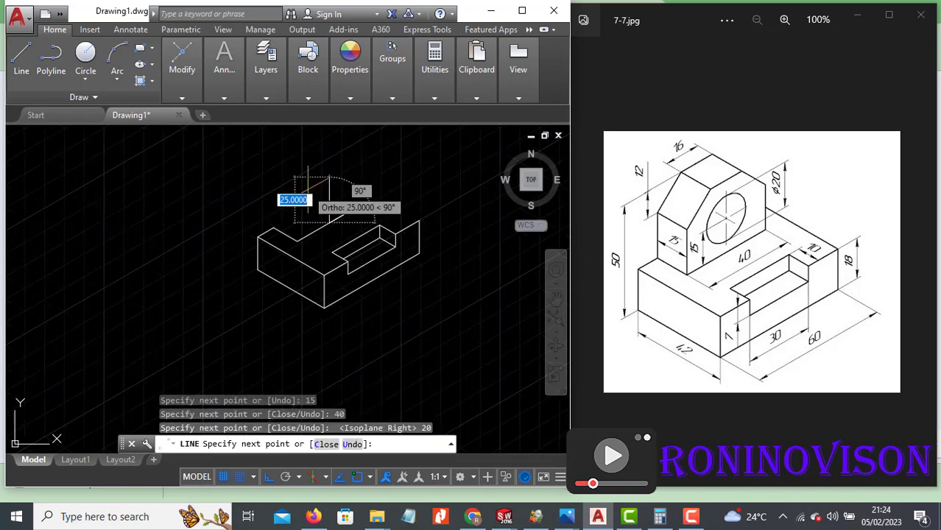
key("Escape")
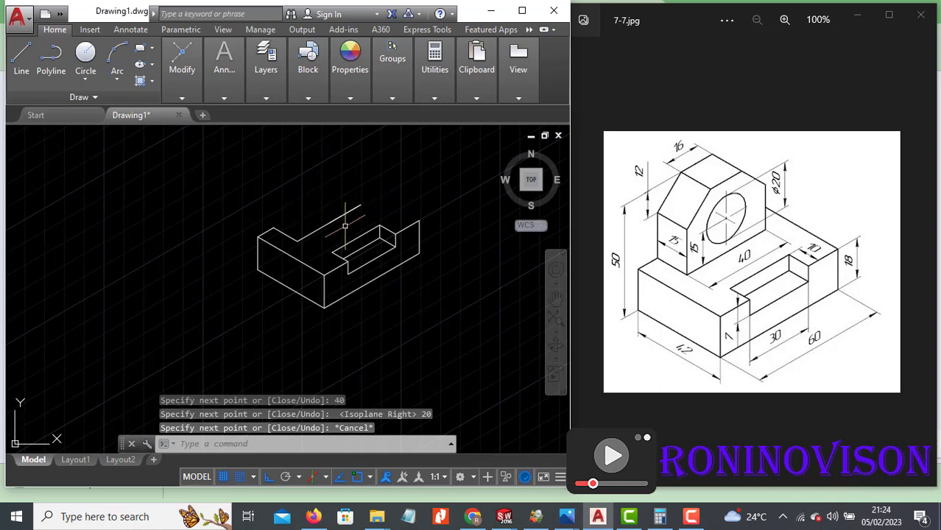
Draw a 20-unit vertical line up from the far end of the block's bottom edge.
key("space")
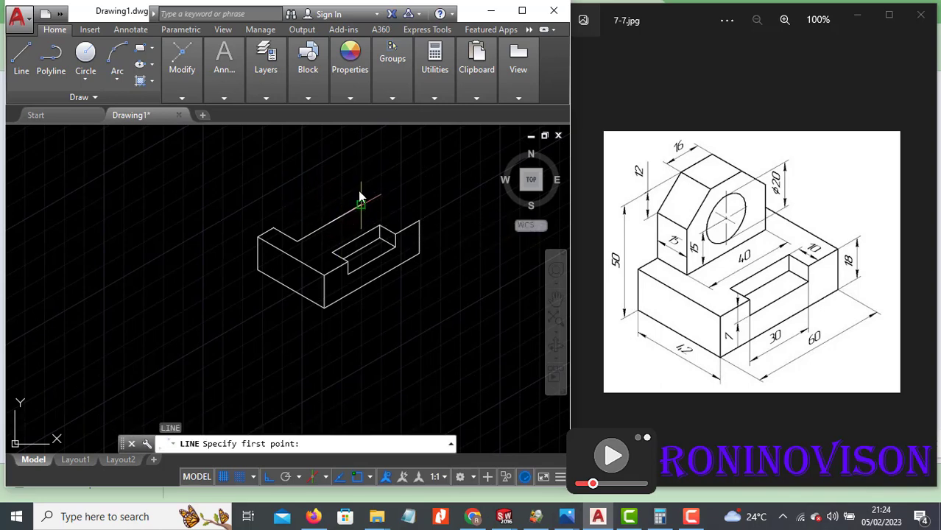
left_click(360, 206)
type("20")
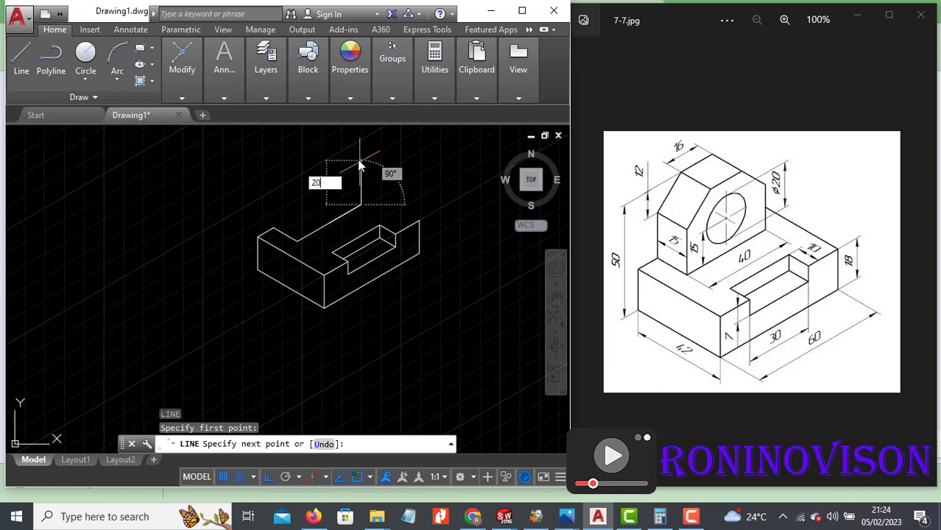
key("Return")
key("Escape")
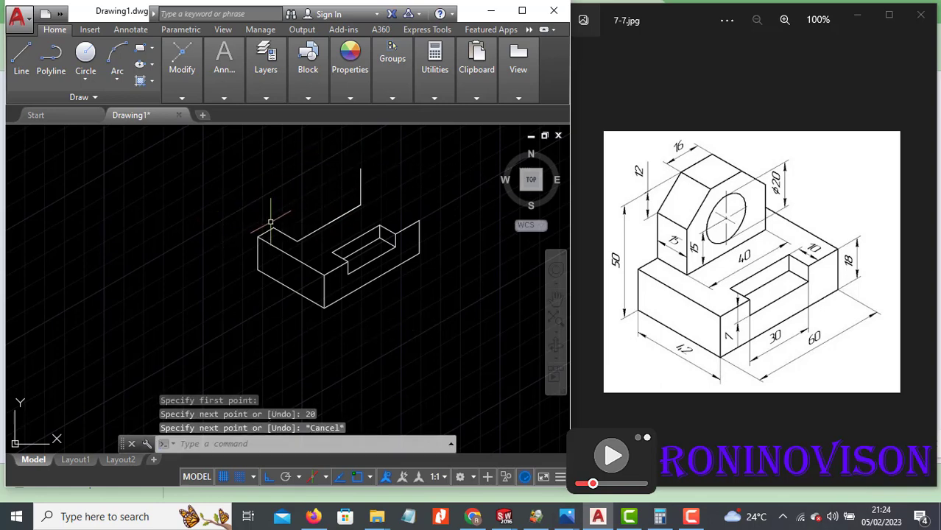
Draw the block's end face: 20 units up from its rear bottom corner, 15 across in the left isoplane, and down to the front bottom corner.
key("space")
left_click(273, 227)
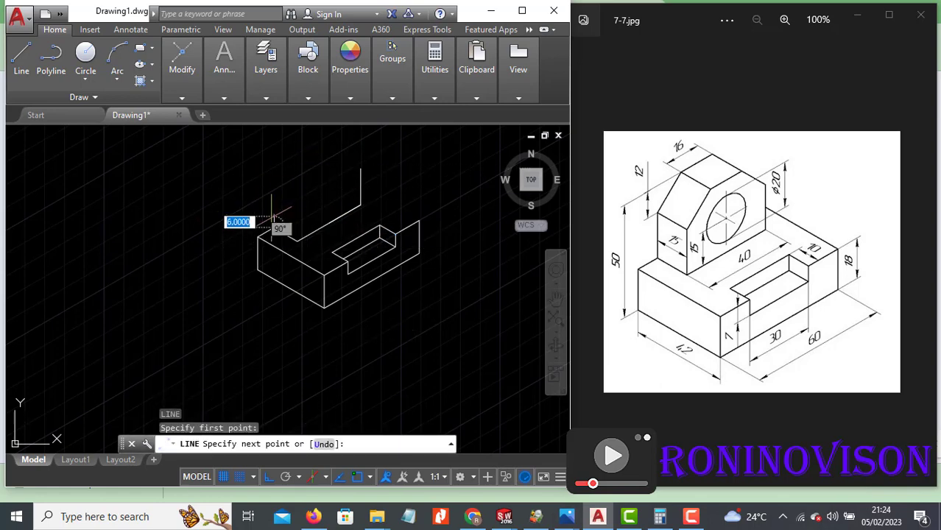
type("20")
key("Return")
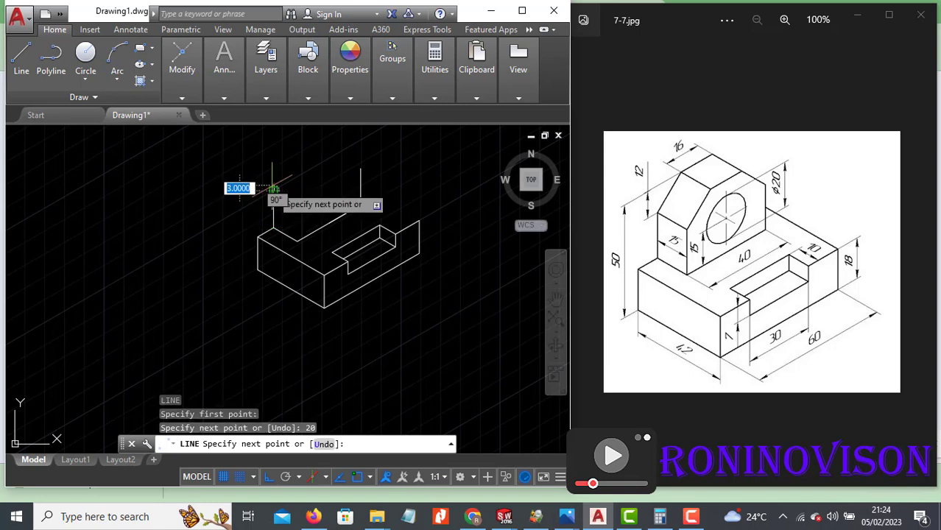
key("F5")
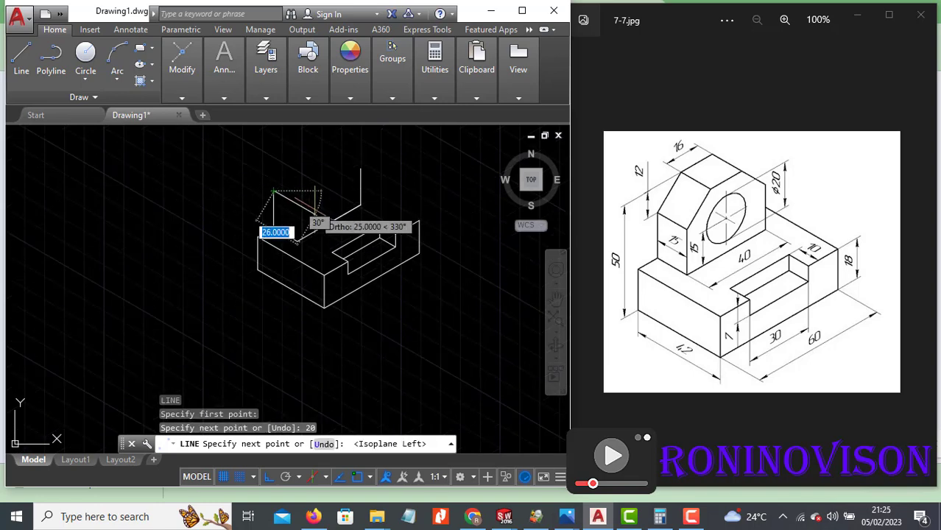
key("F1")
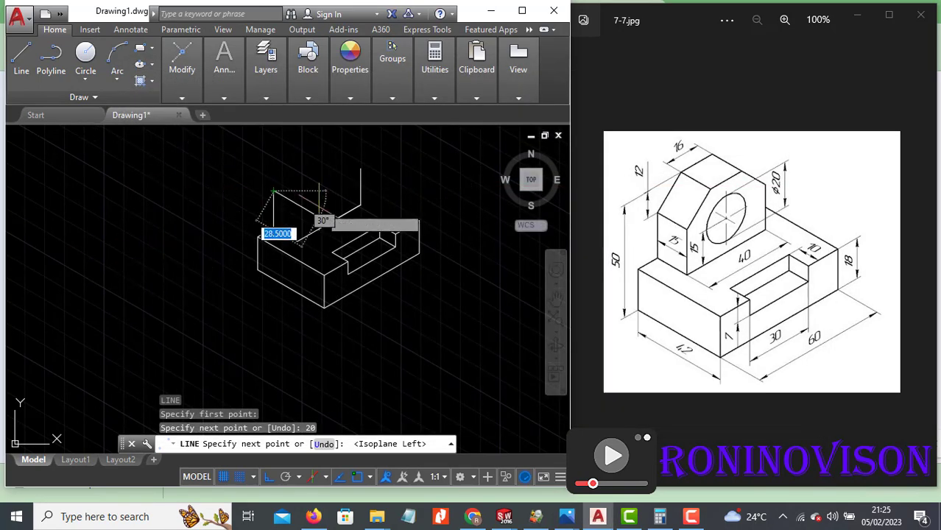
type("15")
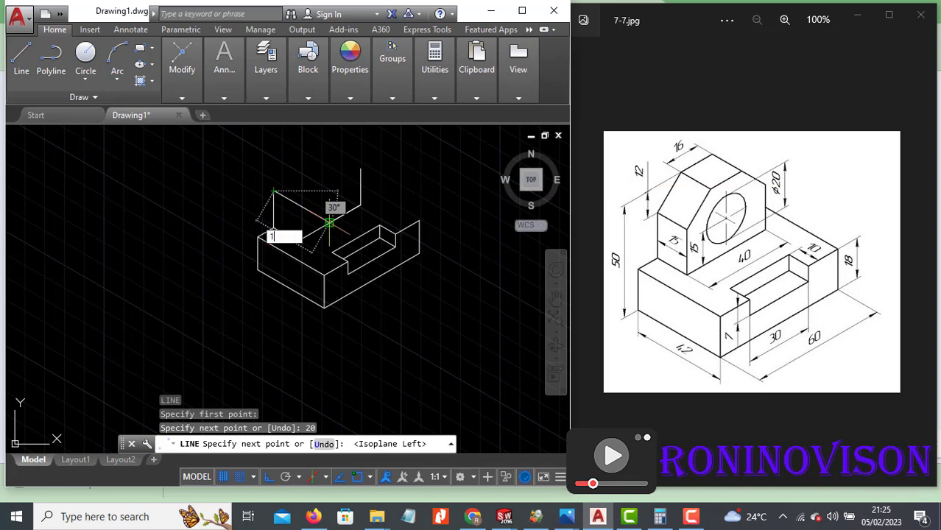
key("Return")
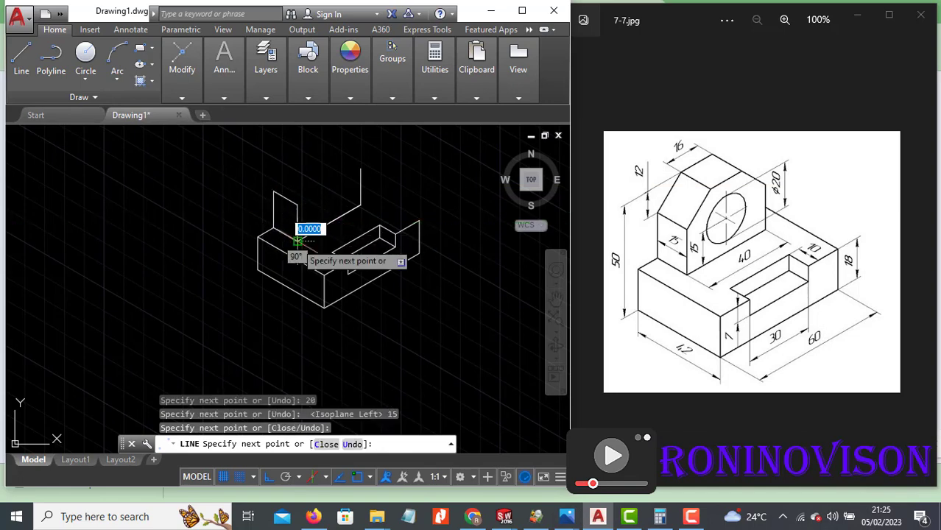
key("Escape")
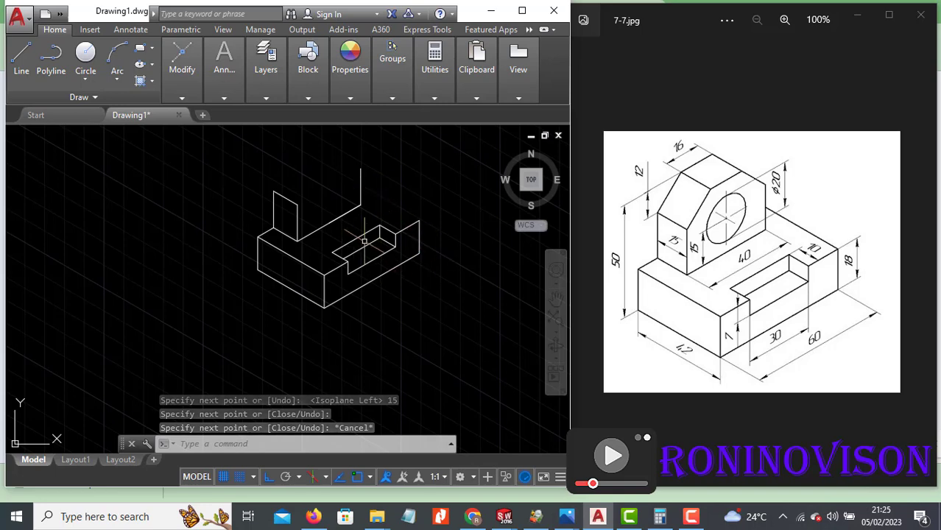
From the midpoint of the block's 40-unit bottom edge, draw a line 32 units up and 15 units back.
key("Return")
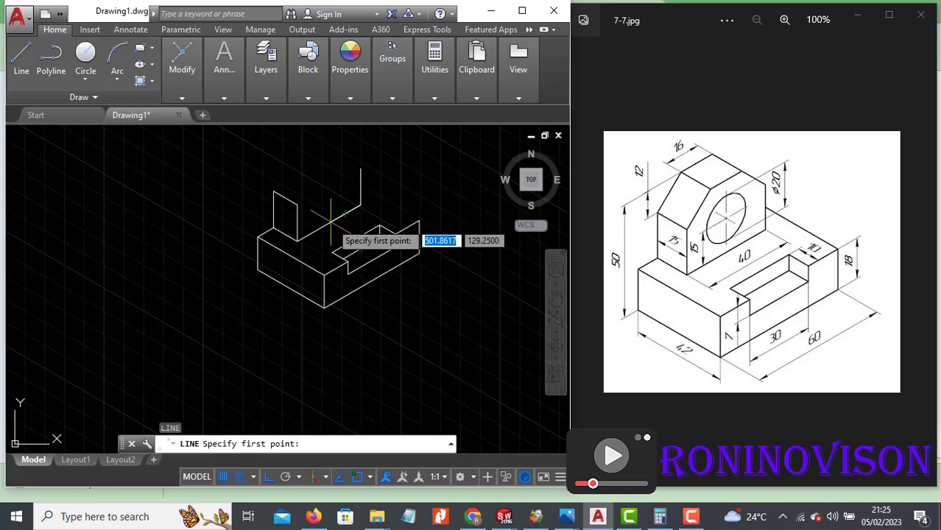
left_click(327, 218)
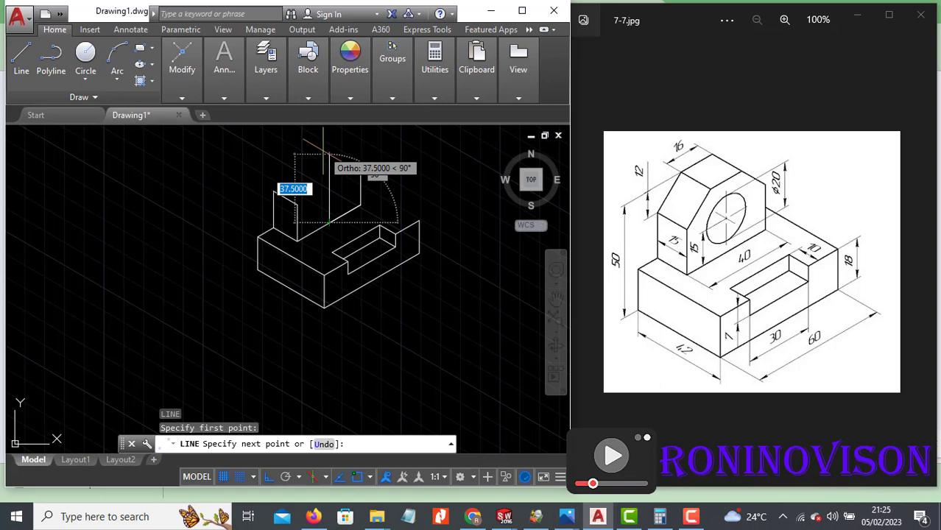
type("32")
key("Return")
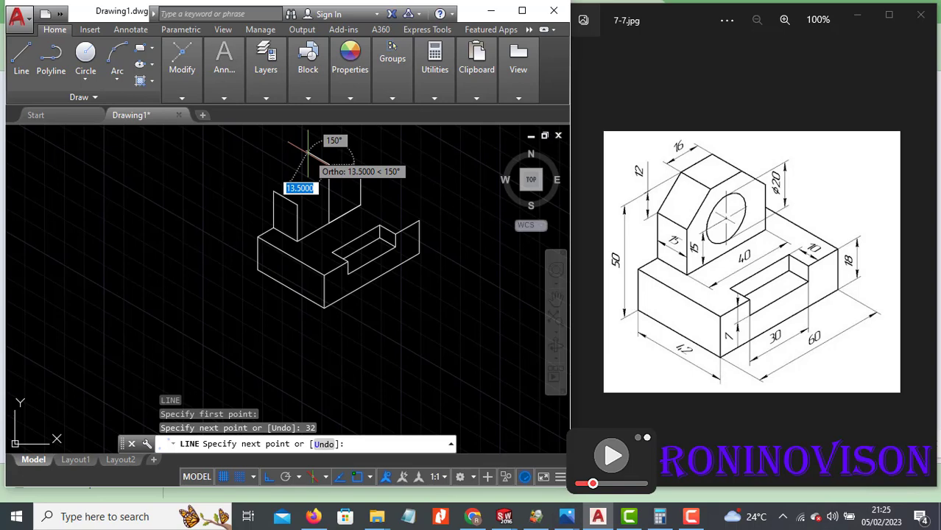
type("15")
key("Return")
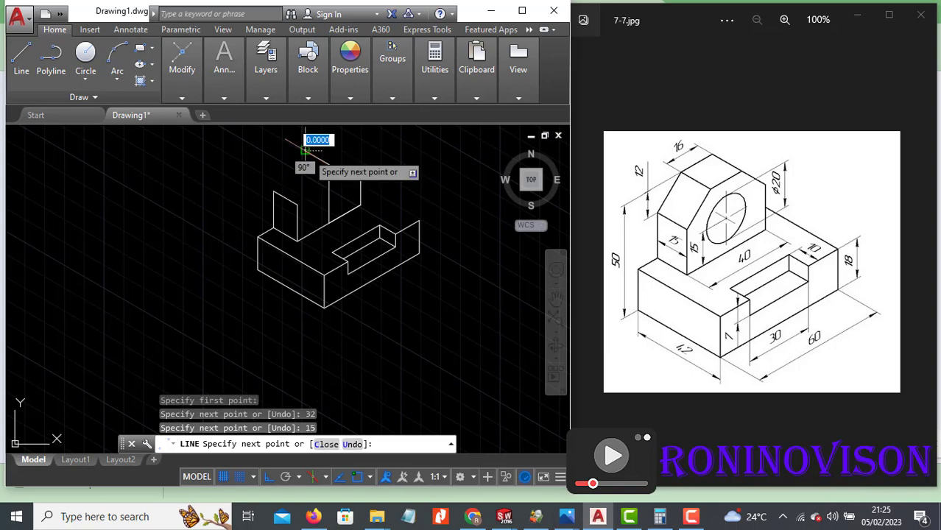
key("Escape")
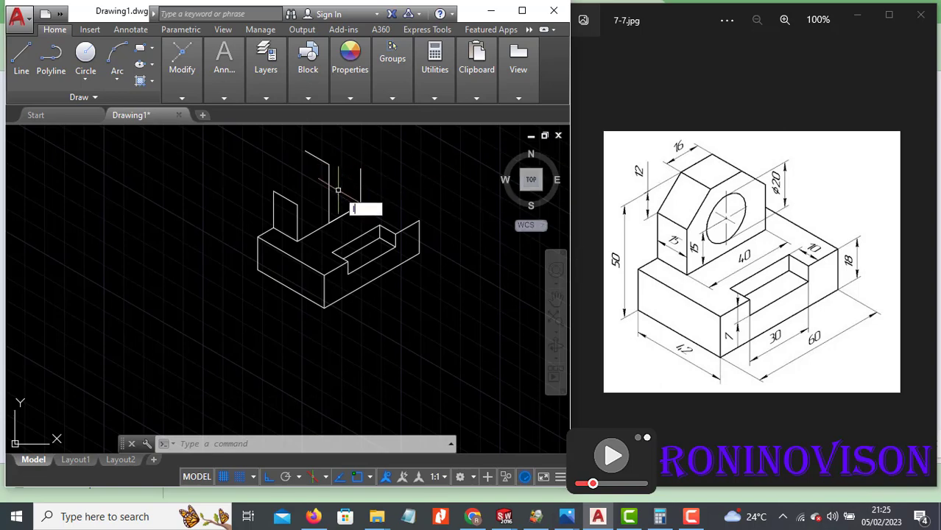
In the top isoplane, draw an 8-unit line from each end of the 15-unit top line toward the block's 20-unit-high end face.
key("Return")
left_click(328, 162)
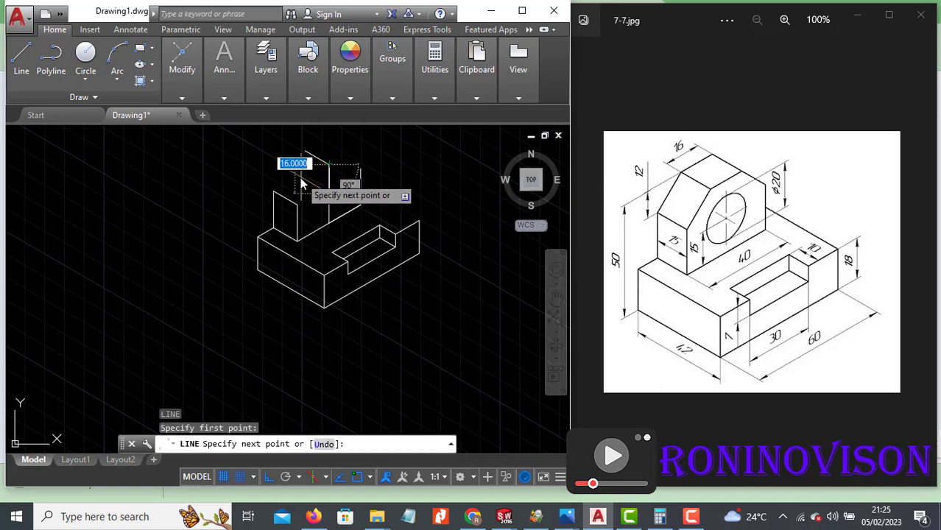
key("F5")
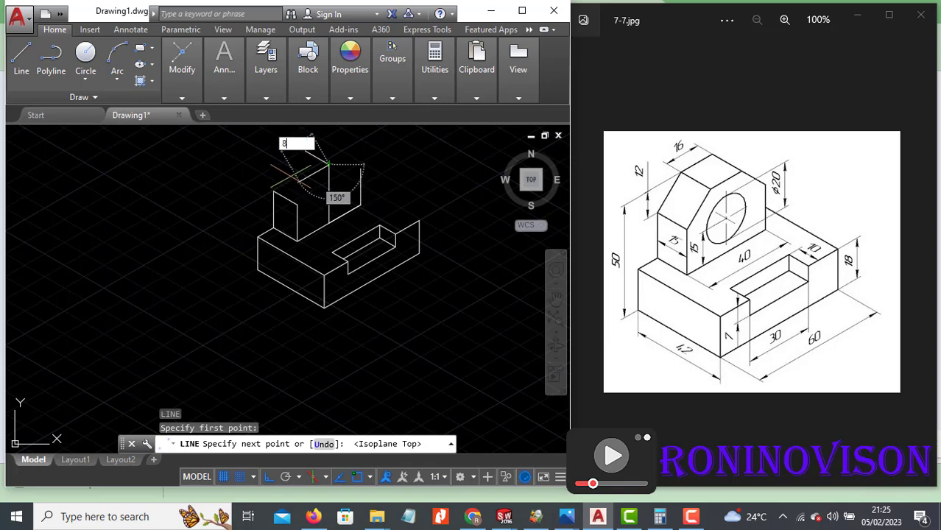
key("Return")
key("Return")
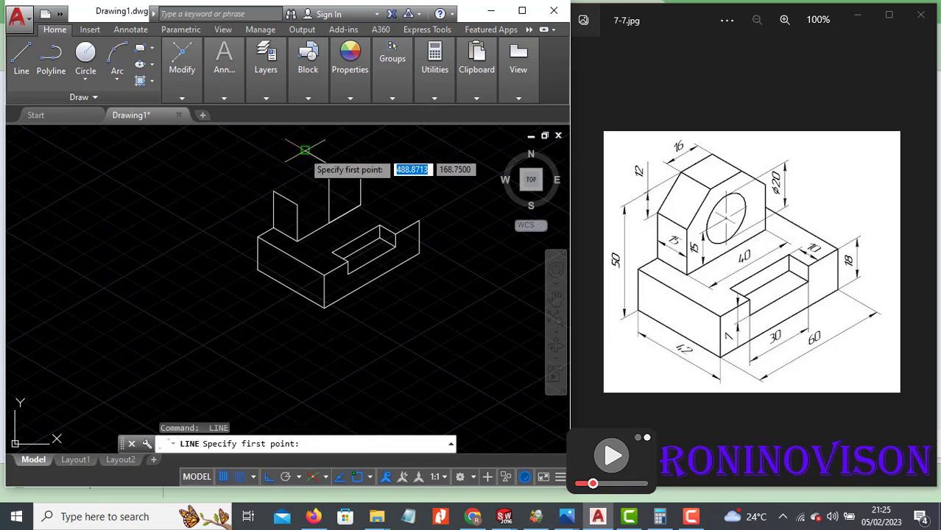
left_click(306, 151)
type("8")
key("Return")
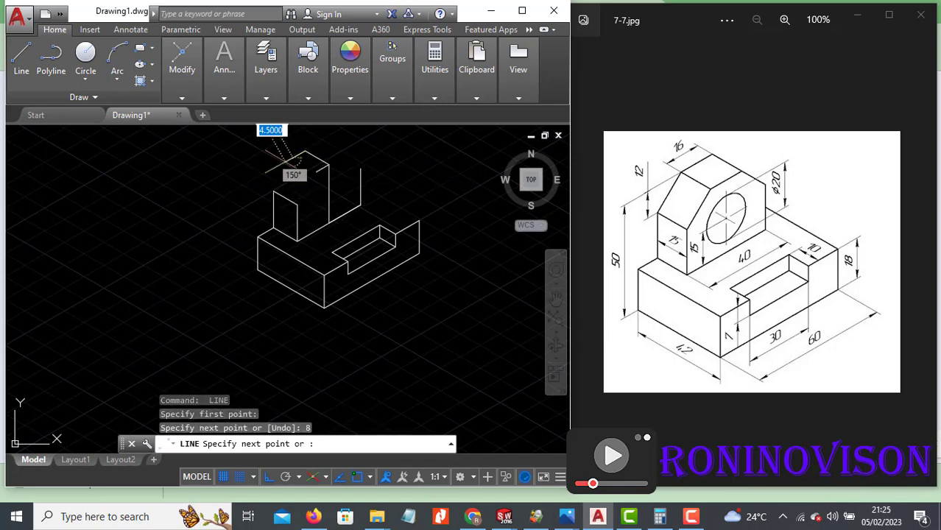
key("Escape")
Copy the two 8-unit top lines 8 units along the 30° axis to the other side of the 15-unit line.
scroll(293, 166, "up", 2)
left_click(335, 183)
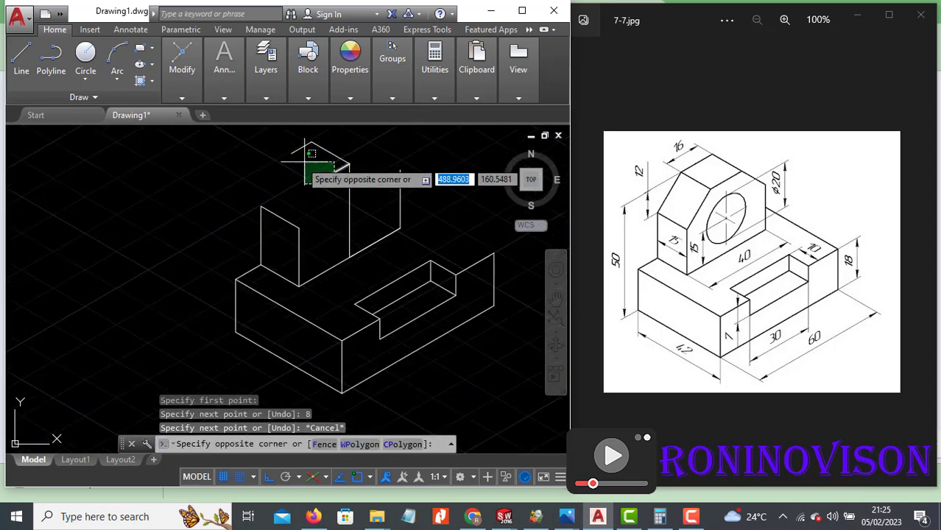
left_click(291, 142)
key("Escape")
left_click(337, 176)
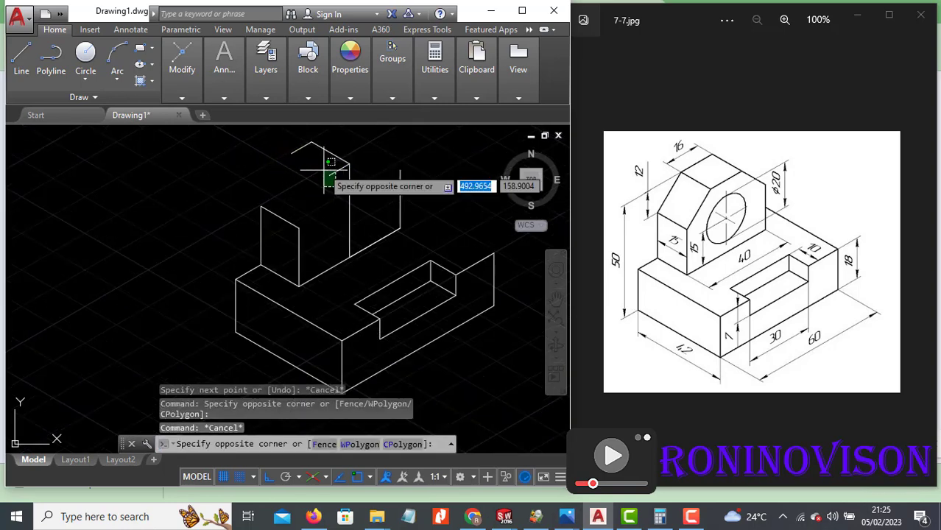
left_click(304, 163)
type("co")
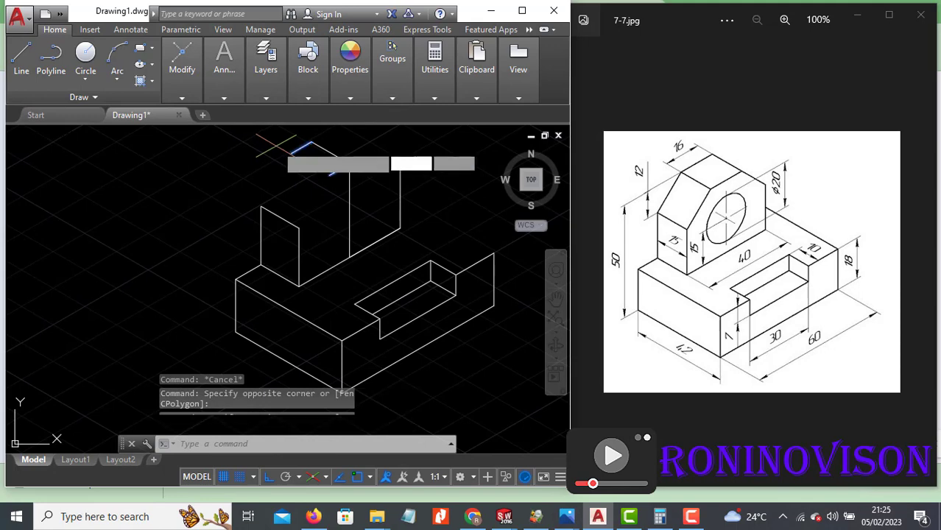
key("Return")
left_click(337, 165)
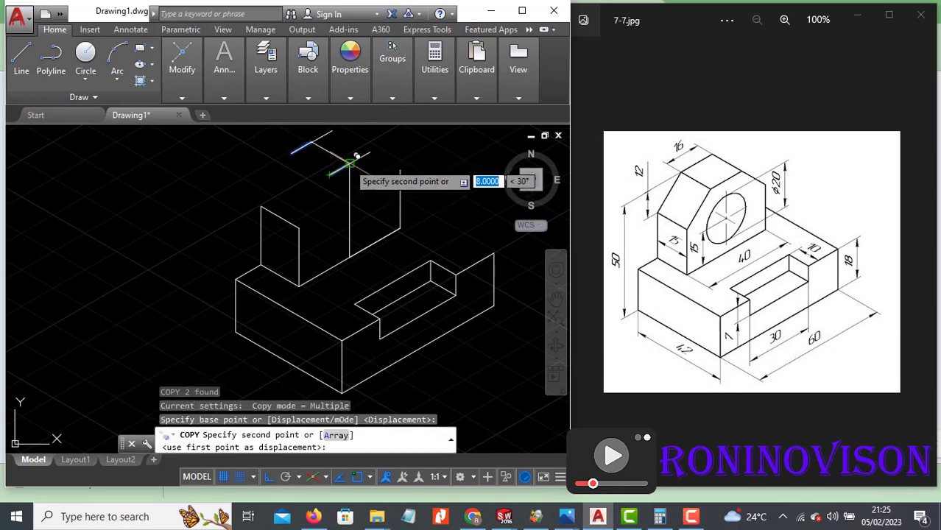
key("Escape")
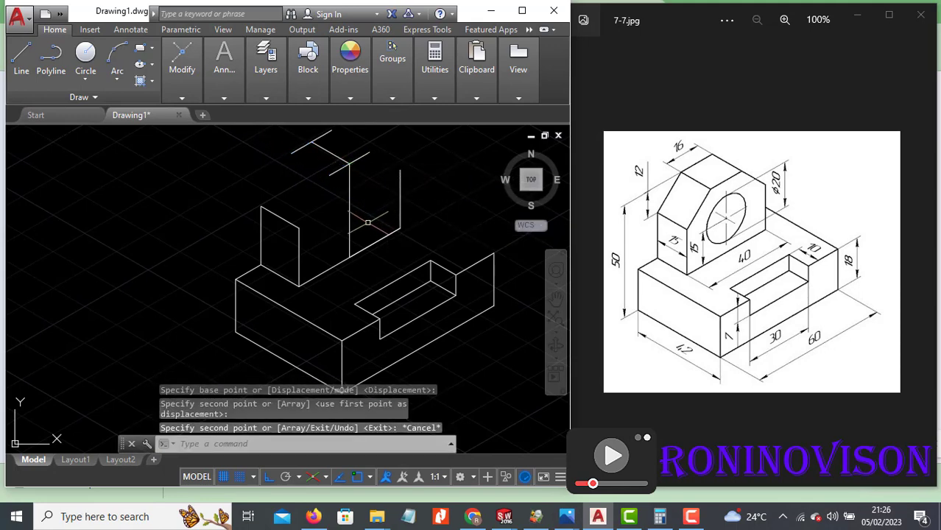
Join the open ends of the original 8-unit lines and connect both to the top corners of the block's 20-unit-high end face.
type("l")
key("Return")
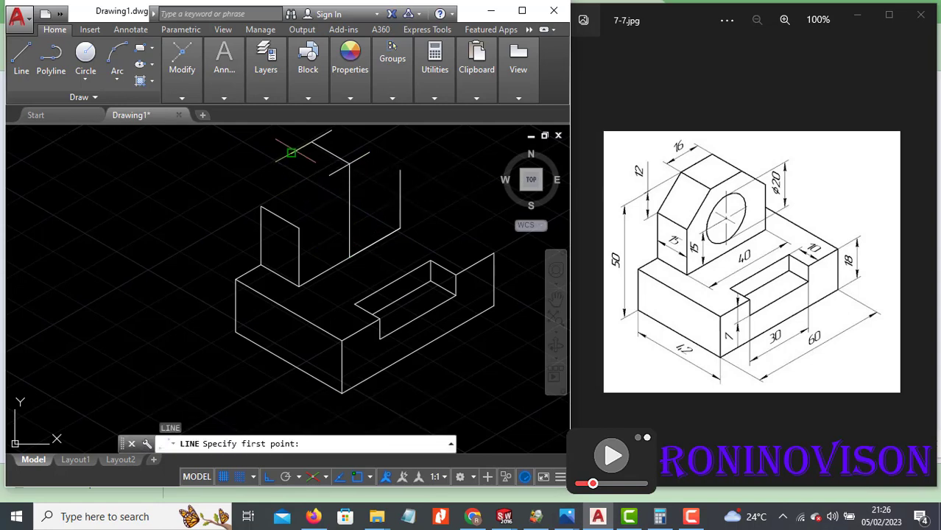
left_click(292, 154)
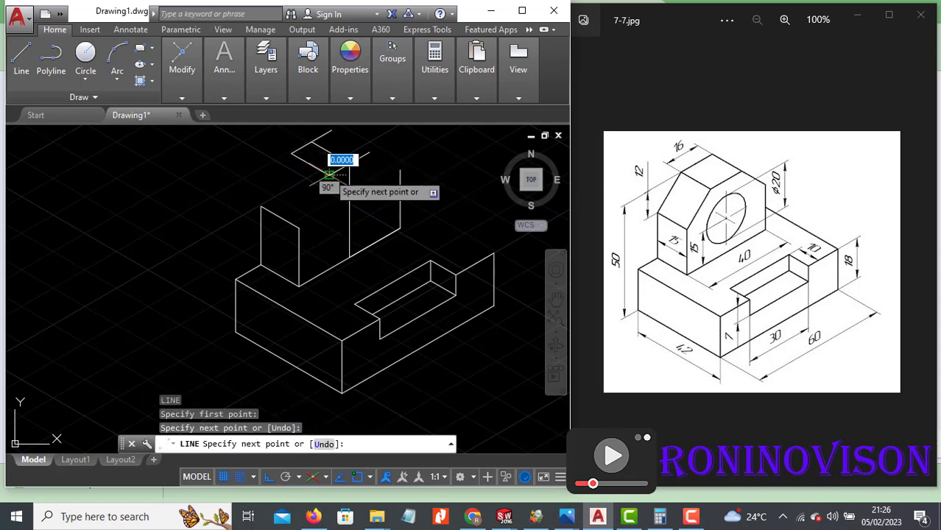
left_click(298, 227)
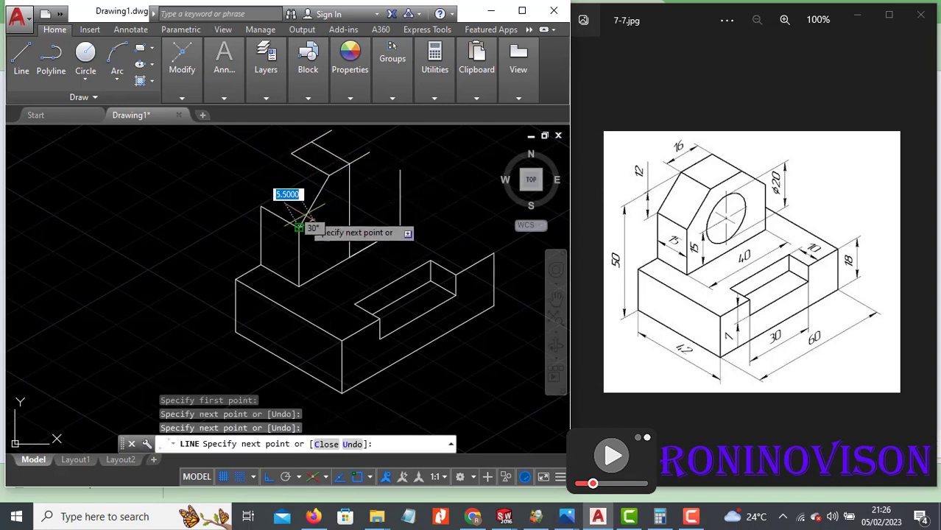
key("Escape")
key("Return")
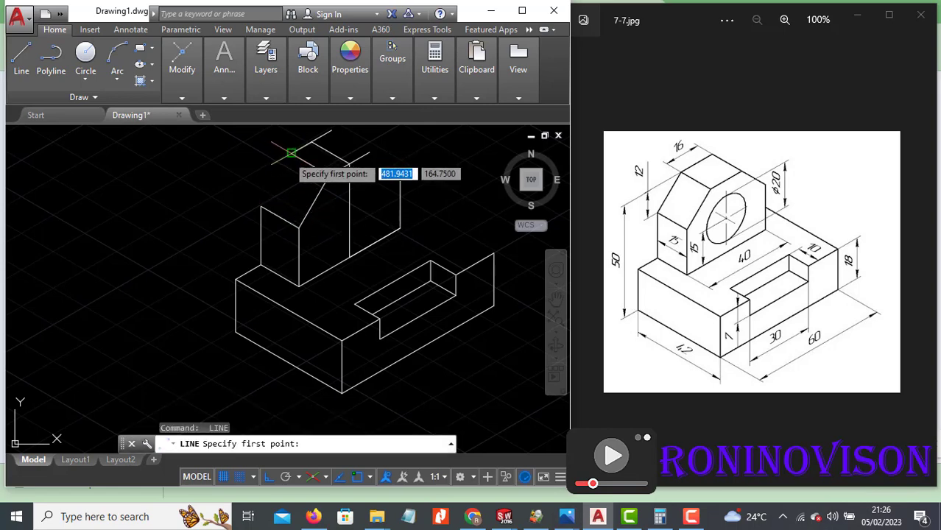
left_click(293, 154)
left_click(260, 205)
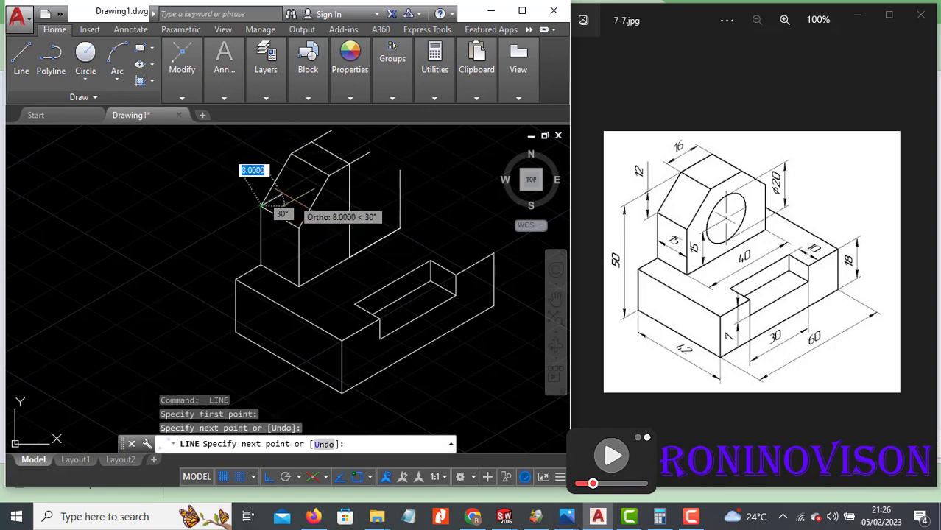
key("Escape")
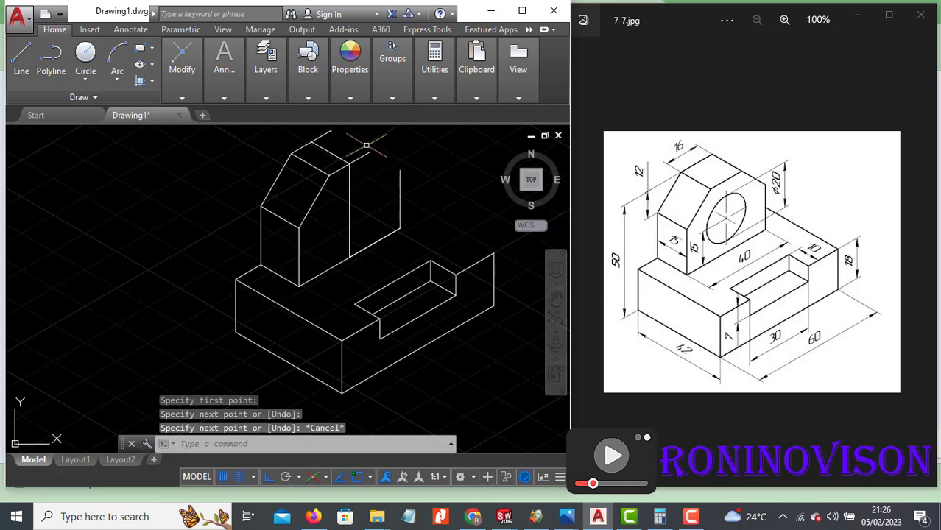
Join the far ends of the copied lines and continue down to the top of the block's far 20-unit vertical edge.
key("Return")
left_click(332, 132)
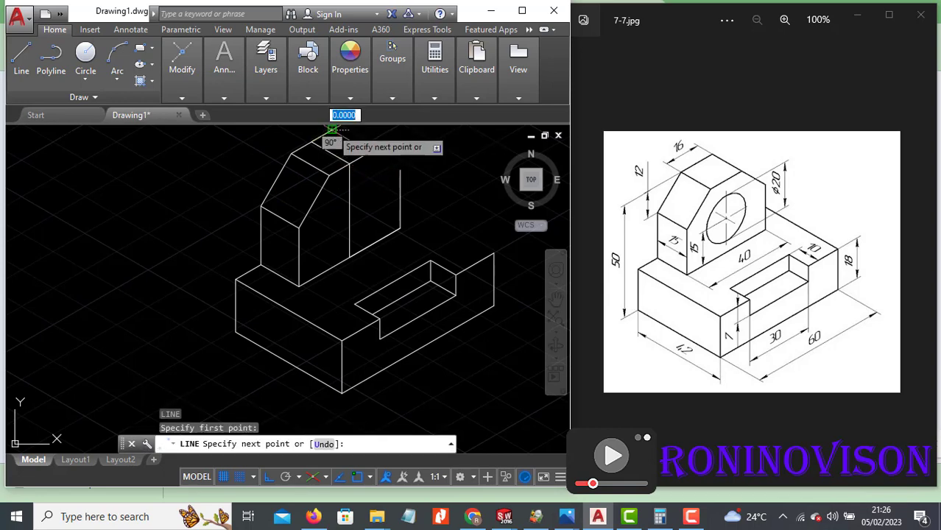
left_click(368, 150)
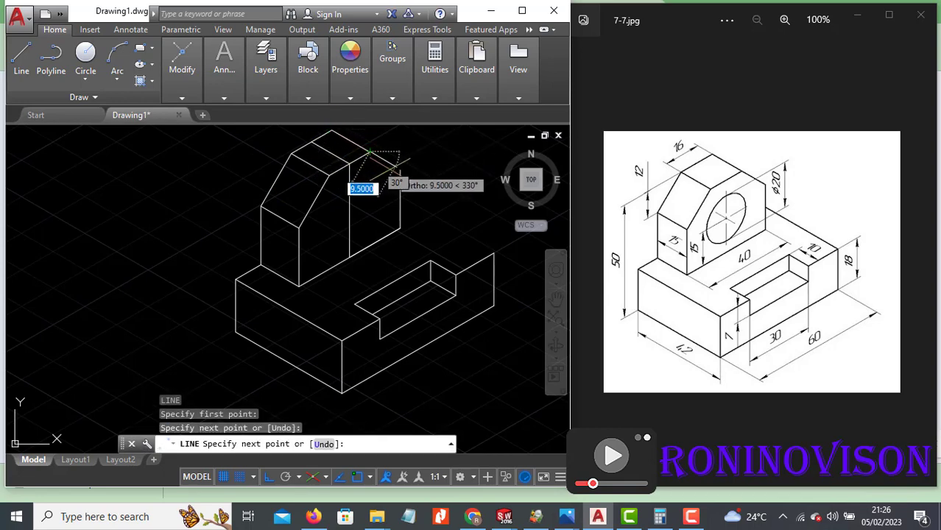
left_click(399, 170)
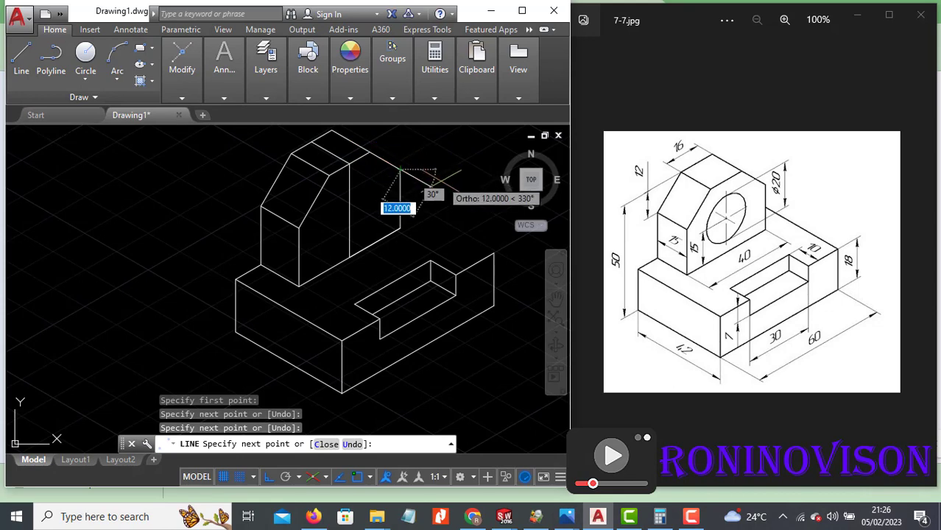
key("Escape")
Erase the 15-unit construction line across the block's top and the 32-unit vertical construction line below it.
left_click(337, 153)
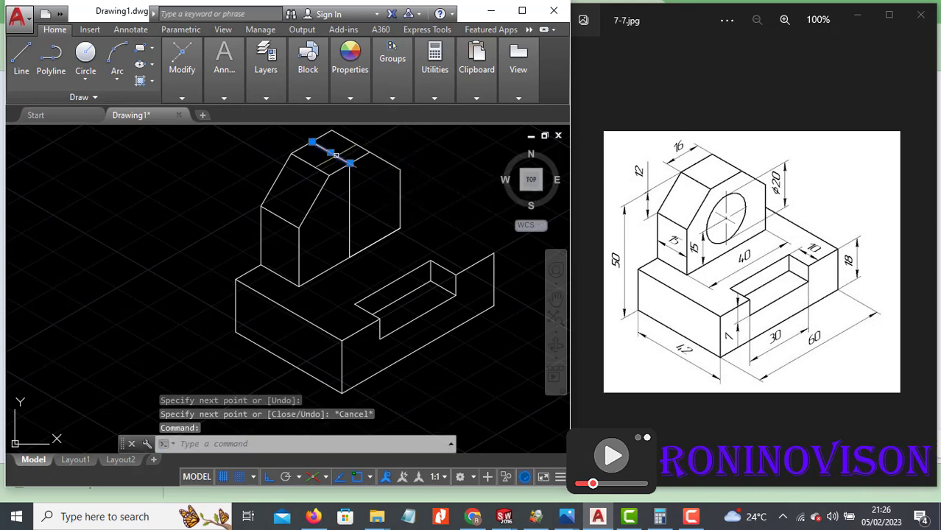
type("E")
key("Return")
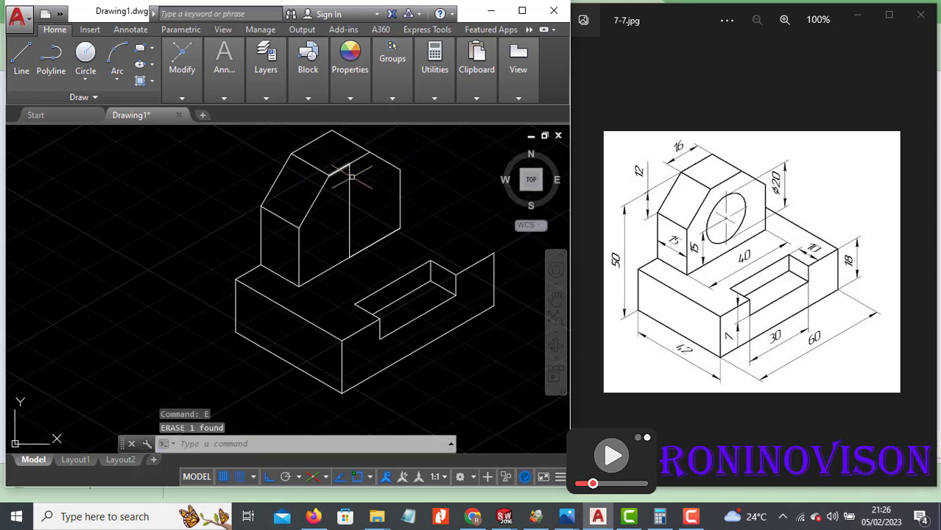
left_click(381, 218)
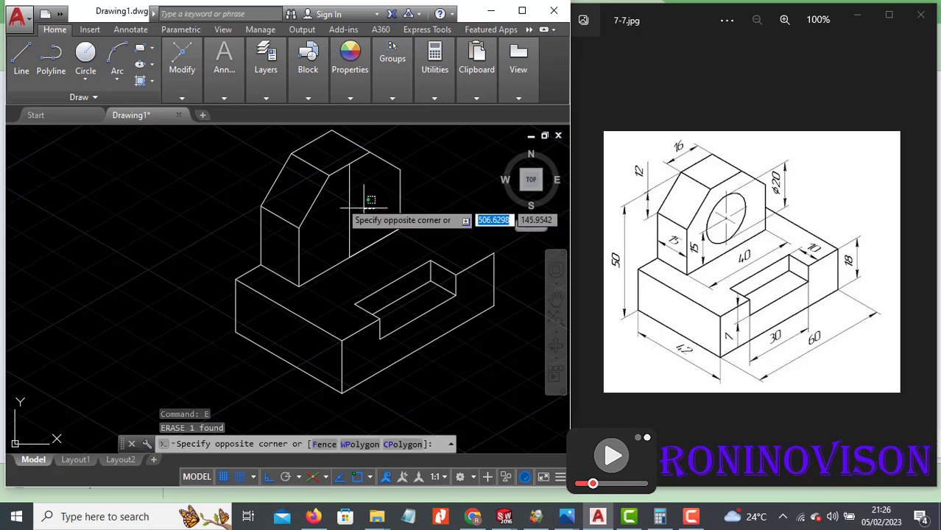
left_click(340, 200)
type("E")
key("Return")
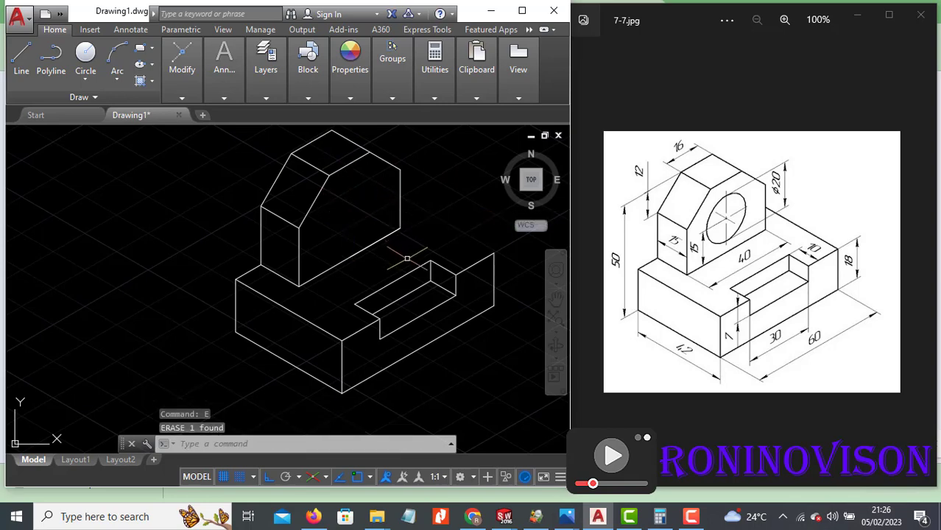
In the right isoplane, draw a 15-unit vertical line up from the midpoint of the block's 40-unit bottom edge.
type("L")
key("Return")
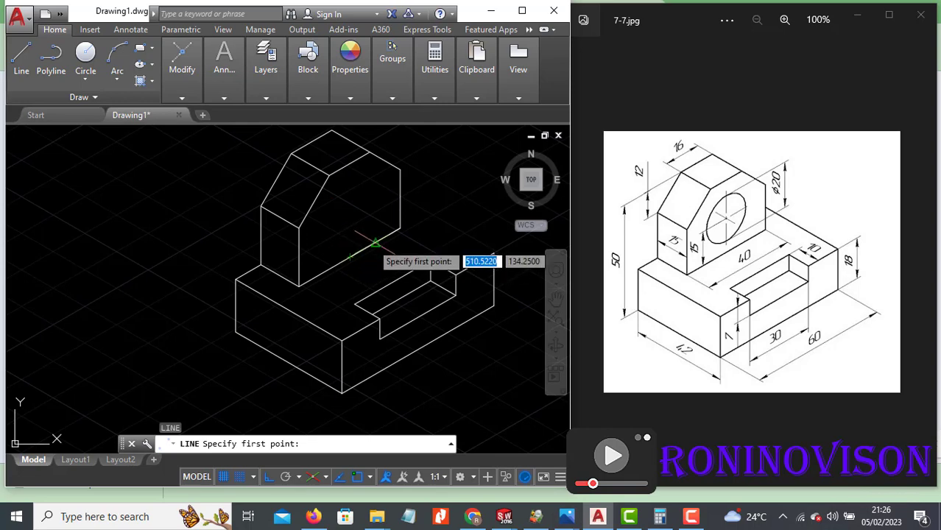
scroll(368, 249, "up", 3)
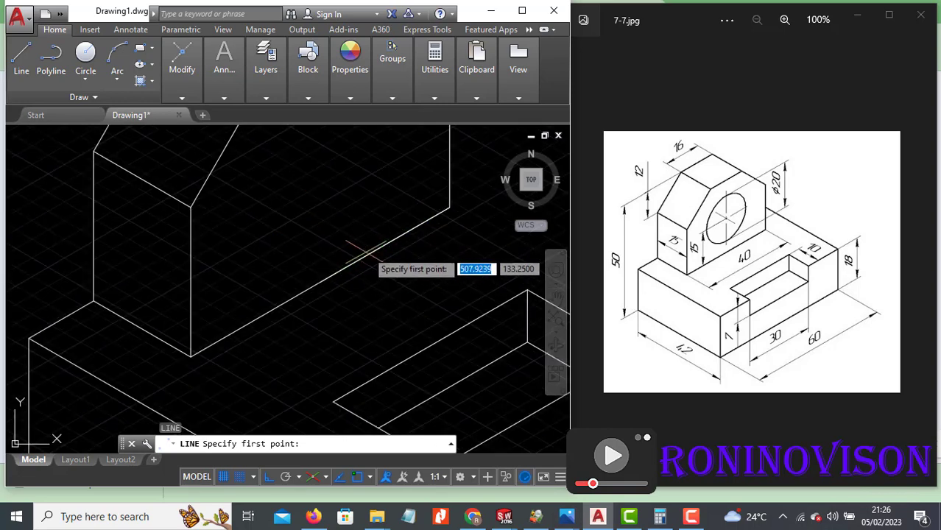
scroll(365, 254, "down", 2)
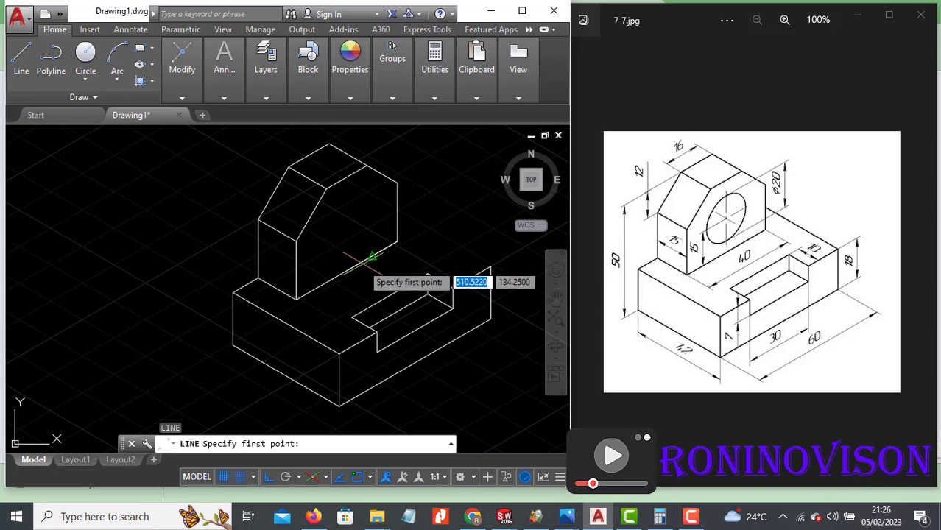
left_click(346, 269)
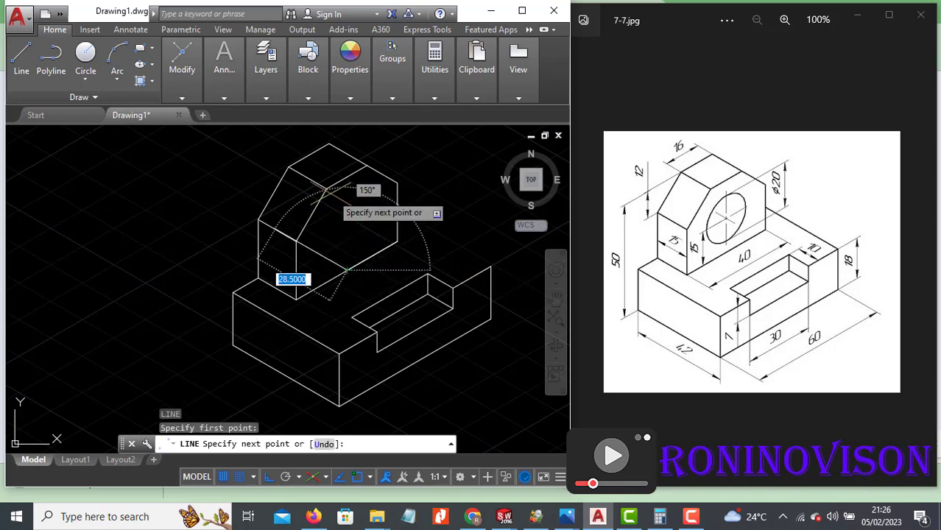
key("F5")
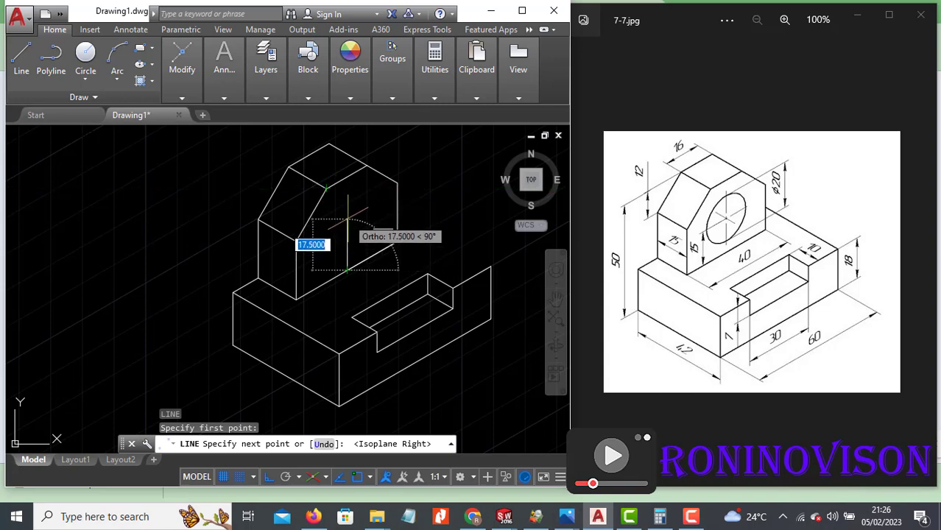
type("15")
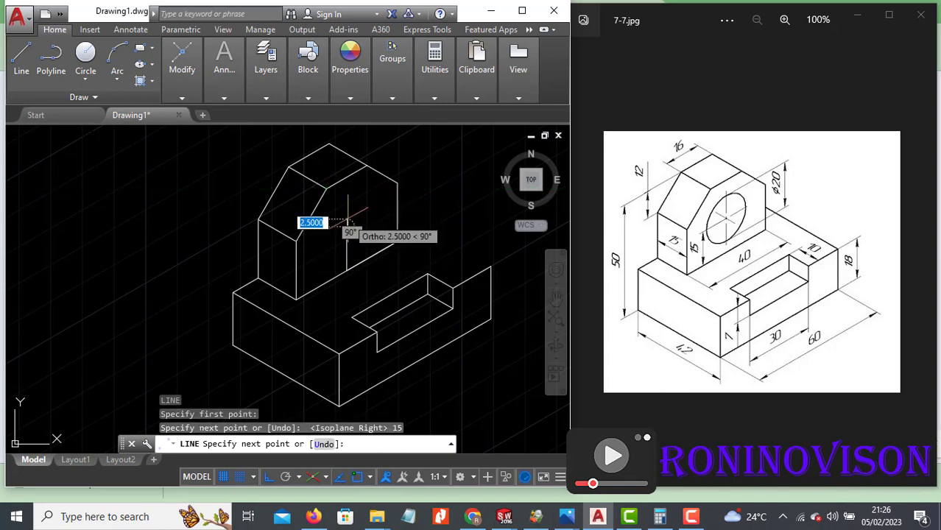
key("Return")
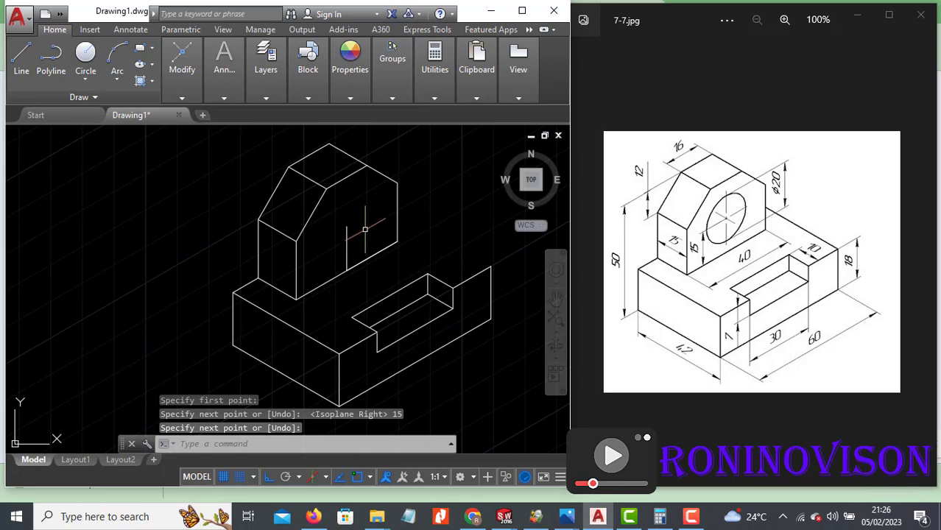
Draw an isocircle of radius 10 in the right isoplane, centred on the top end of the 15-unit vertical line.
type("el")
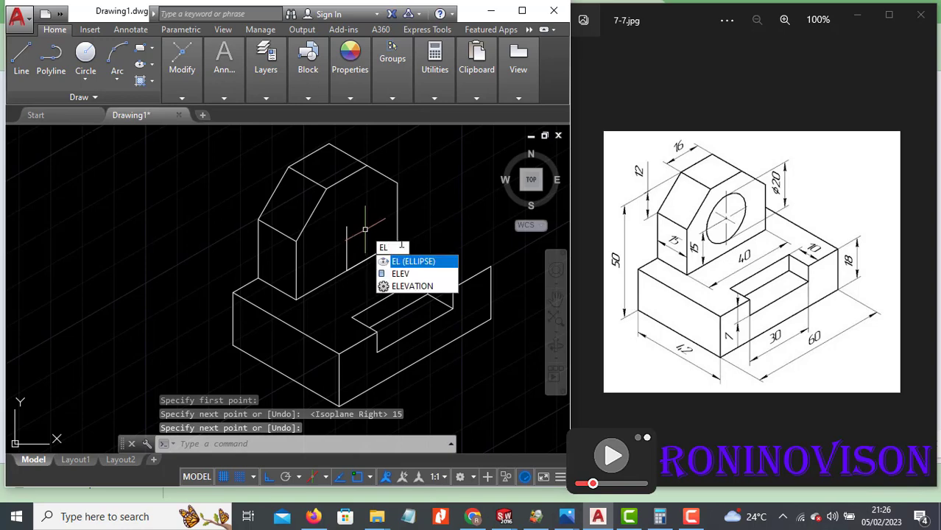
left_click(418, 265)
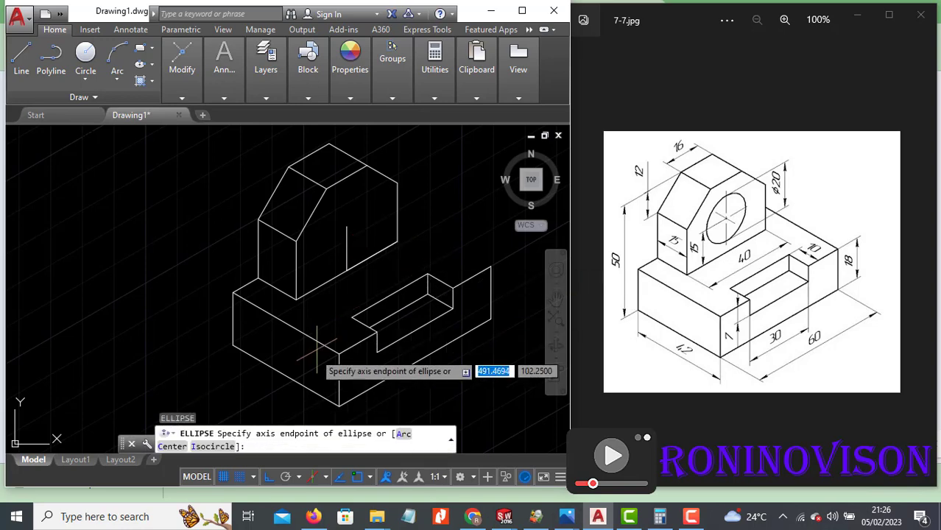
left_click(212, 447)
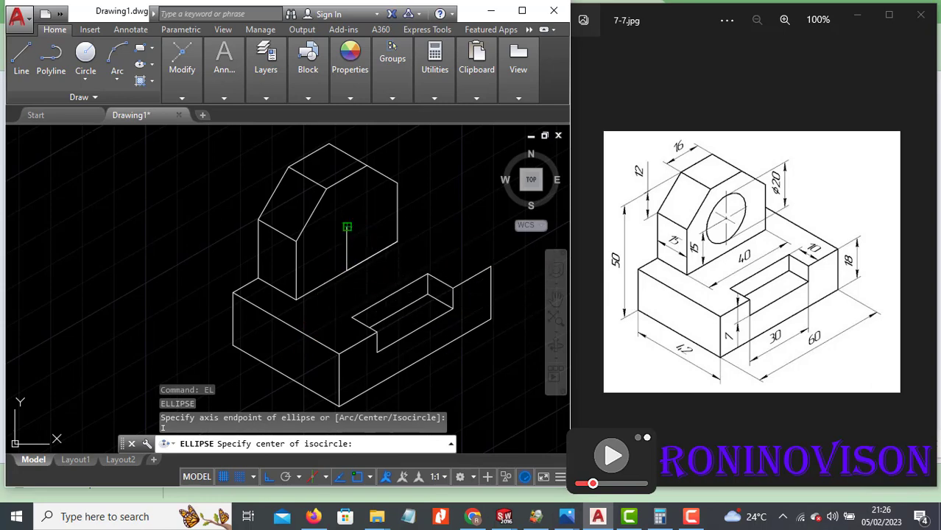
left_click(347, 227)
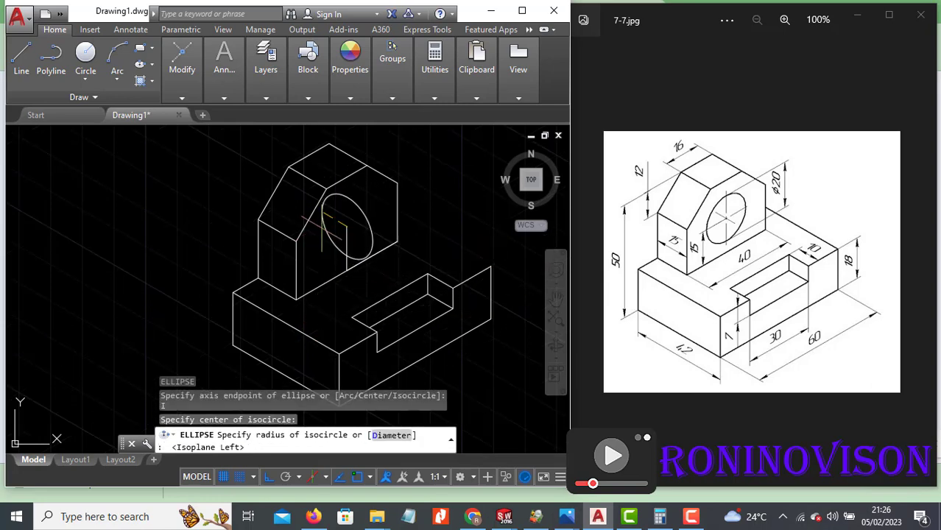
key("F5")
key("F5")
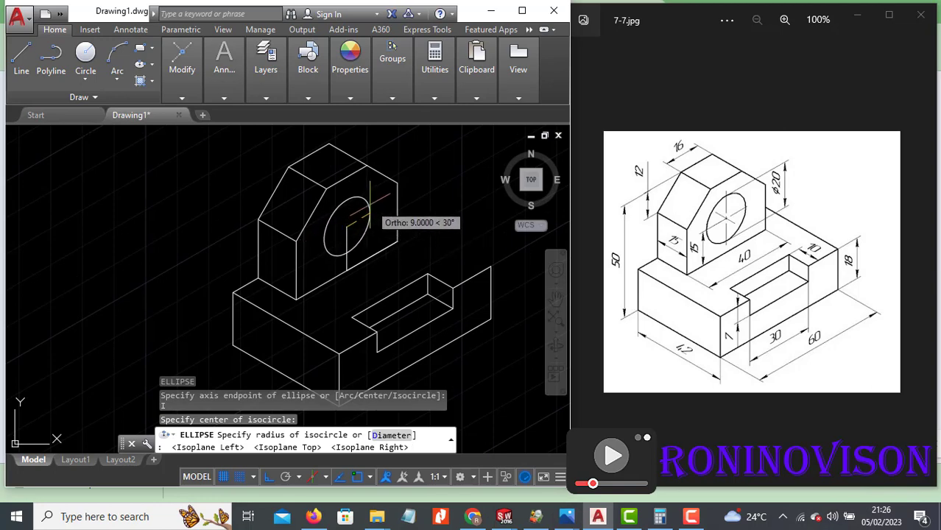
type("10")
key("Return")
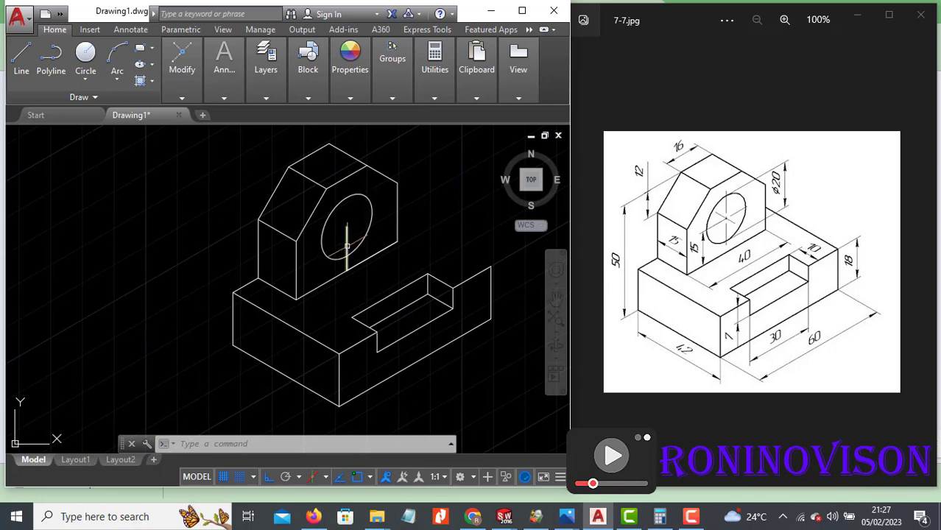
Extend the 15-unit vertical line upward to the top of the isocircle.
type("l")
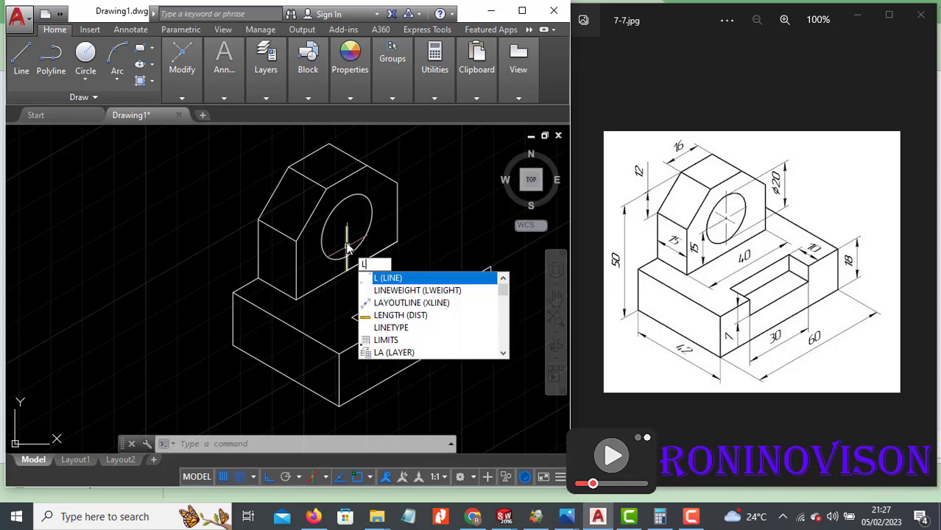
key("Escape")
type("ex")
key("Return")
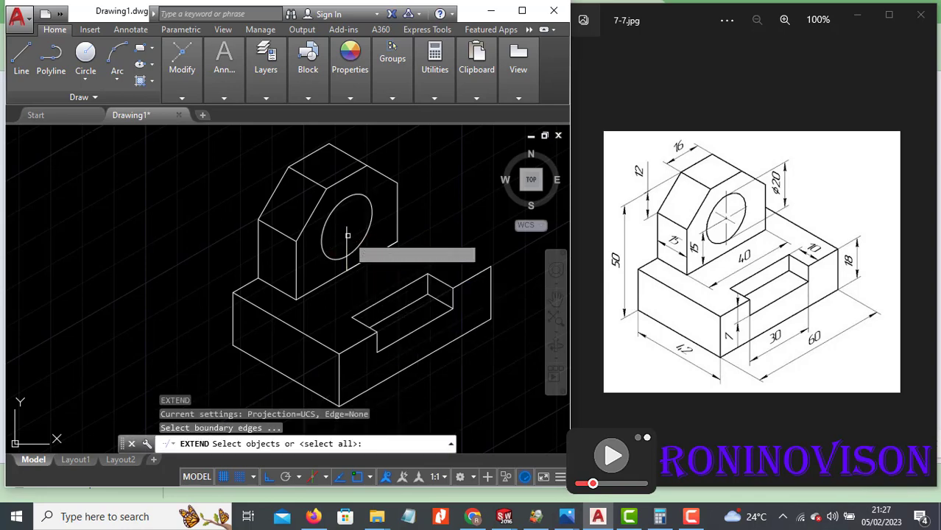
key("Return")
key("Escape")
Trim the part of the vertical centre line that lies below the isocircle.
type("t")
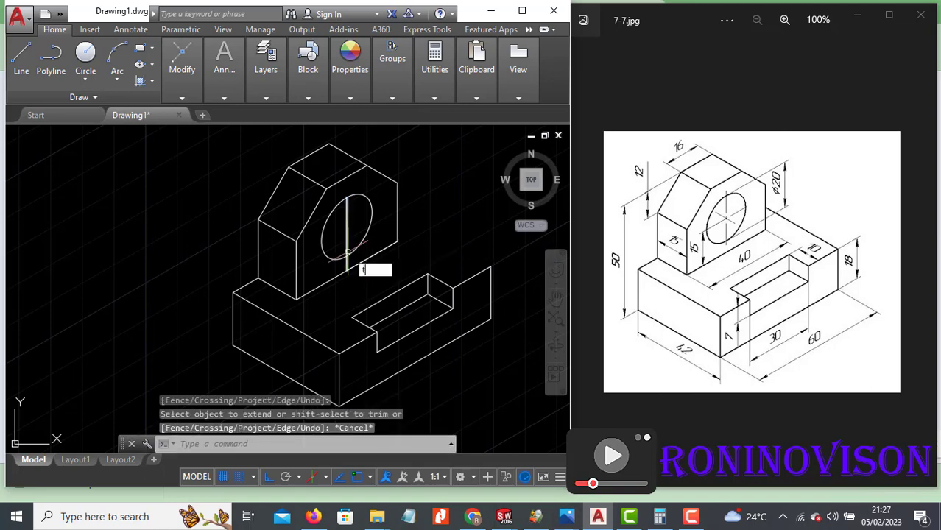
type("r")
key("Return")
key("Return")
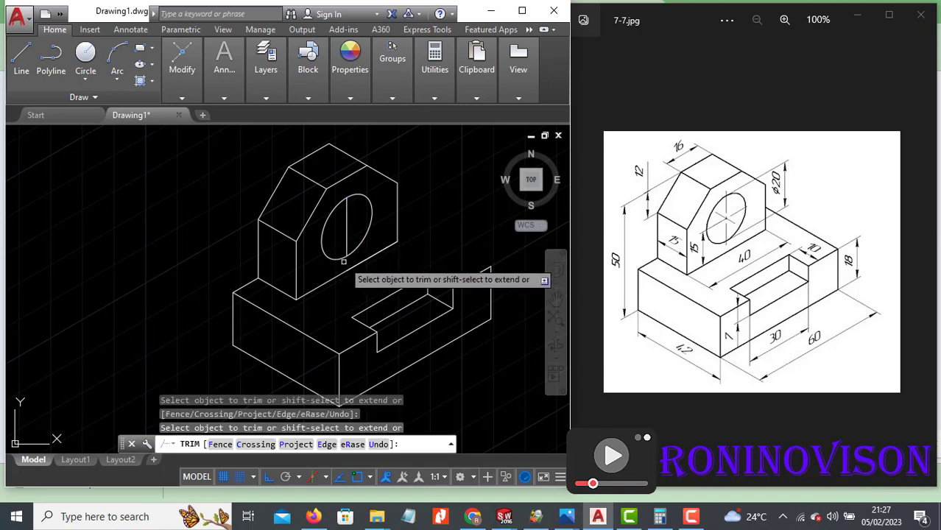
Draw the base's back top edge in the left isoplane, from the far corner to behind the upright block.
key("Escape")
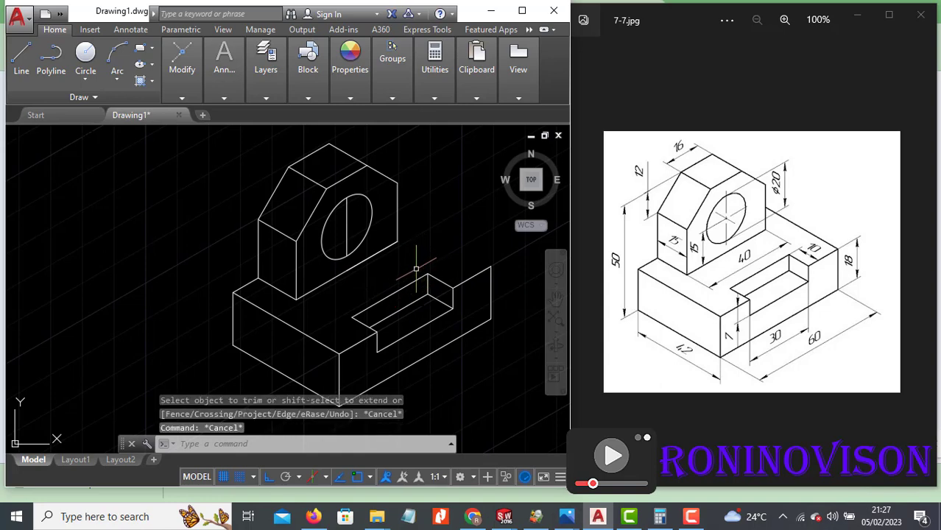
type("l")
key("Return")
left_click(491, 266)
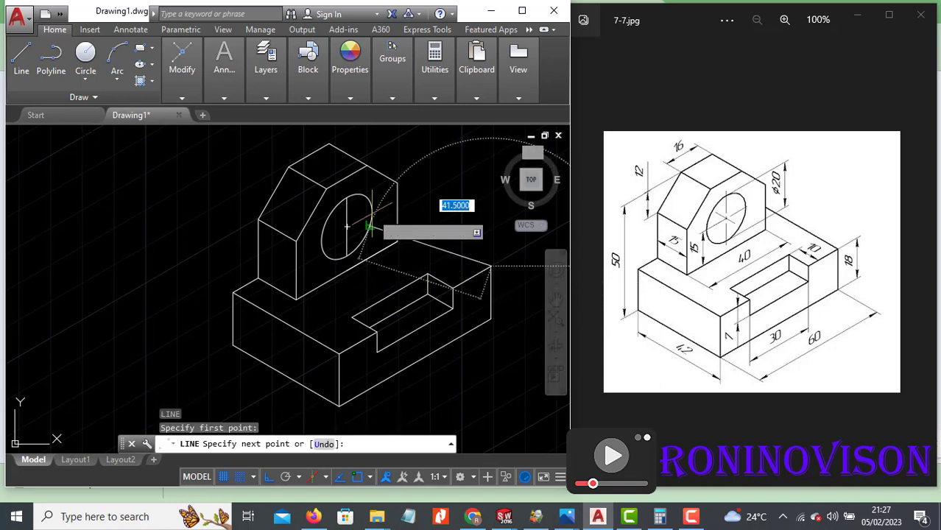
key("F5")
scroll(372, 211, "up", 2)
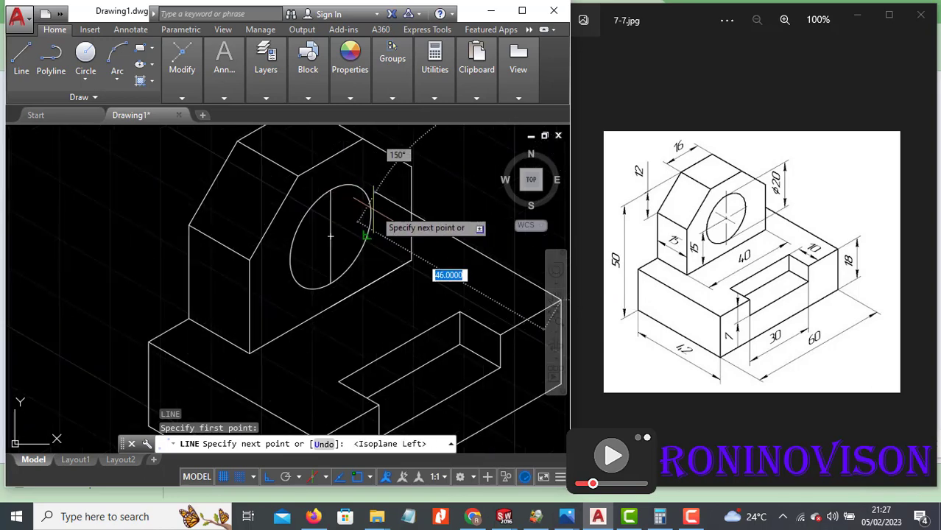
key("Escape")
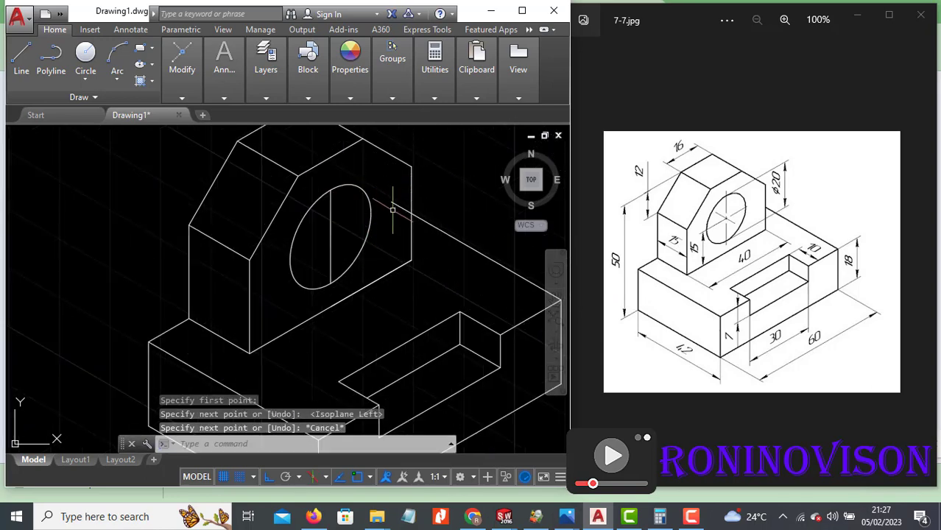
Trim the part of the base's back top edge that runs inside the upright block.
type("tr")
key("Return")
key("Return")
key("Escape")
scroll(405, 207, "down", 3)
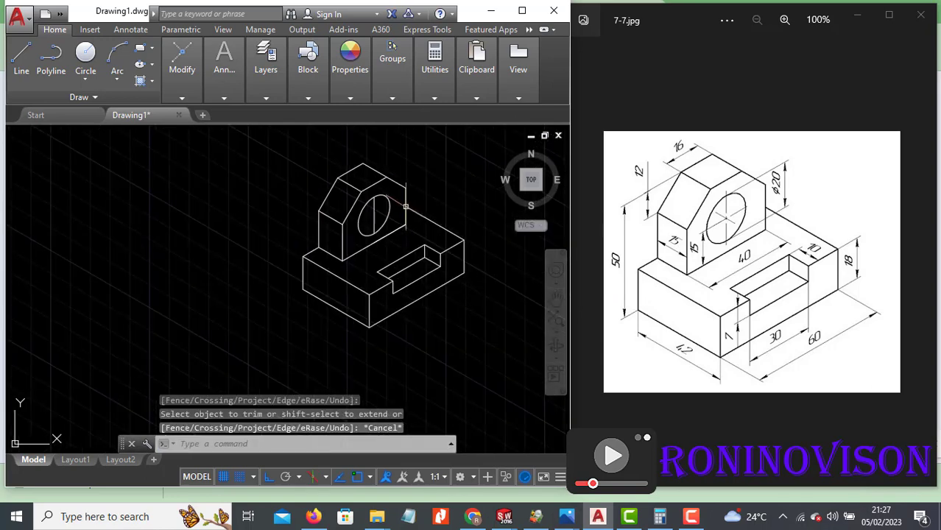
Add an aligned dimension to the front edge of the notch floor, placed outside the base's lower front edge.
mouse_move(395, 231)
middle_mouse_down()
mouse_move(370, 202)
mouse_move(347, 274)
middle_mouse_up()
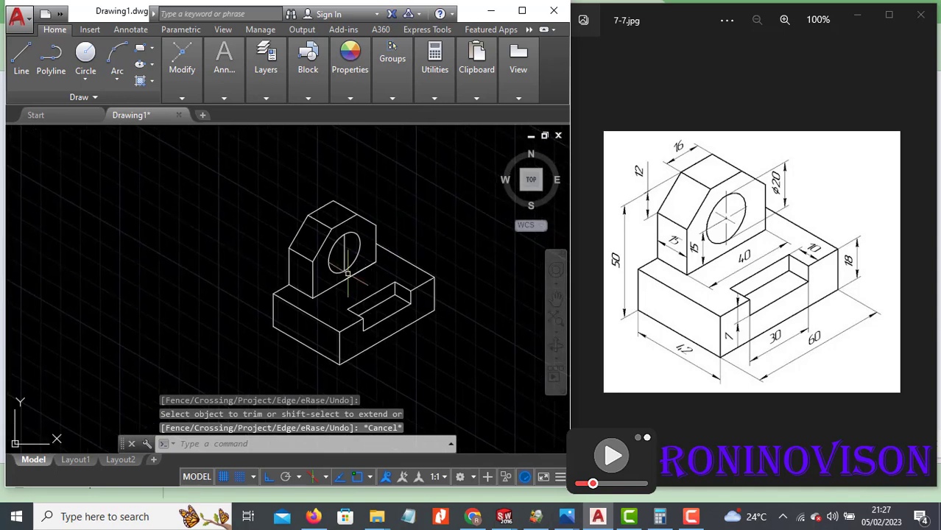
scroll(347, 273, "up", 2)
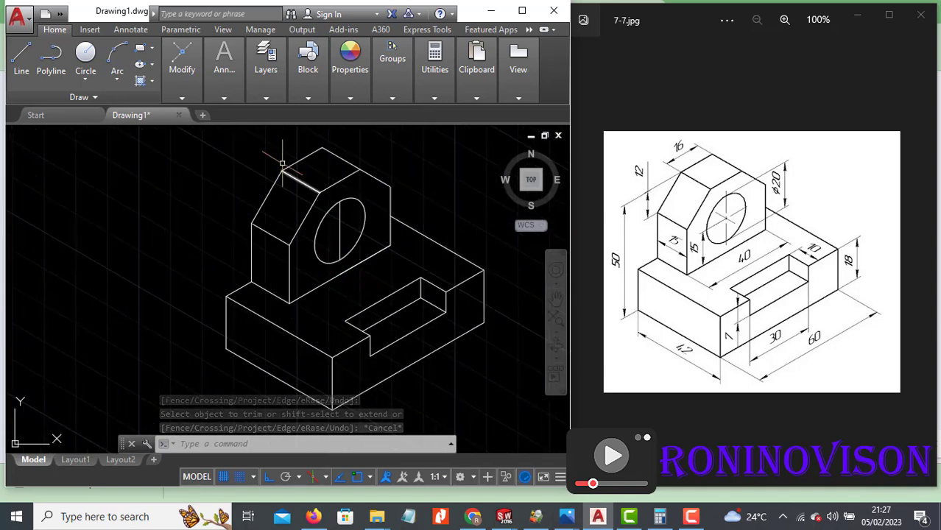
left_click(225, 96)
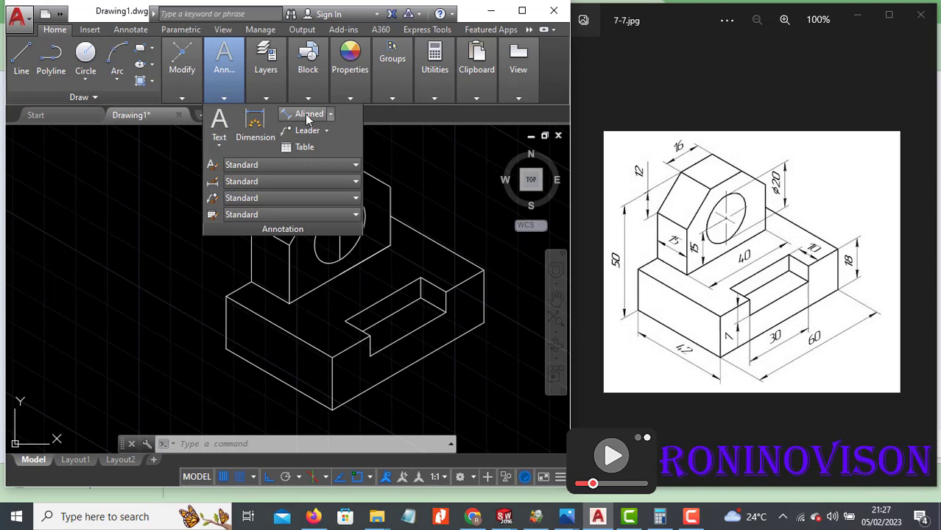
left_click(307, 116)
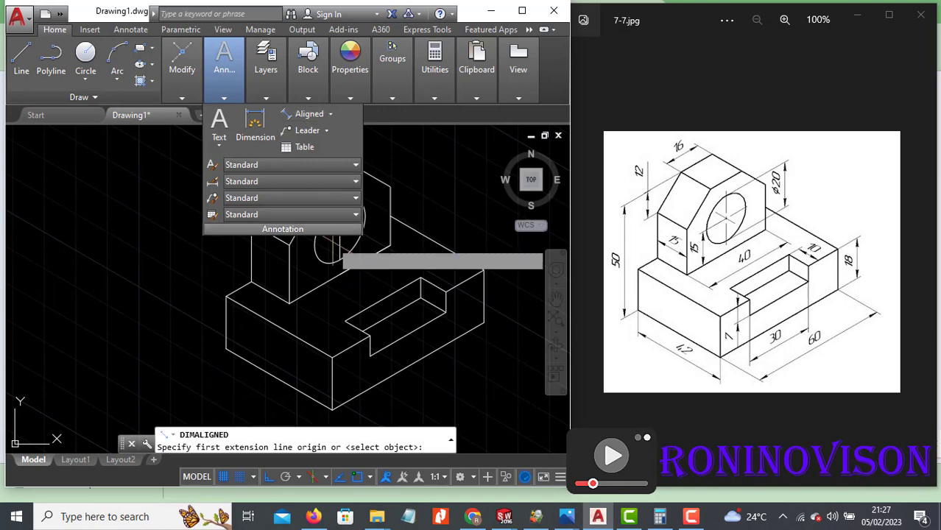
left_click(371, 356)
left_click(445, 313)
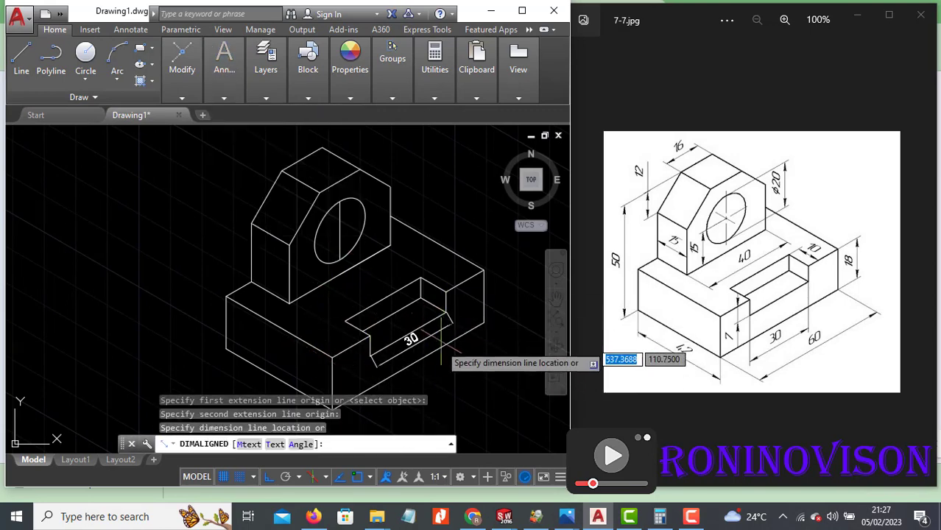
left_click(449, 368)
middle_click_drag(399, 340, 394, 261)
Add aligned dimensions to the two visible bottom edges of the base for its length and width.
key("Return")
left_click(326, 331)
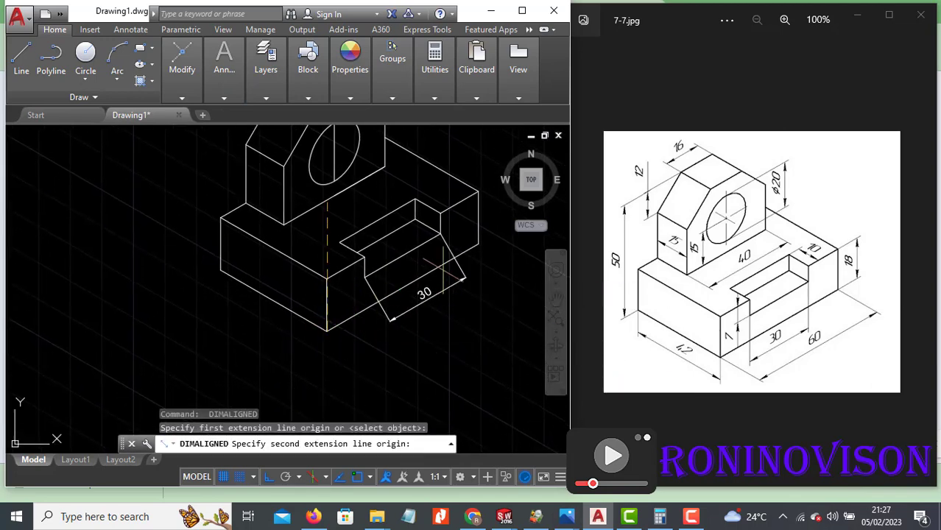
left_click(478, 245)
left_click(468, 306)
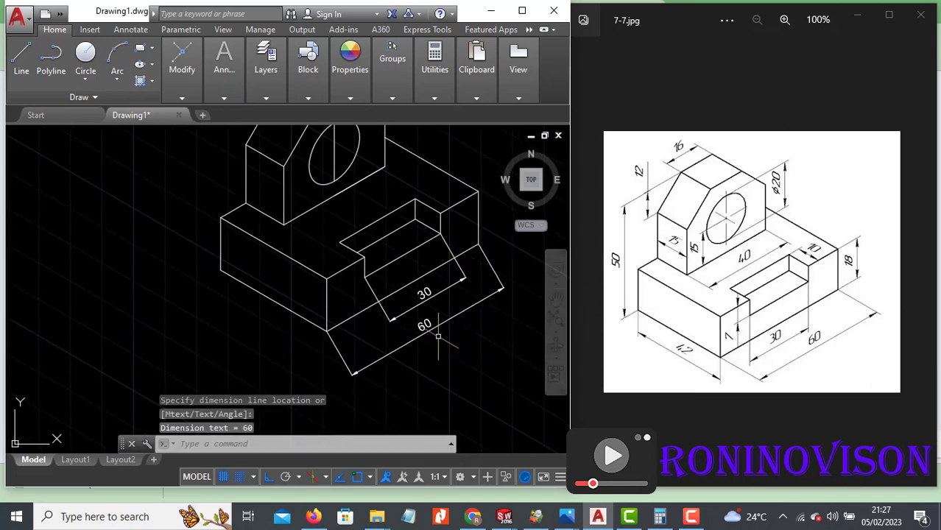
key("Return")
left_click(221, 271)
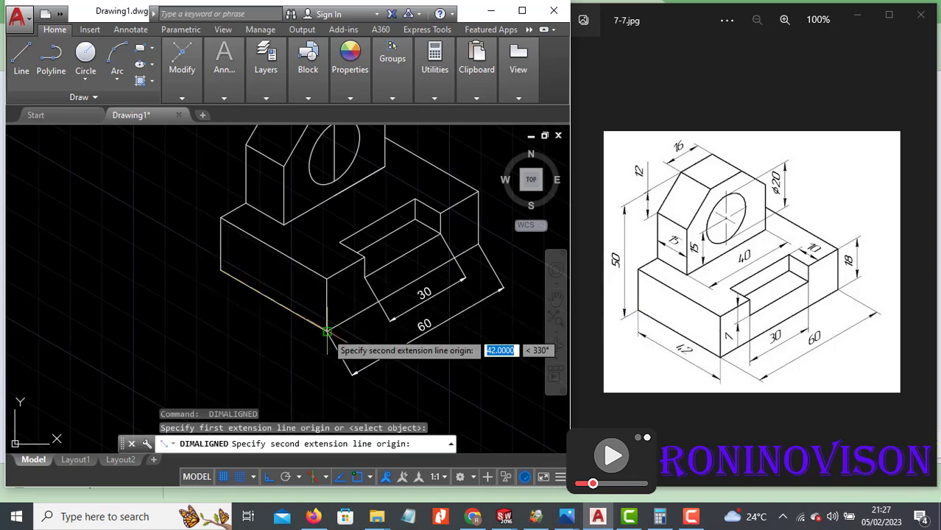
left_click(326, 332)
left_click(284, 354)
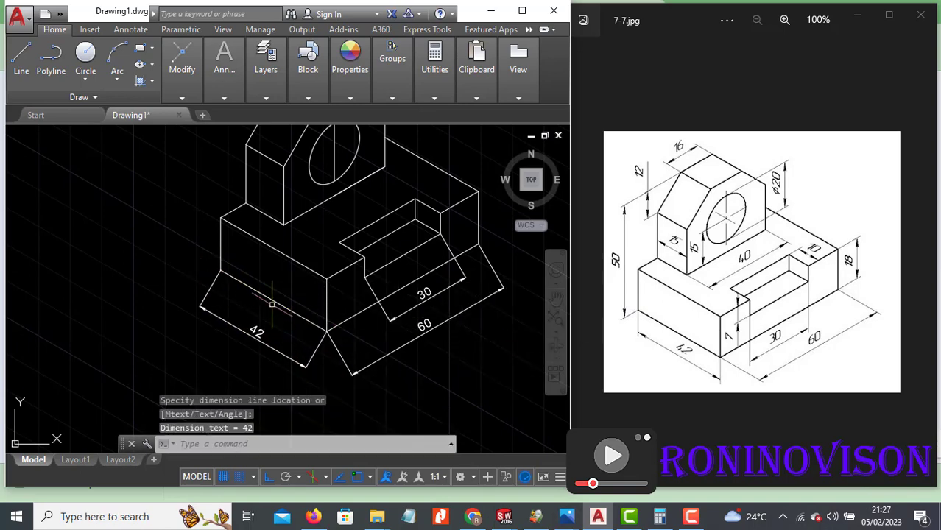
Dimension the base's height along its far vertical edge, with the dimension line placed outside the base.
scroll(273, 361, "down", 2)
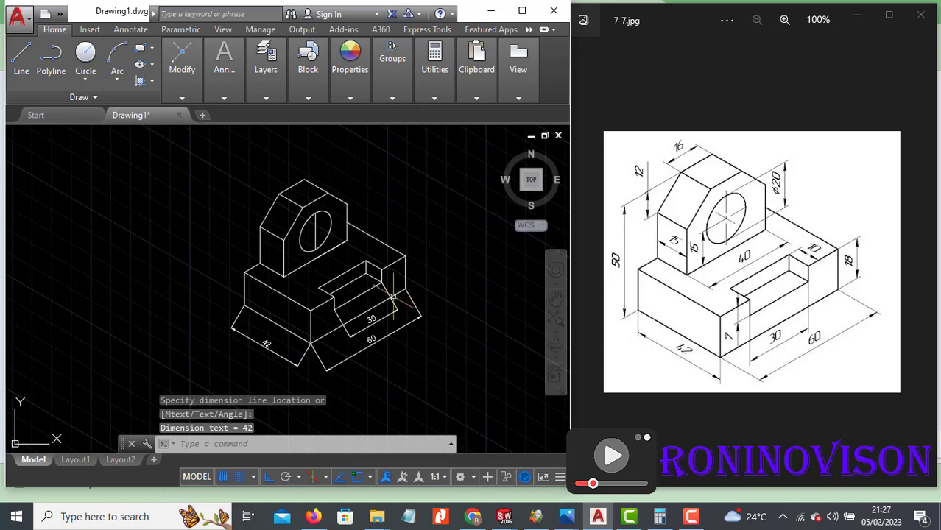
key("Return")
left_click(404, 257)
left_click(405, 291)
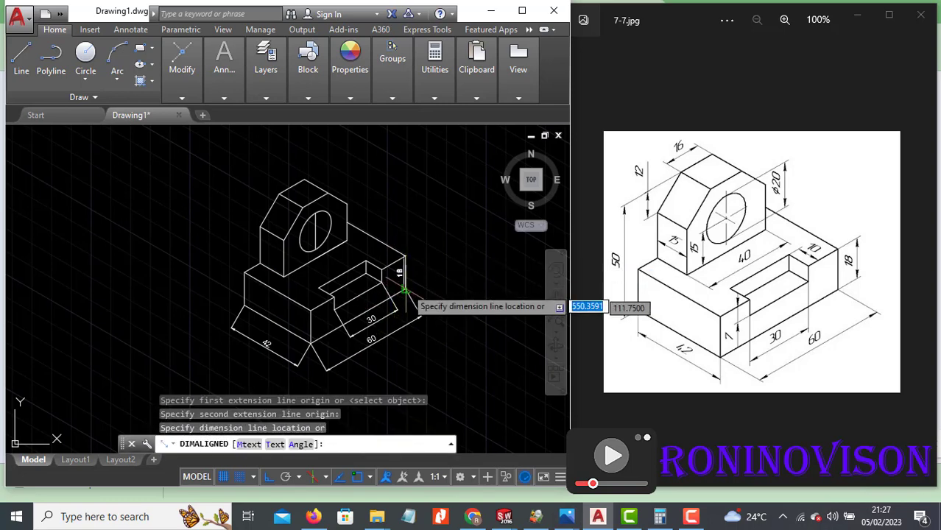
left_click(429, 274)
Add an aligned dimension for the notch's depth along the short top edge at its far end.
key("Return")
scroll(366, 265, "up", 2)
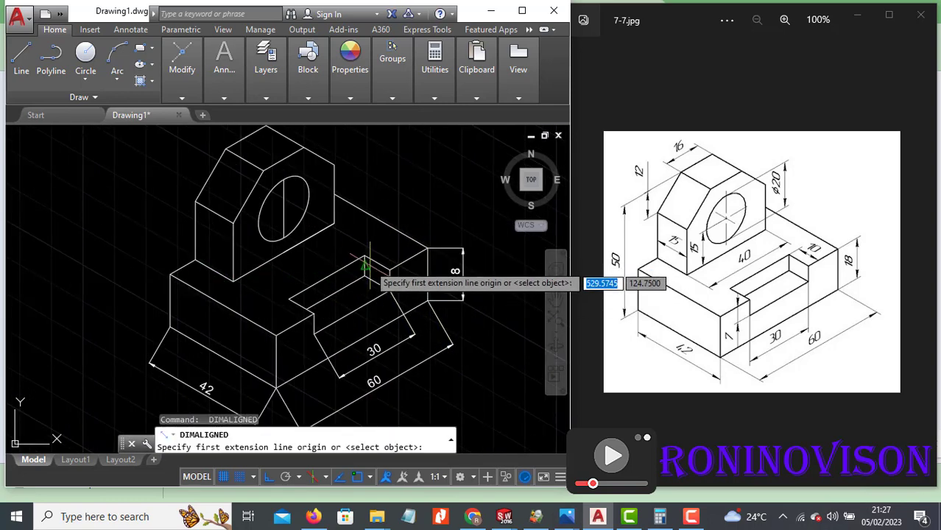
left_click(366, 258)
left_click(390, 270)
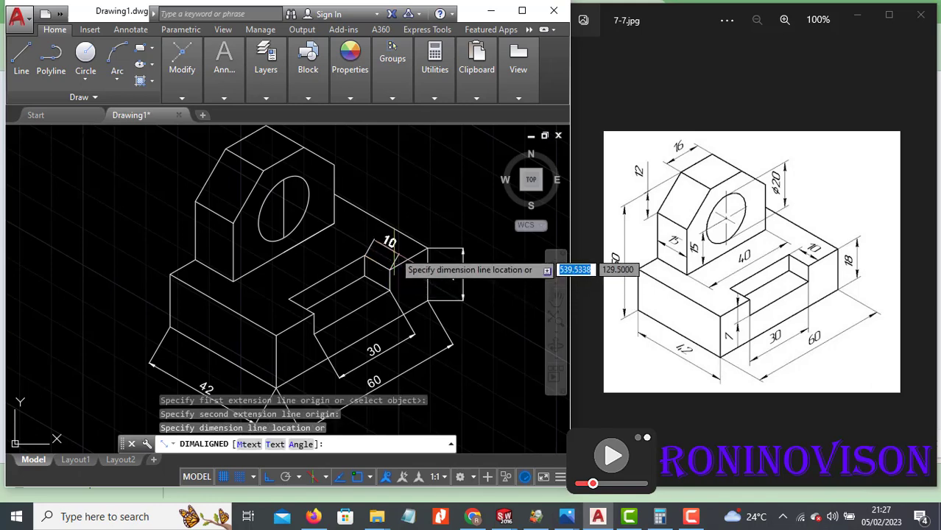
left_click(393, 259)
Add an aligned dimension along the upright block's bottom edge below the hole, placed on the base's top face.
key("Return")
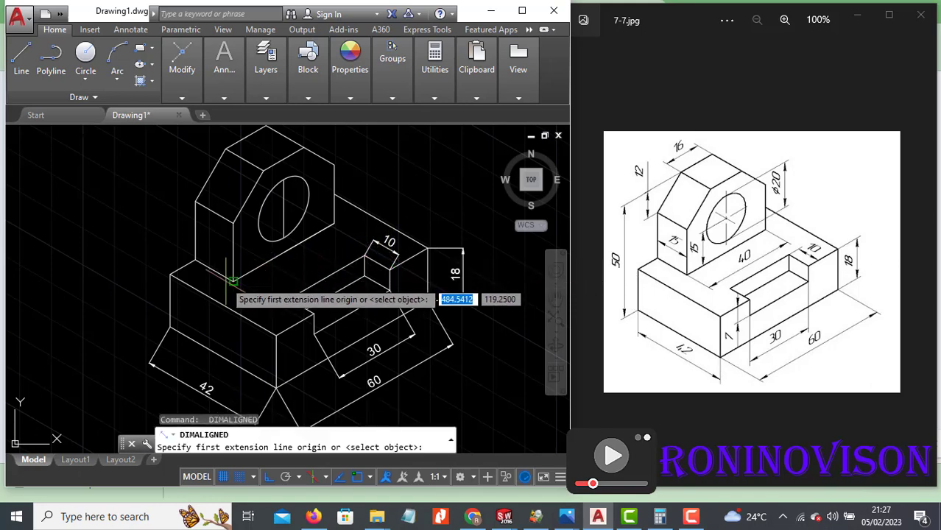
left_click(233, 281)
left_click(335, 224)
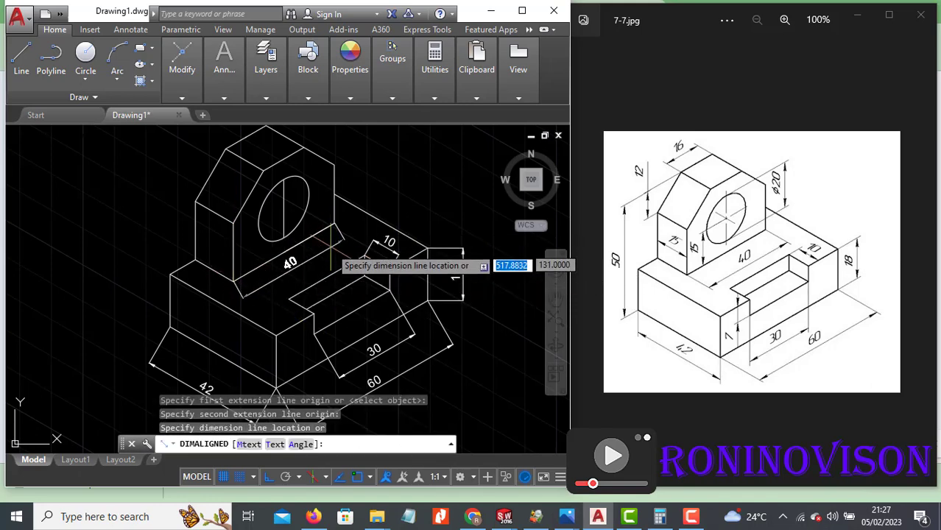
left_click(331, 247)
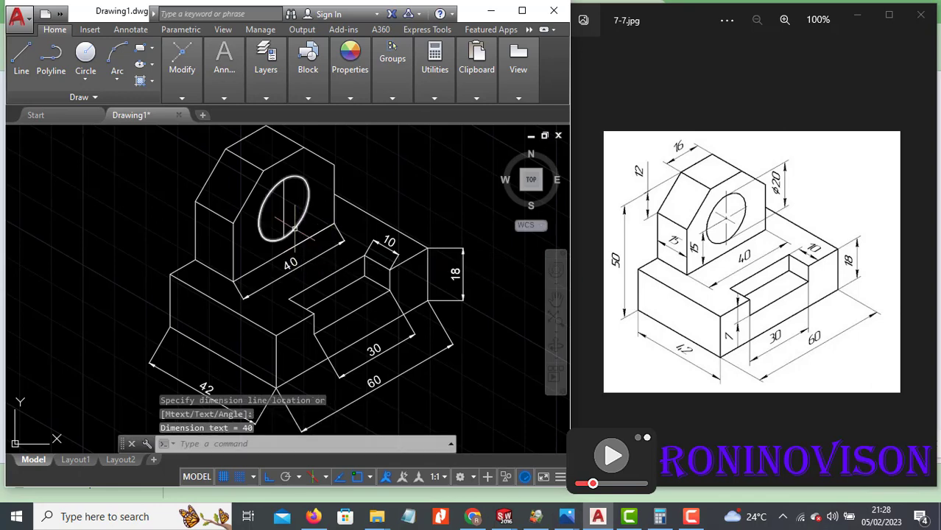
Add vertical aligned dimensions for the hole across its centre line and for its centre height above the block's bottom edge.
key("Return")
left_click(283, 179)
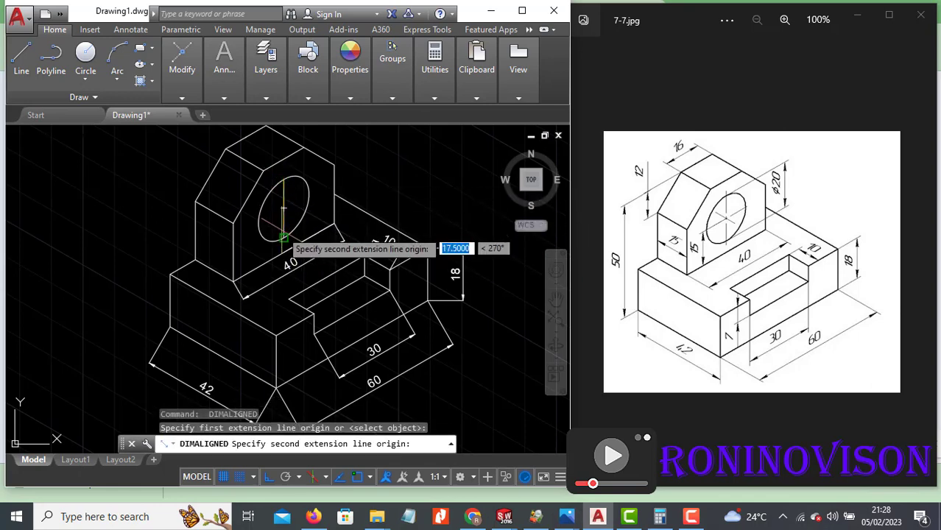
left_click(284, 237)
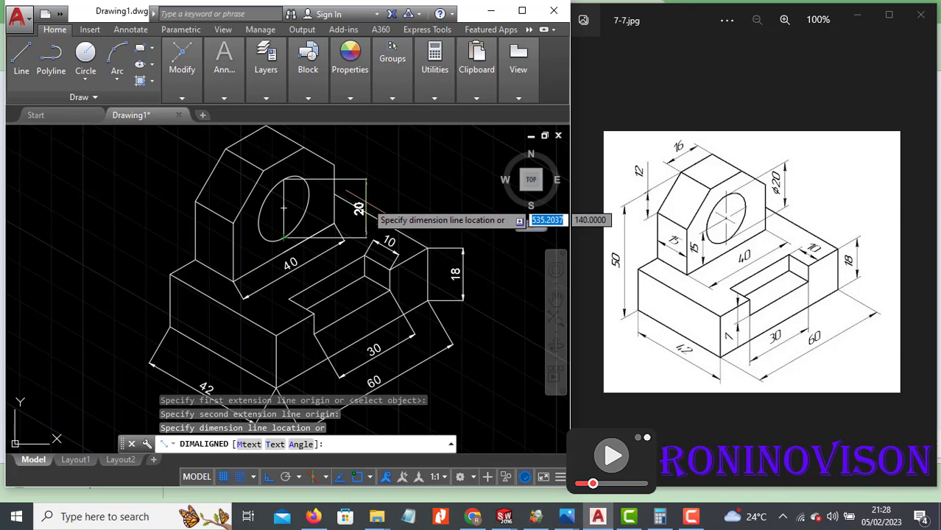
left_click(380, 210)
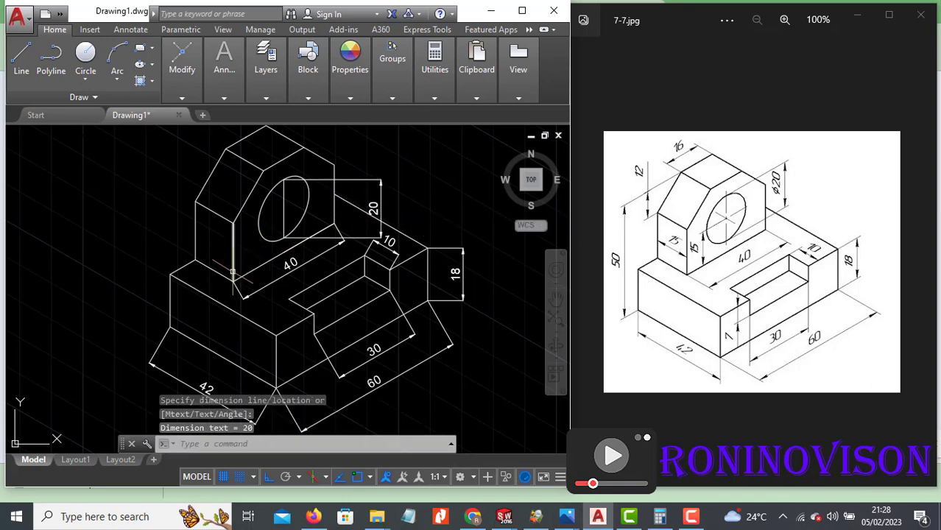
key("Return")
left_click(283, 214)
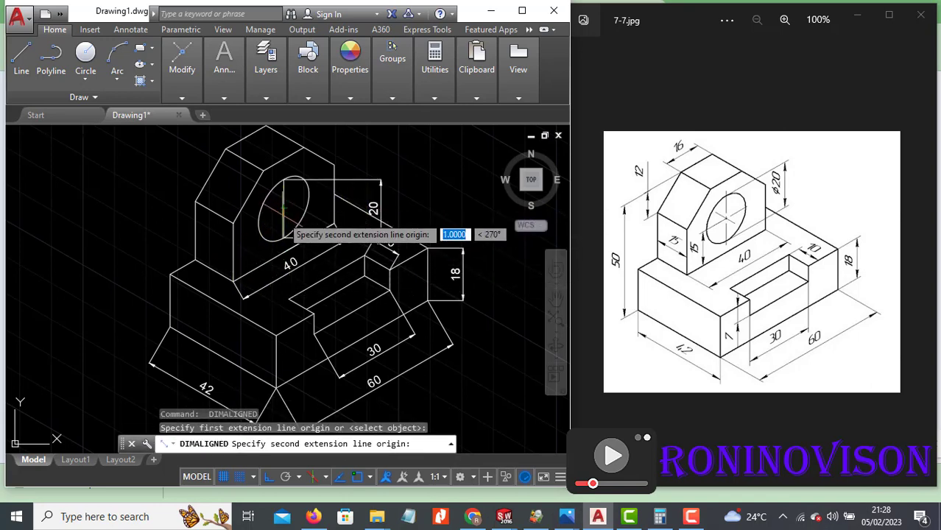
left_click(284, 253)
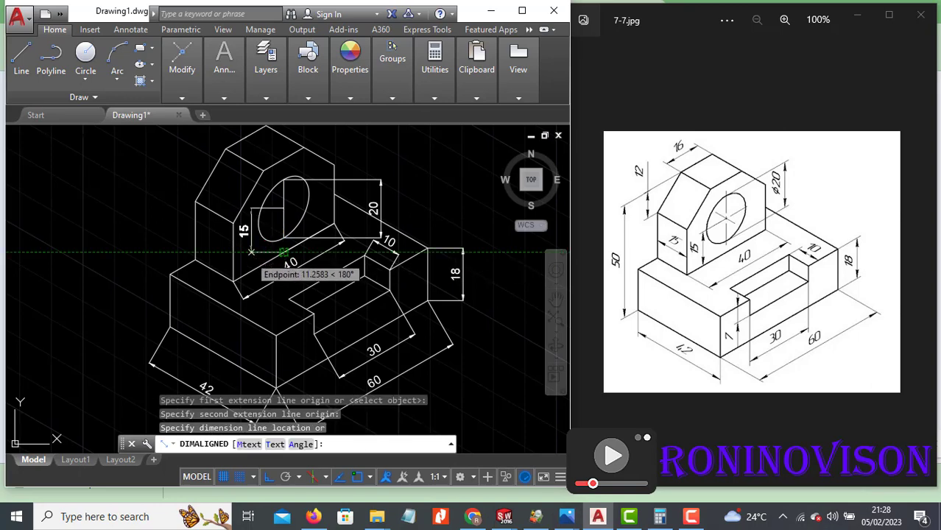
left_click(252, 252)
Dimension the upright block's thickness along the bottom edge of its end face.
key("Return")
left_click(233, 283)
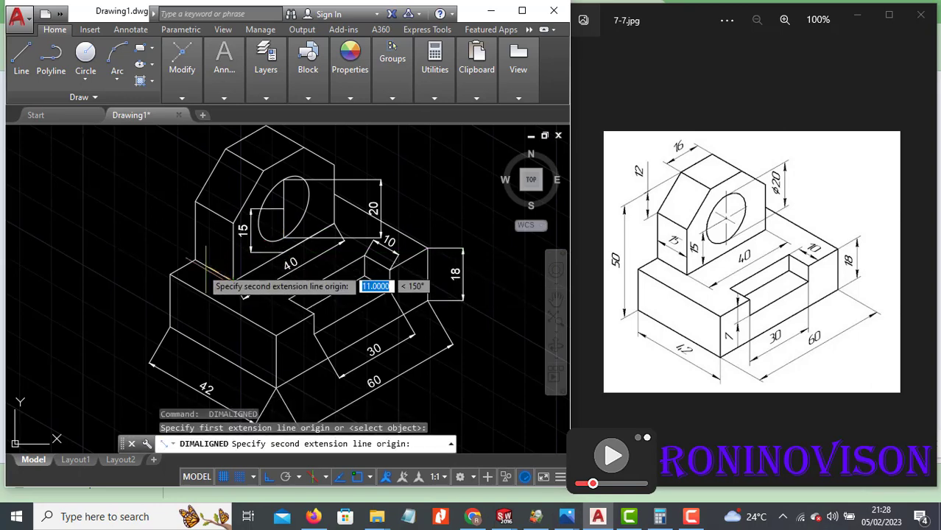
left_click(196, 262)
left_click(215, 251)
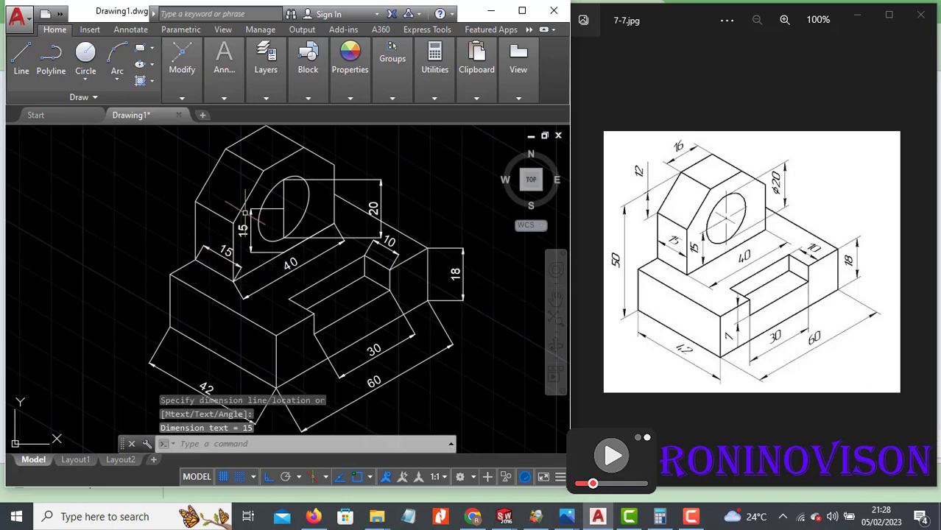
Add an aligned dimension to the rear edge of the upright block's flat top, placed outside the block.
scroll(319, 313, "down", 2)
scroll(295, 279, "up", 3)
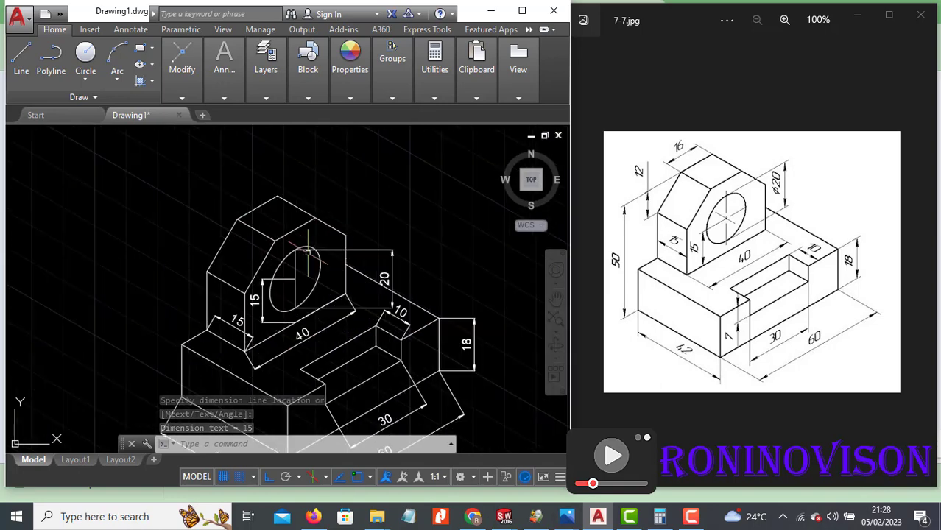
key("Return")
left_click(235, 218)
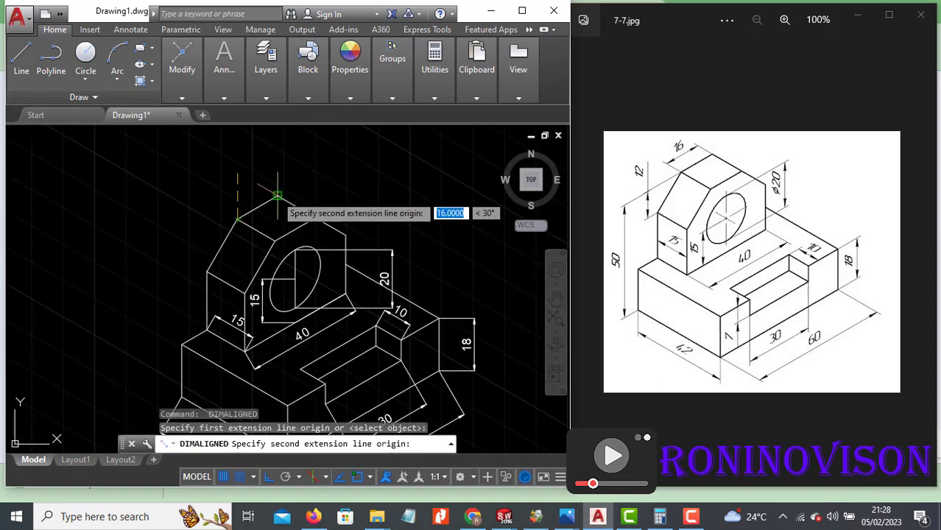
left_click(278, 197)
left_click(235, 195)
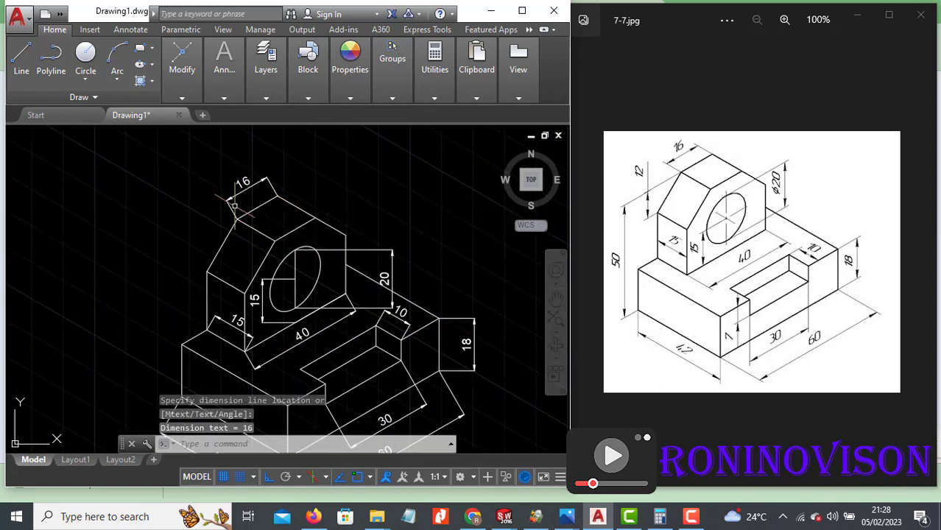
In the top isoplane, draw an extension line outward from the upper rear corner of the block's chamfer.
key("Escape")
type("l")
key("Return")
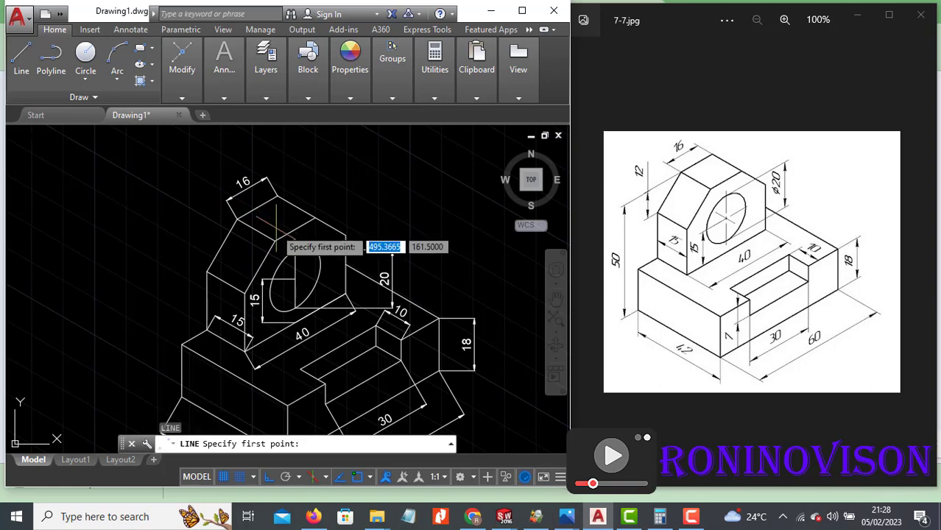
left_click(237, 218)
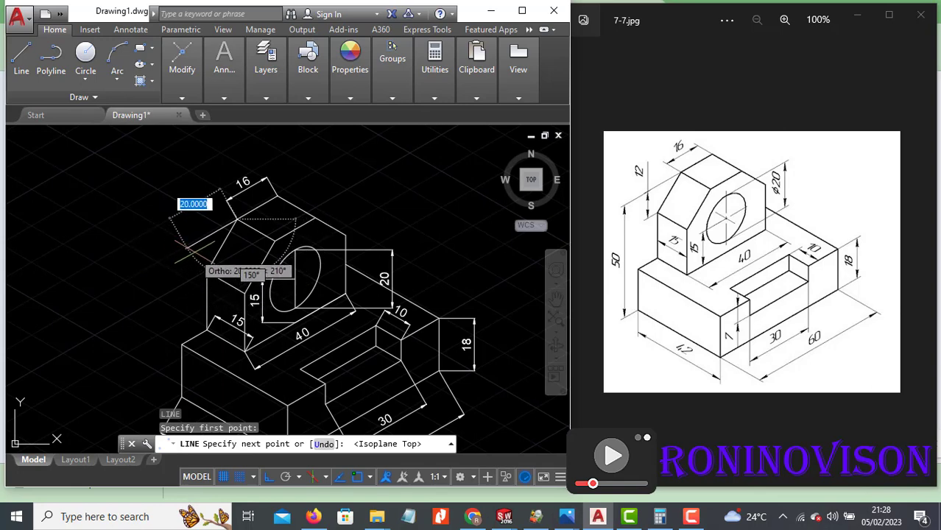
left_click(148, 262)
key("Escape")
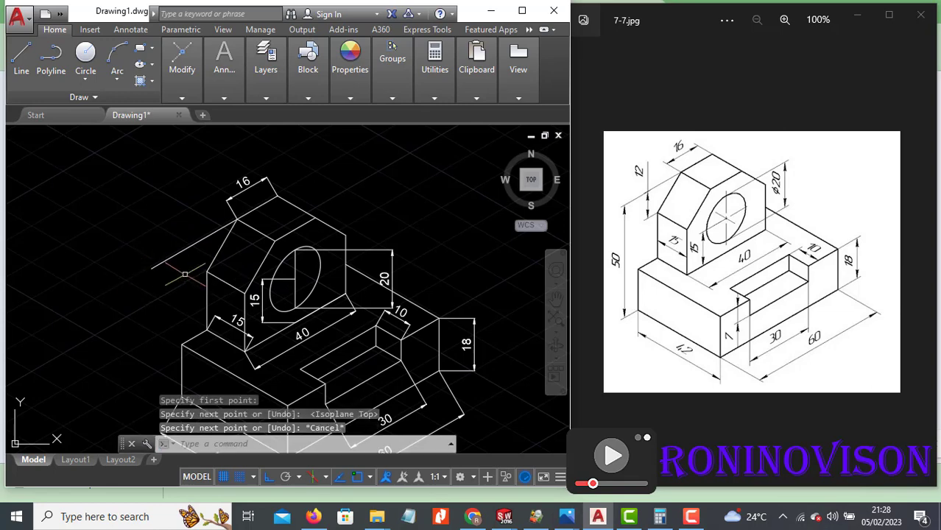
Draw a vertical extension line up from the chamfer's lower rear corner and trim the excess ends where it meets the slanted extension line.
key("space")
left_click(207, 270)
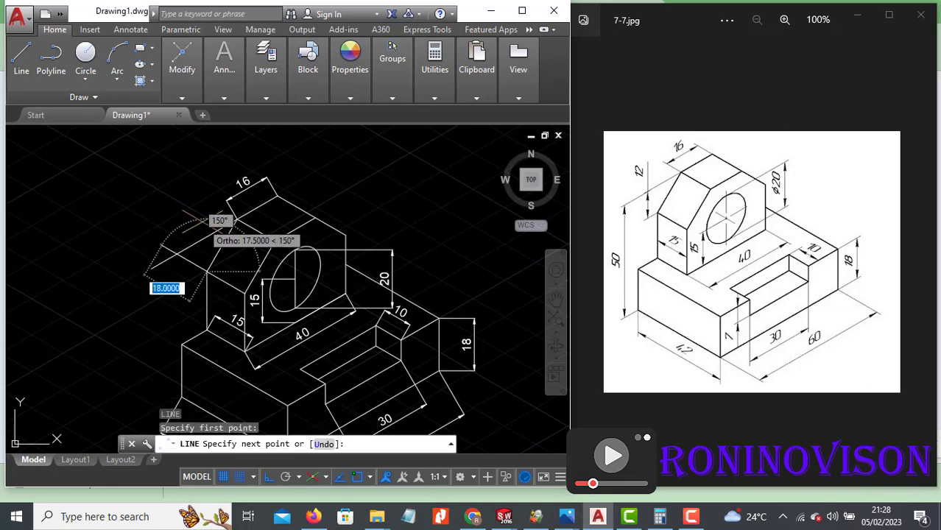
key("F5")
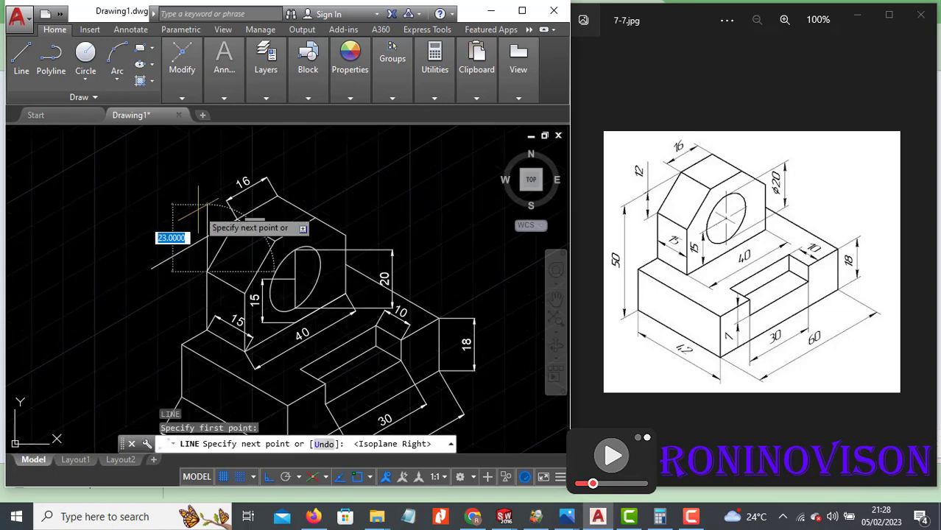
key("Escape")
type("tr")
key("space")
key("space")
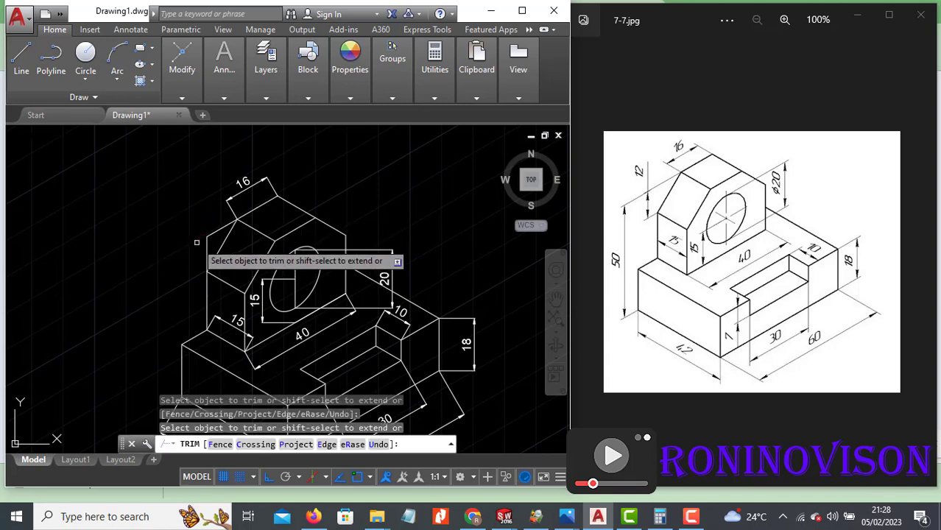
key("Escape")
Add a vertical aligned dimension for the chamfer height along the new extension line, placed outside the block.
left_click(223, 66)
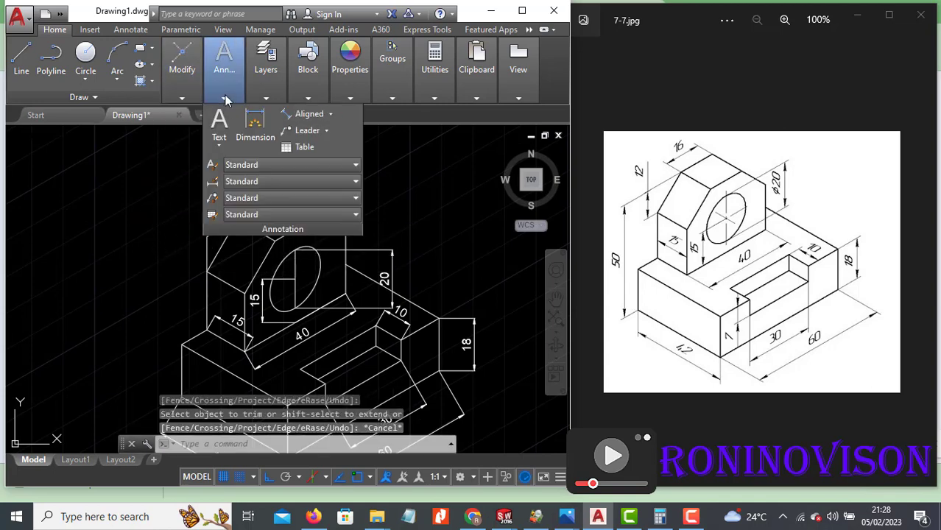
left_click(307, 114)
left_click(208, 237)
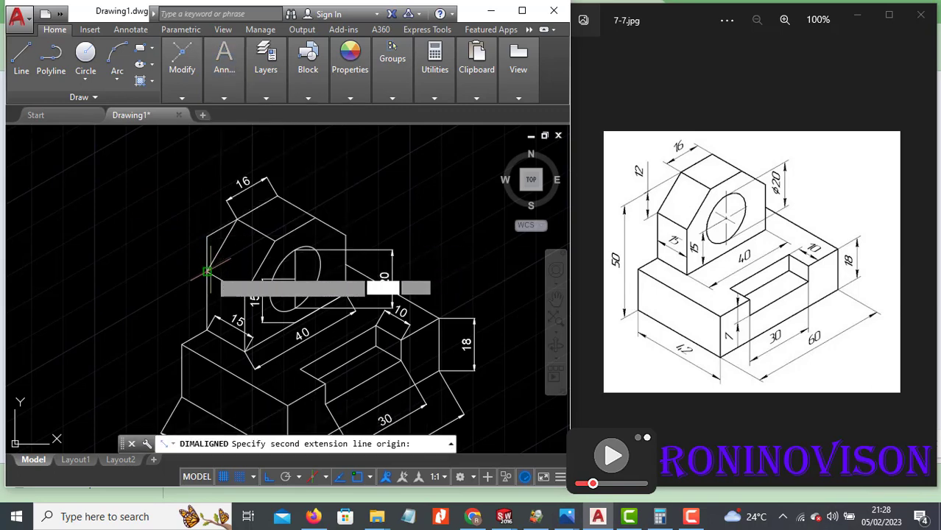
left_click(208, 272)
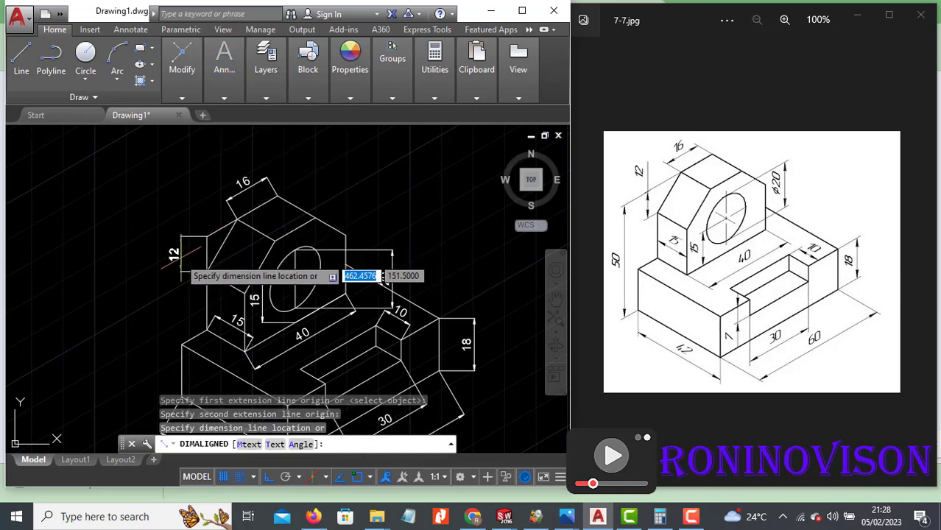
left_click(180, 257)
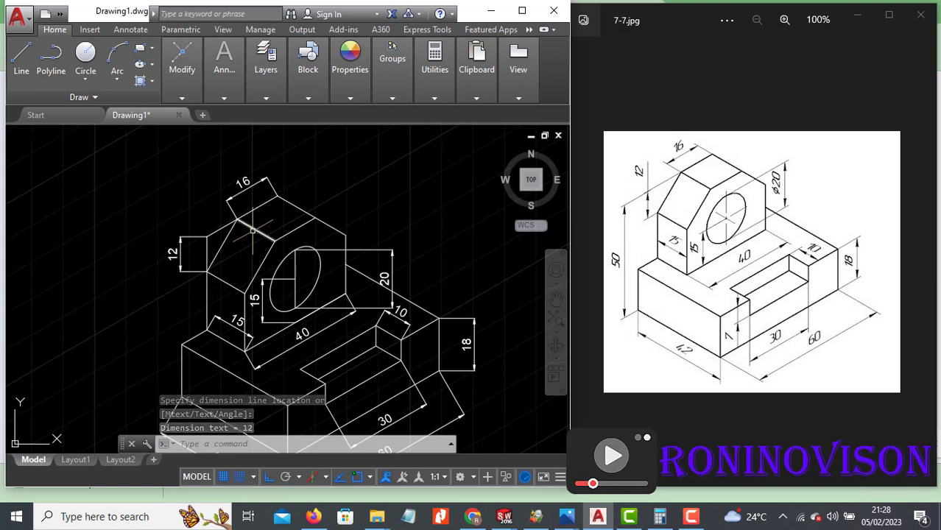
Draw a line about 35 units long at 210° from the chamfer's upper rear corner and a vertical line about 41 units up from the base's outer top corner.
scroll(229, 238, "down", 2)
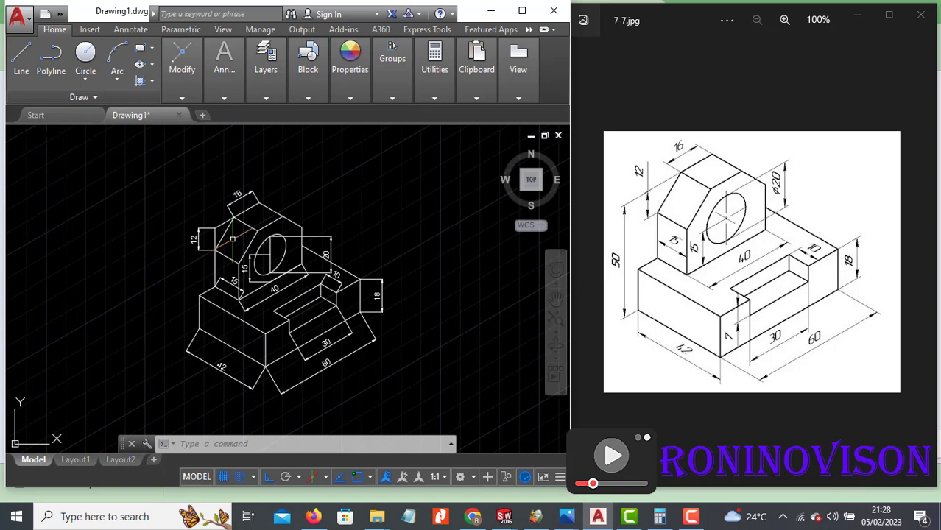
type("l")
key("Return")
left_click(232, 219)
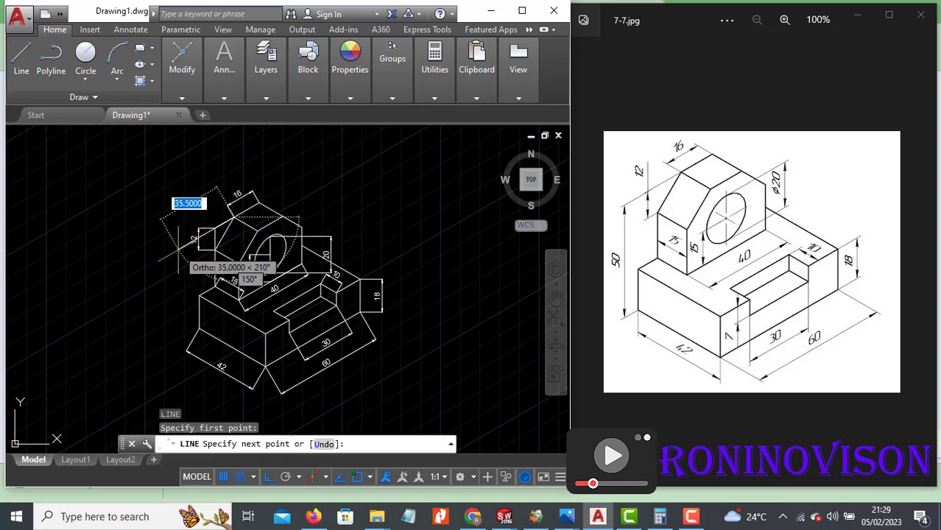
key("Escape")
key("Return")
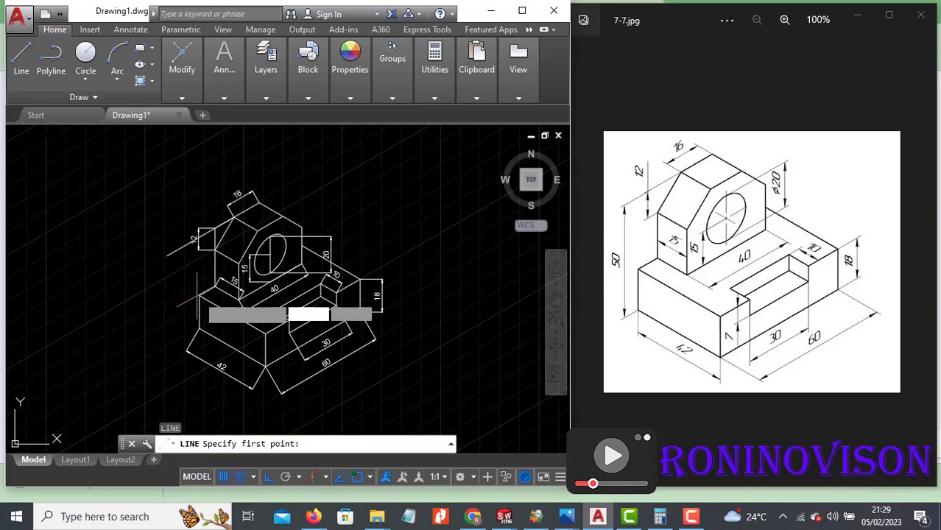
left_click(198, 292)
scroll(193, 233, "up", 2)
scroll(195, 237, "up", 2)
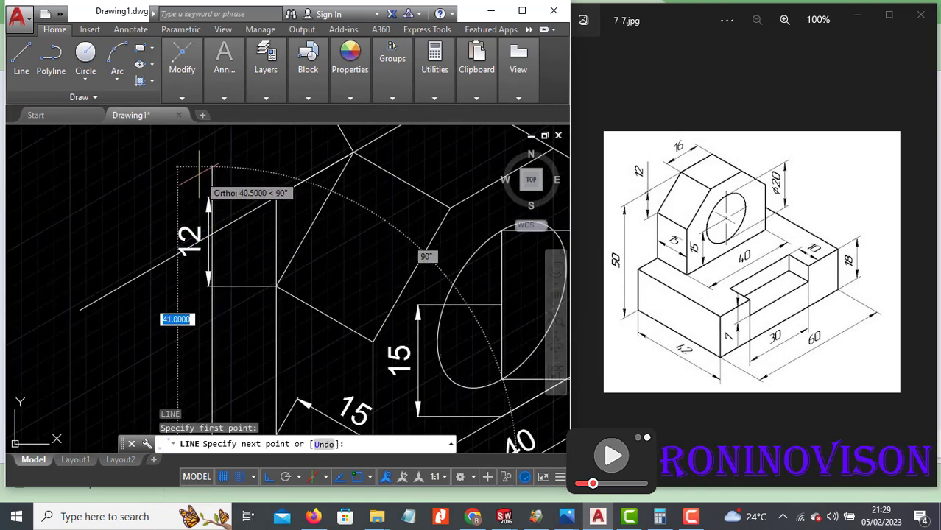
key("Escape")
Trim the excess ends of the slanted and vertical extension lines beyond their intersection.
type("t")
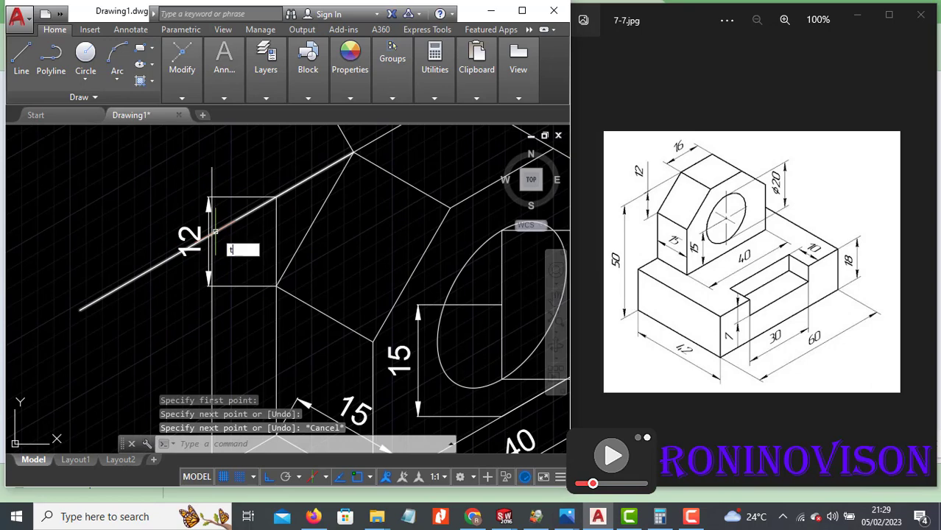
type("r")
key("Return")
key("Return")
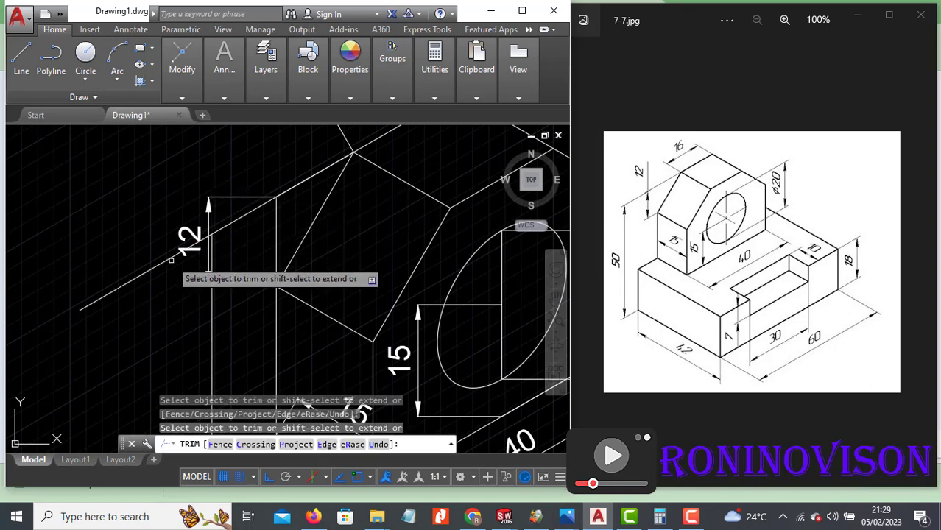
left_click(170, 257)
key("Escape")
Add an aligned dimension for the overall height from the extension lines' intersection to the base's bottom corner, placed outside the part.
left_click(234, 99)
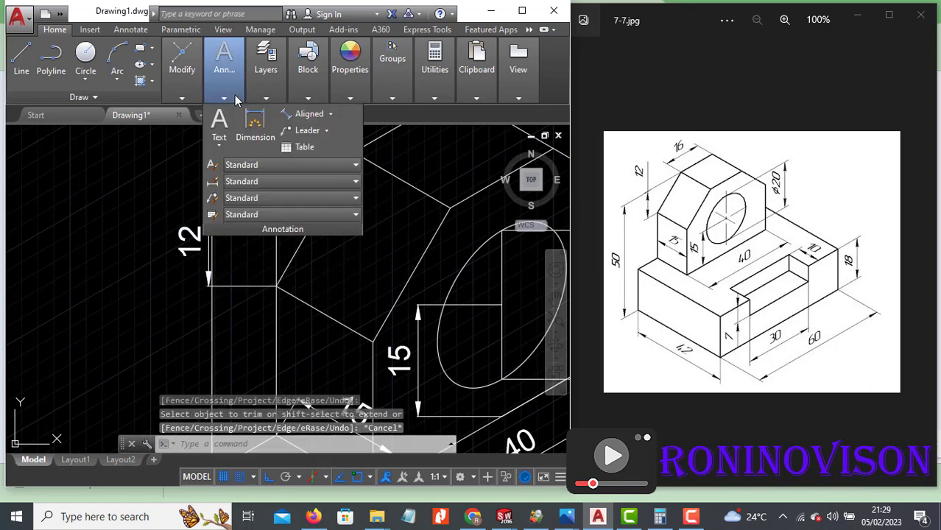
left_click(294, 114)
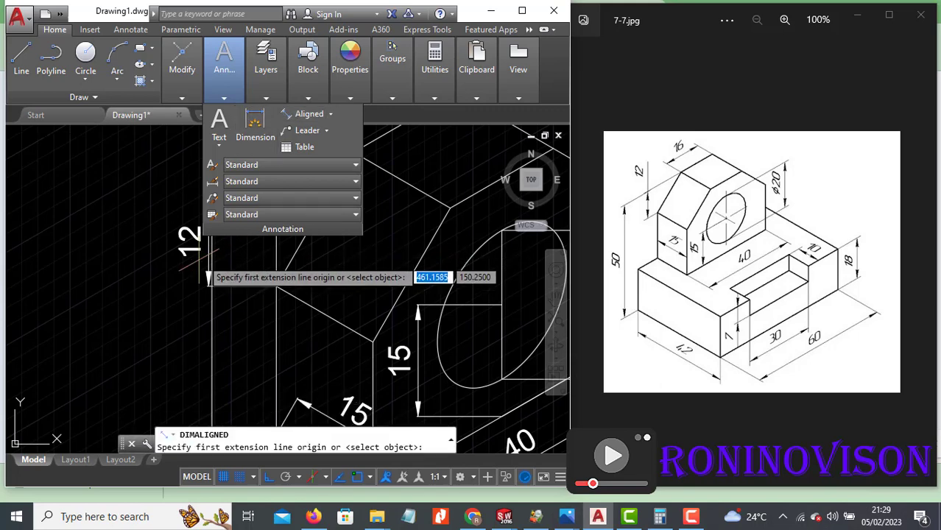
left_click(210, 240)
scroll(219, 194, "down", 5)
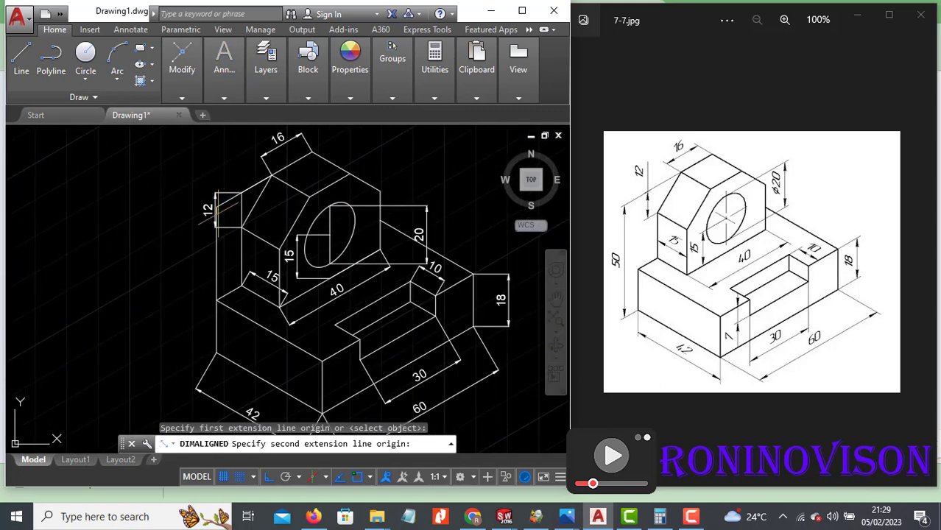
left_click(216, 353)
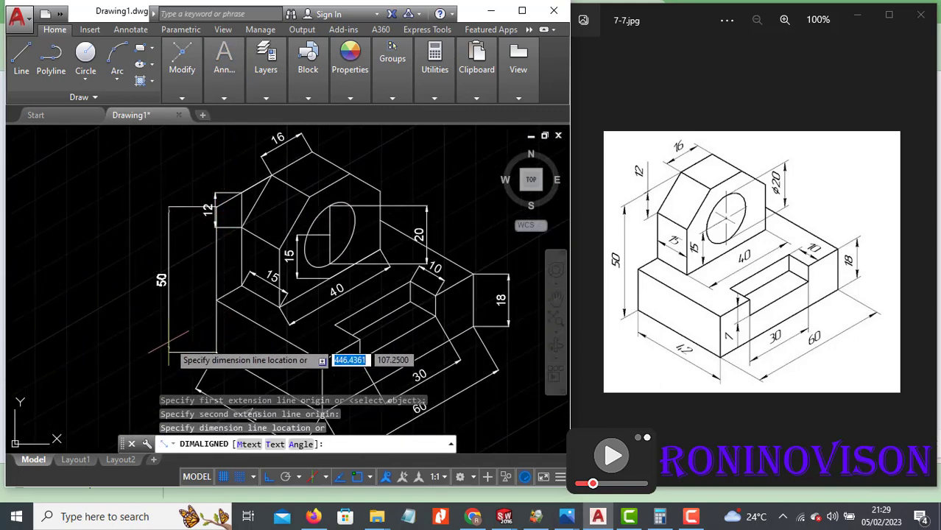
left_click(169, 339)
Oblique the base's 60 length dimension with DIMEDIT, taking the angle from the base's vertical front corner edge.
scroll(197, 269, "down", 2)
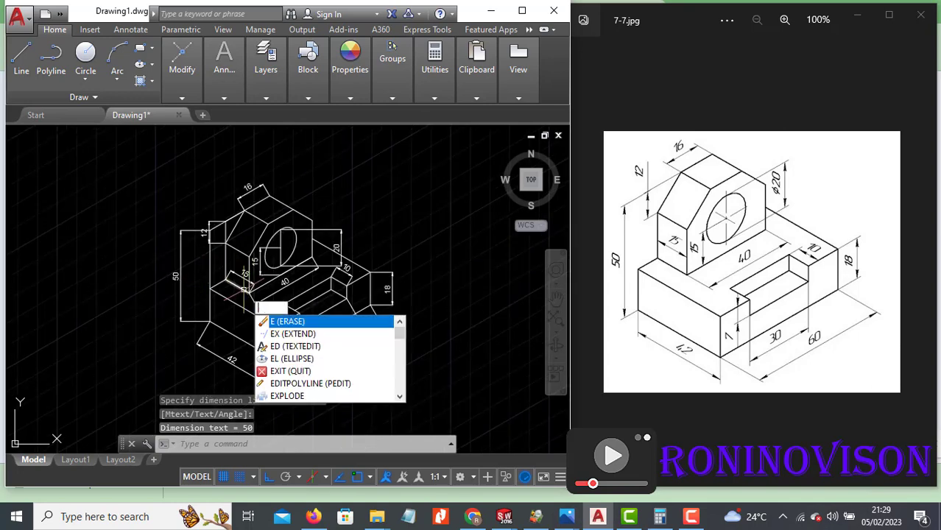
key("BackSpace")
type("d")
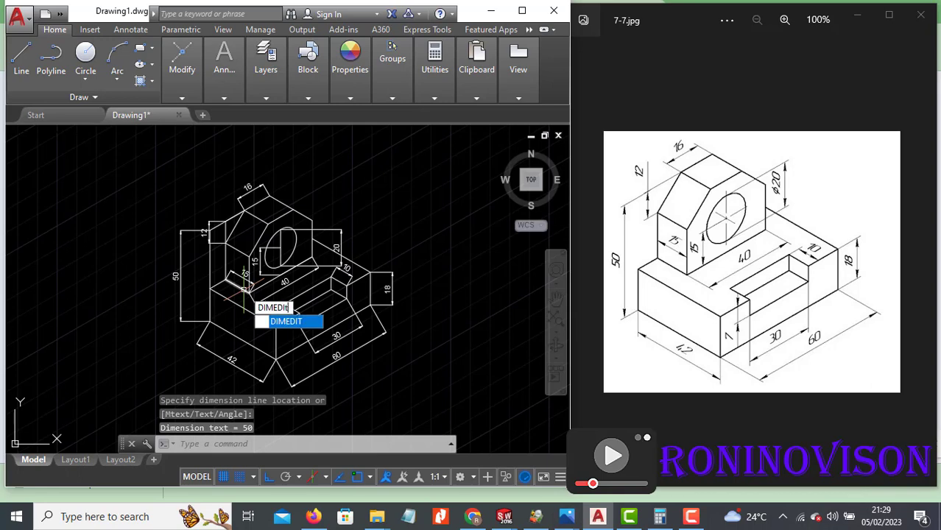
left_click(296, 321)
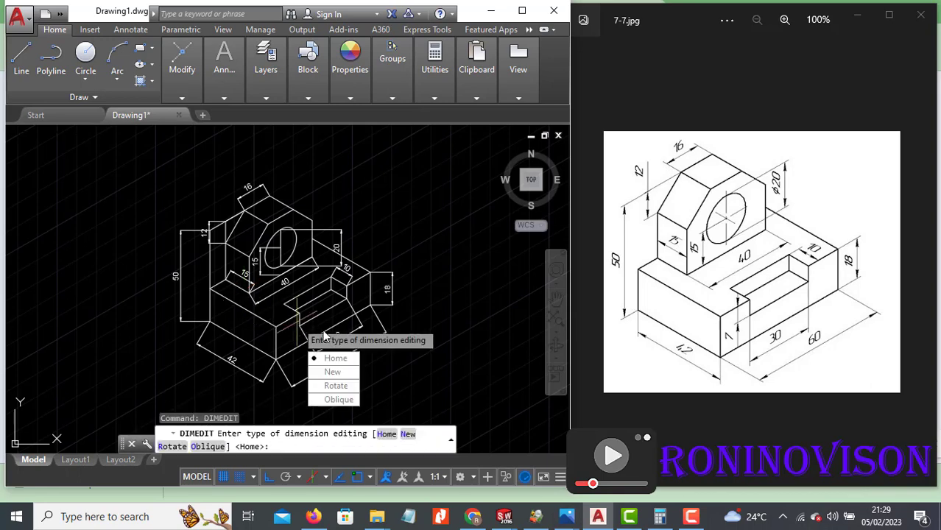
left_click(340, 399)
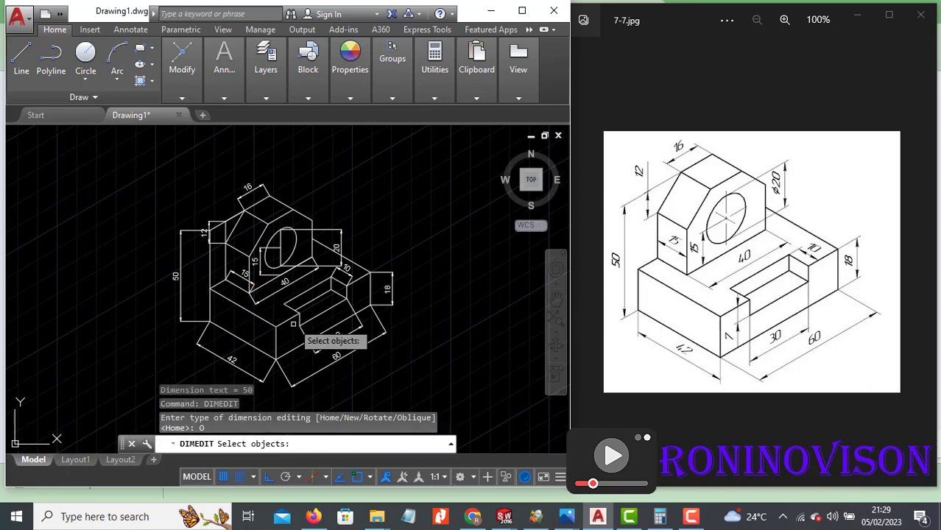
left_click(337, 356)
key("Return")
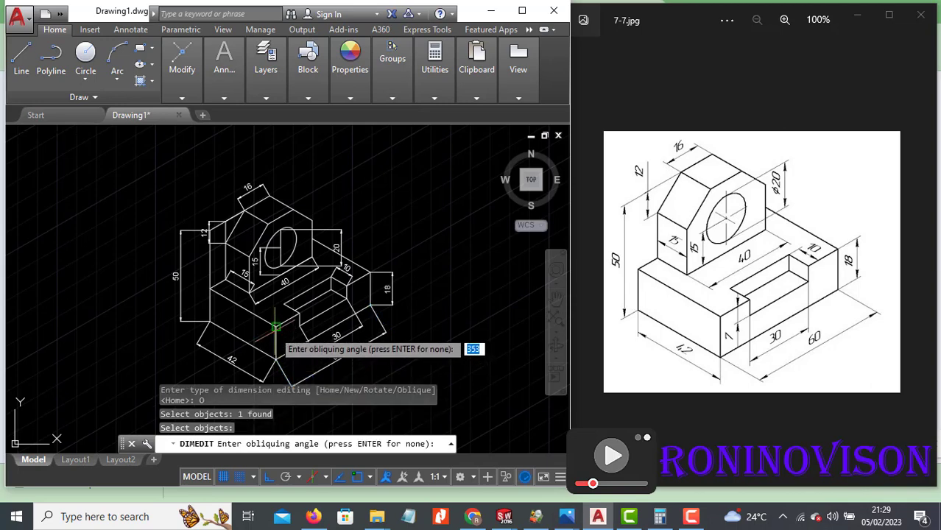
left_click(275, 360)
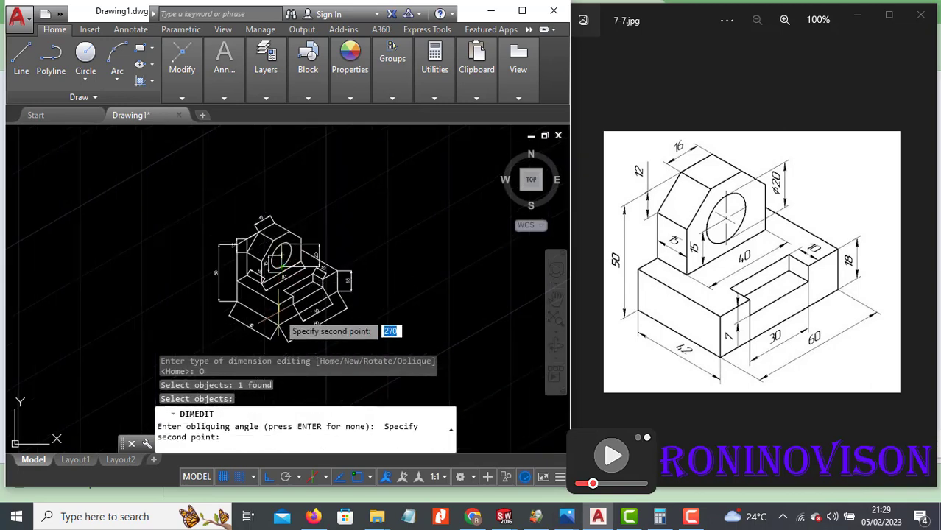
scroll(275, 344, "up", 2)
left_click(275, 344)
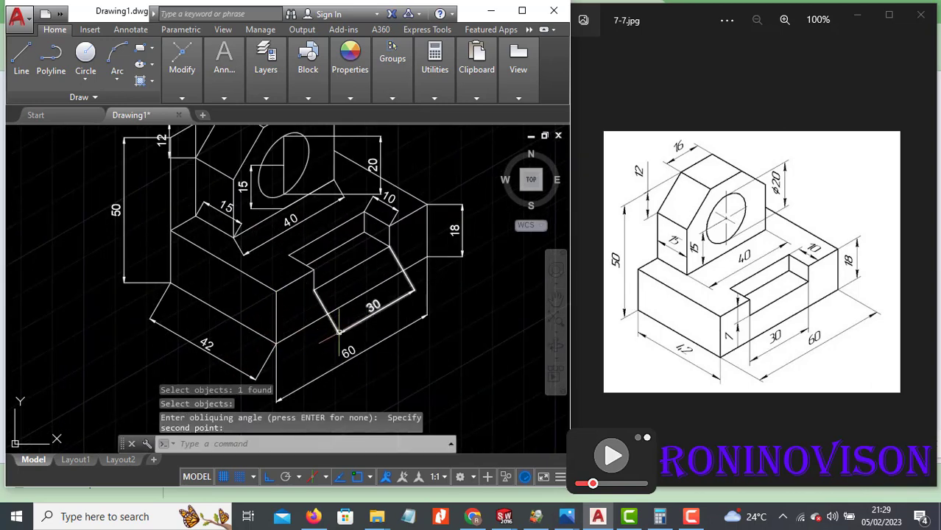
Oblique the notch's 30 length dimension to vertical, taking the angle from the notch's short vertical edge.
key("Return")
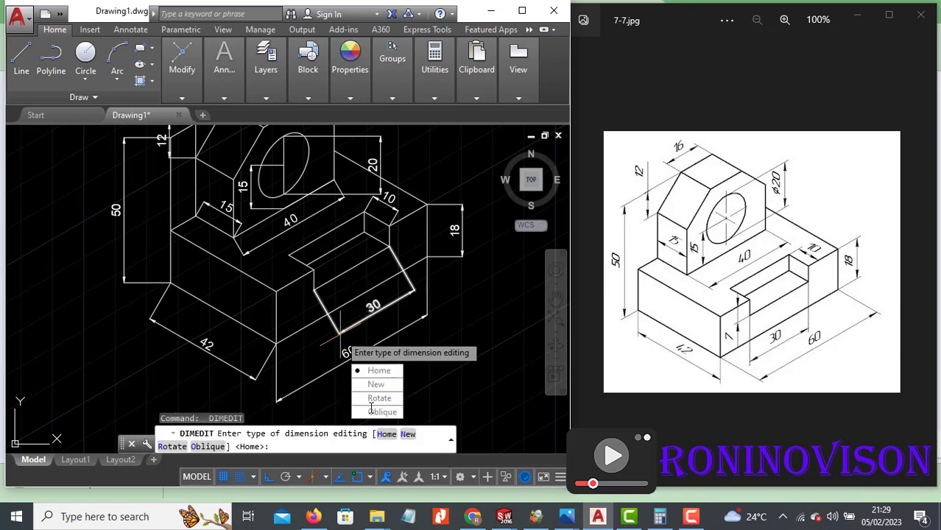
left_click(371, 410)
left_click(332, 325)
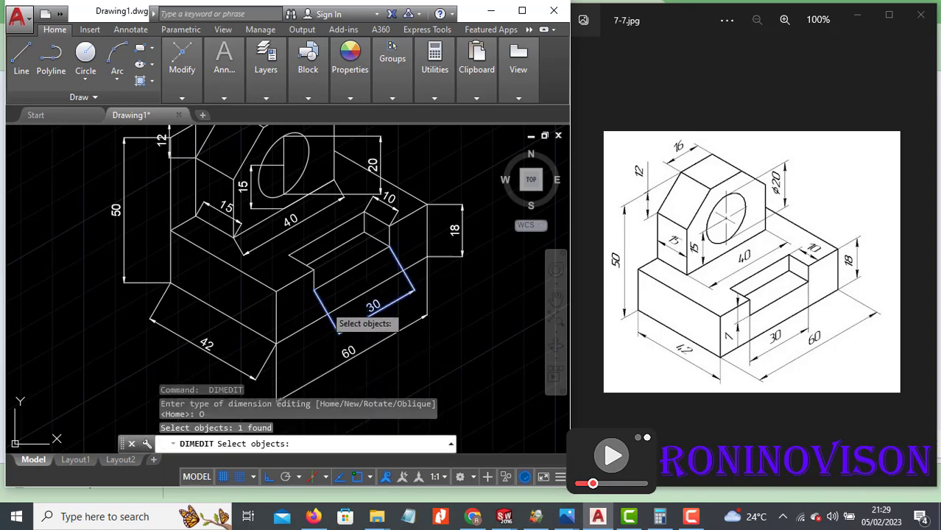
key("Return")
left_click(315, 274)
left_click(315, 289)
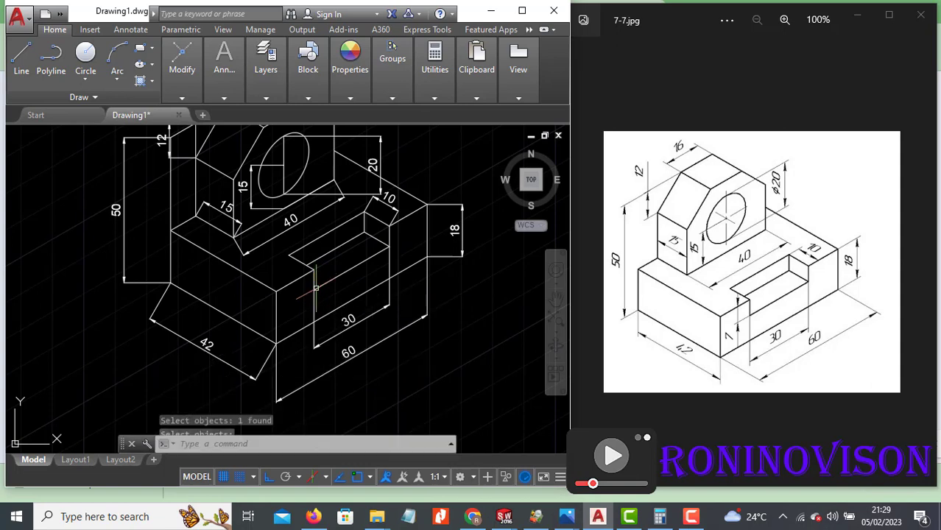
Oblique the base's 42 width dimension to vertical, using the base's front corner edge as the angle reference.
scroll(331, 264, "down", 2)
scroll(299, 321, "up", 2)
key("Return")
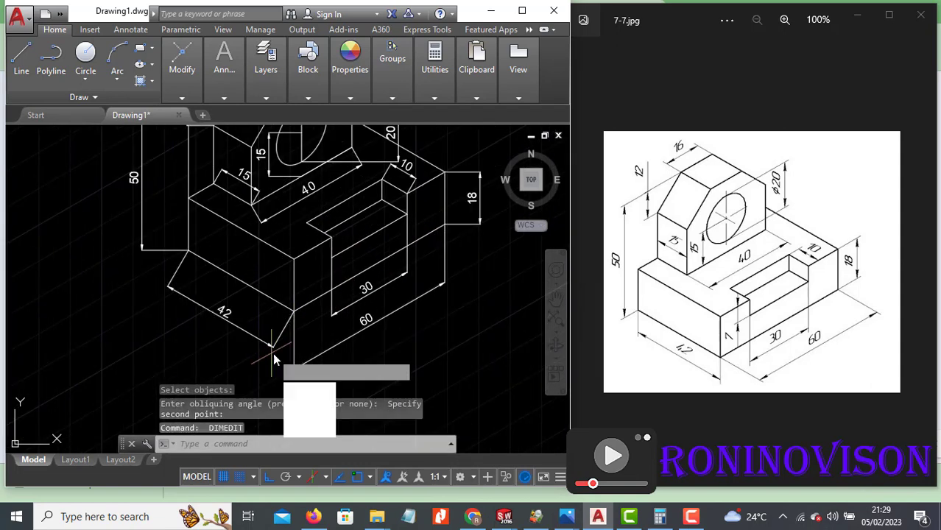
scroll(338, 315, "down", 2)
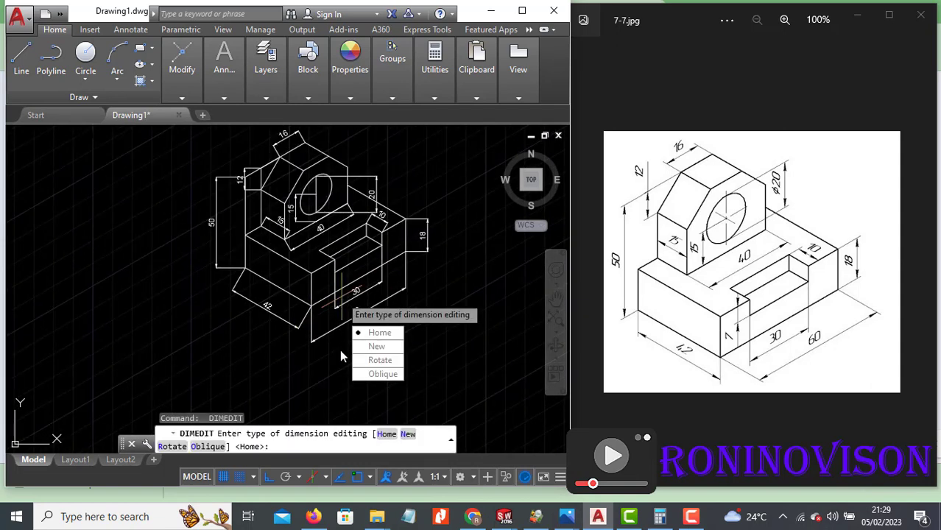
left_click(370, 375)
left_click(272, 312)
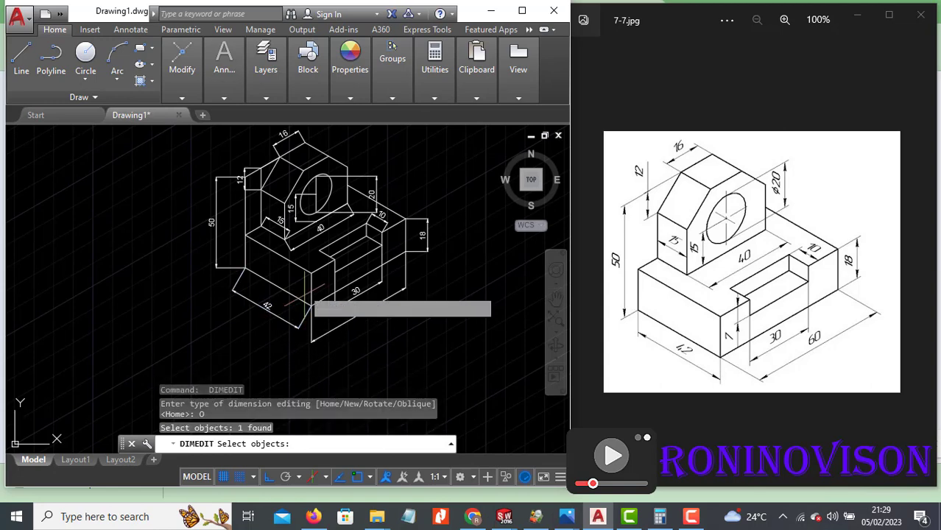
key("Return")
left_click(311, 270)
left_click(312, 305)
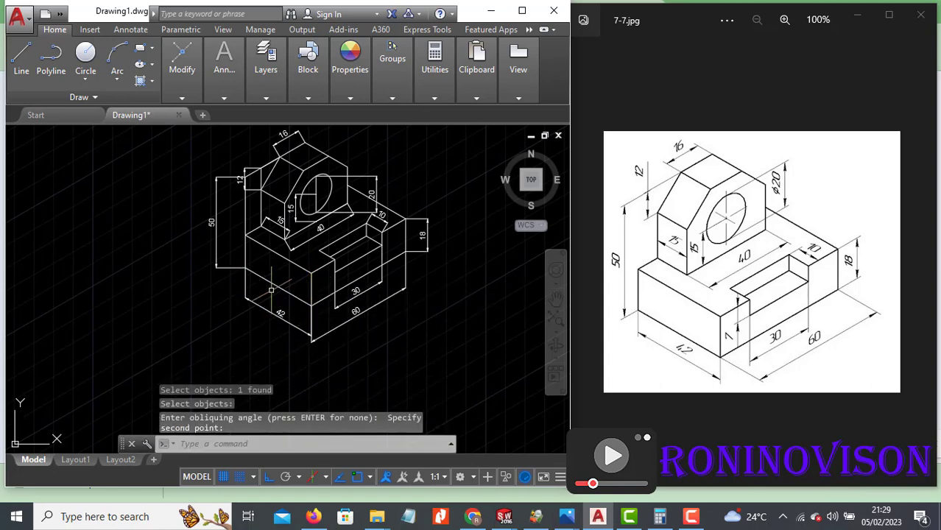
Oblique the base's 18 height dimension to 30°, picking the angle along the base's upper edge beside the notch.
scroll(424, 234, "up", 2)
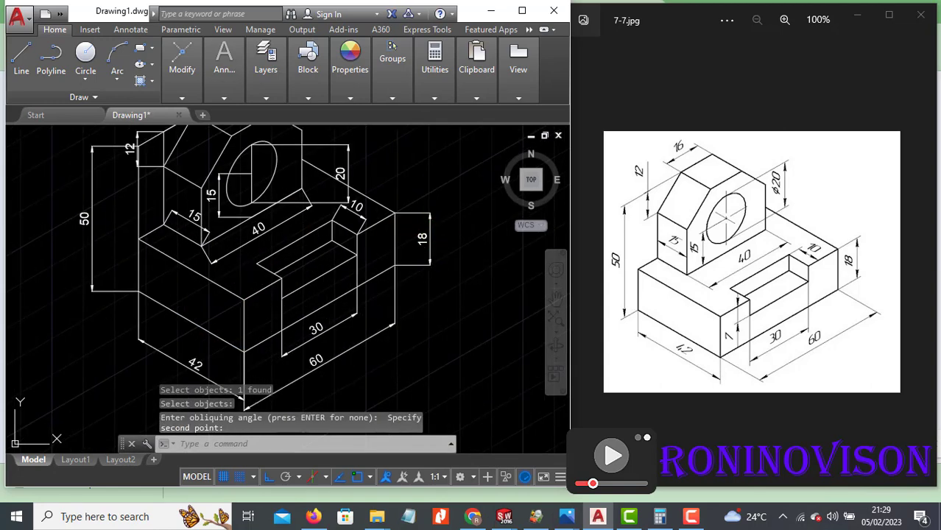
left_click(421, 237)
key("Return")
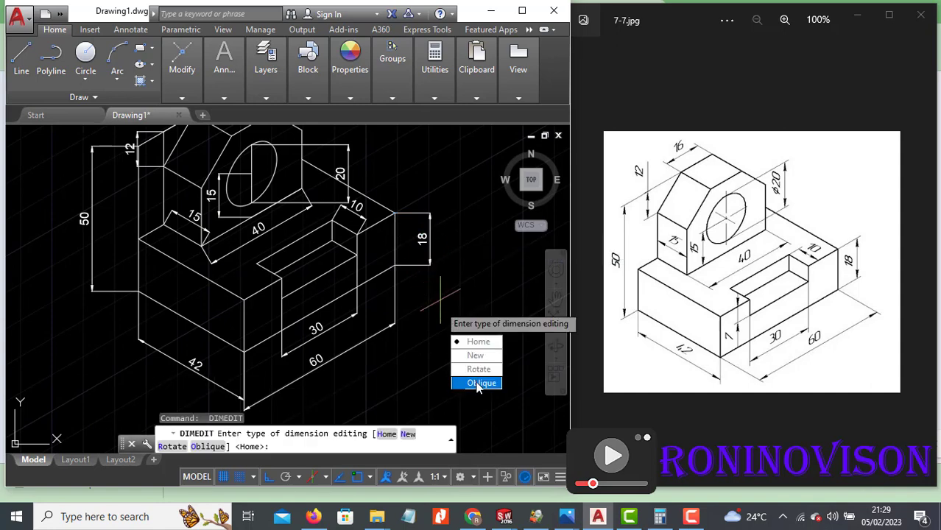
left_click(479, 383)
left_click(360, 231)
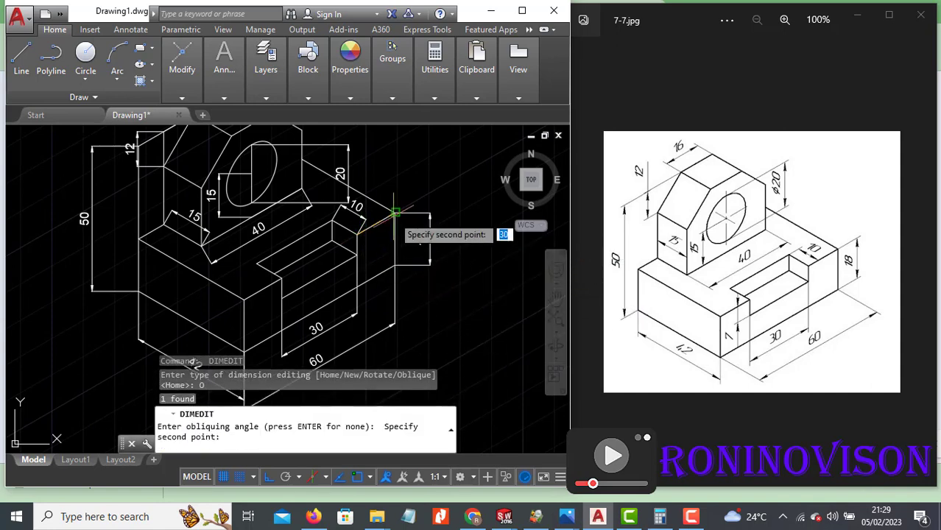
left_click(395, 212)
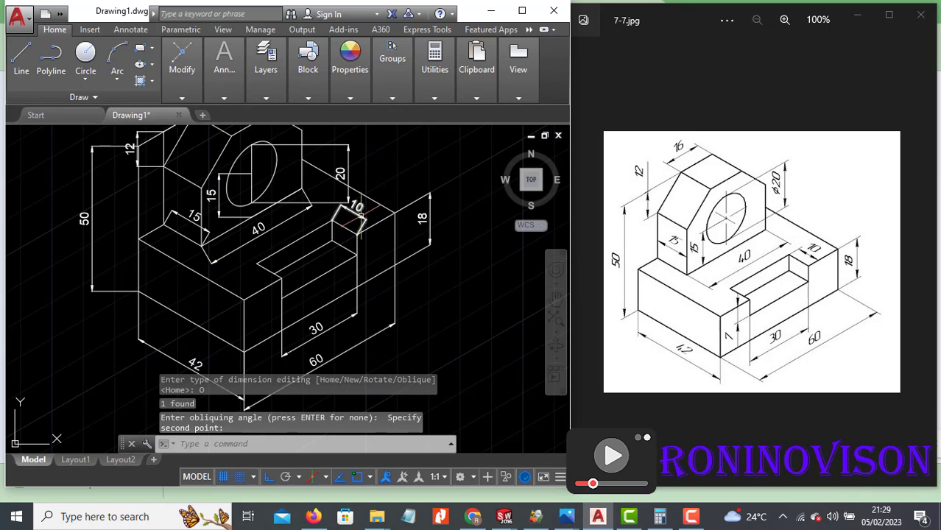
Oblique the notch's 10 offset dimension, taking the angle from the base's short upper edge beside the notch.
left_click(360, 218)
key("Return")
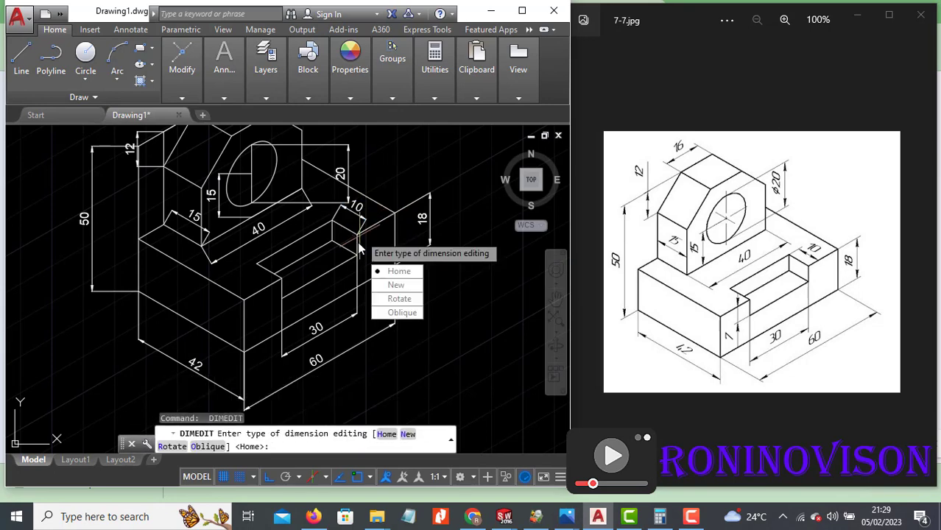
left_click(398, 312)
left_click(359, 231)
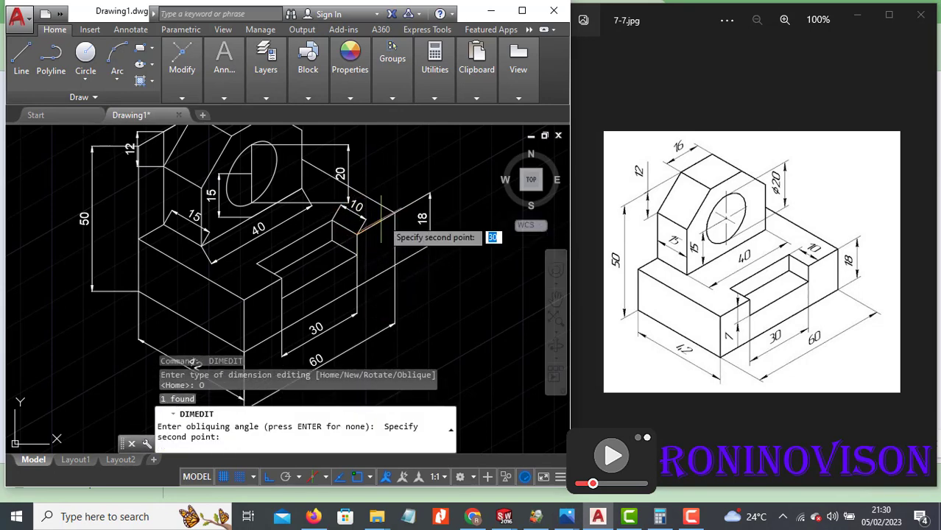
left_click(394, 212)
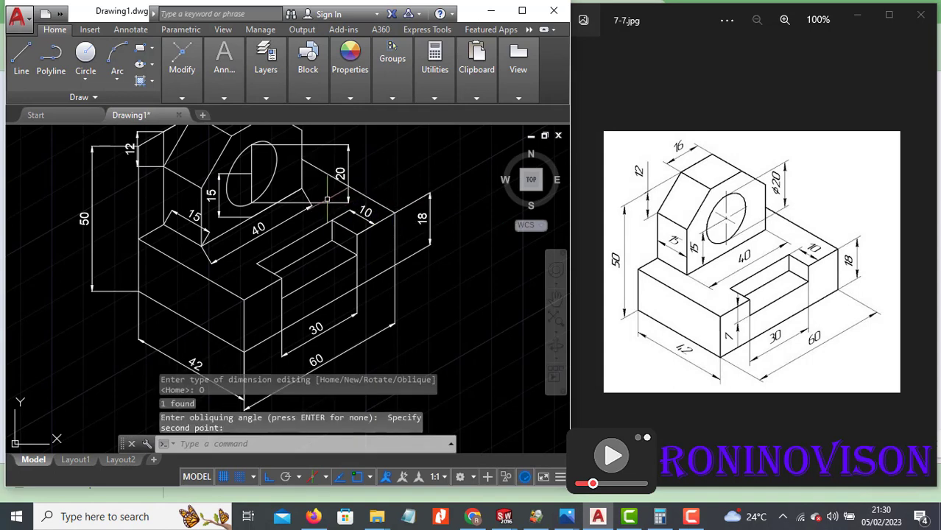
Oblique the upright's 40 length dimension to vertical, taking the angle from the upright's vertical corner edge.
left_click(257, 235)
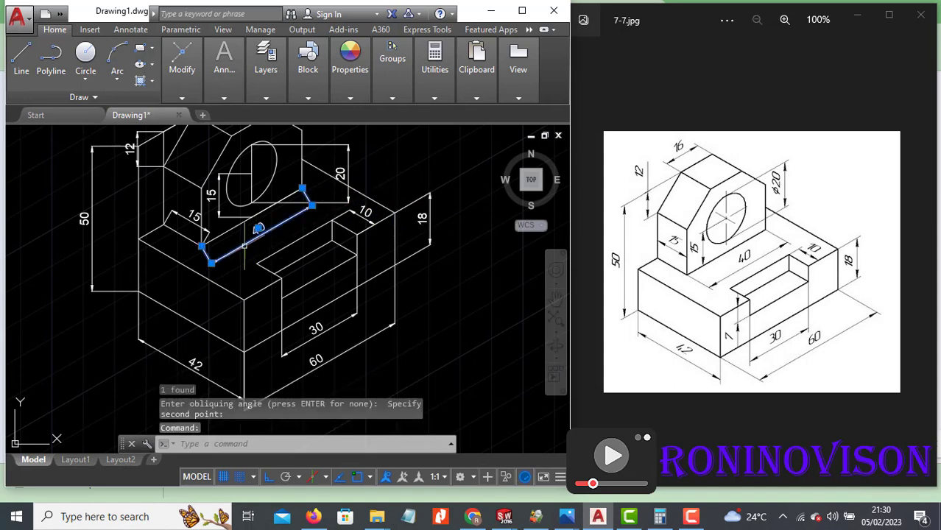
key("Return")
left_click(268, 342)
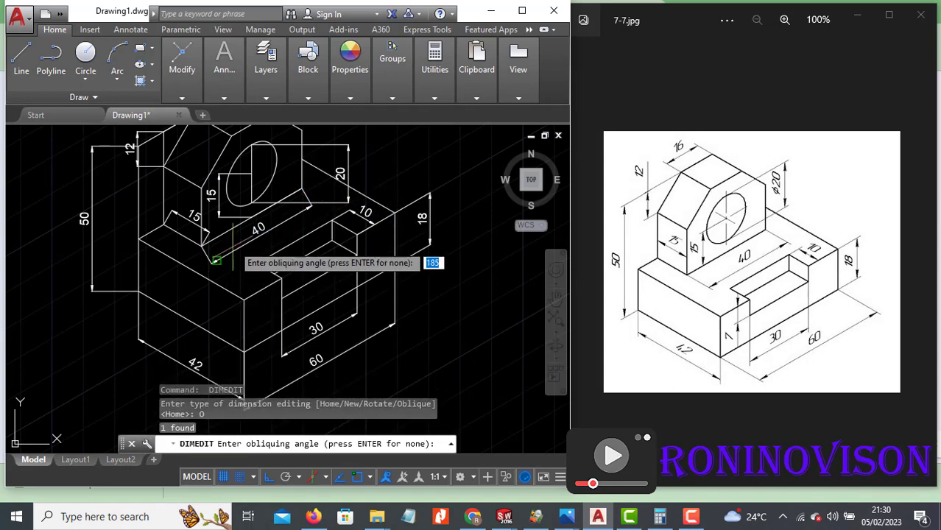
left_click(164, 167)
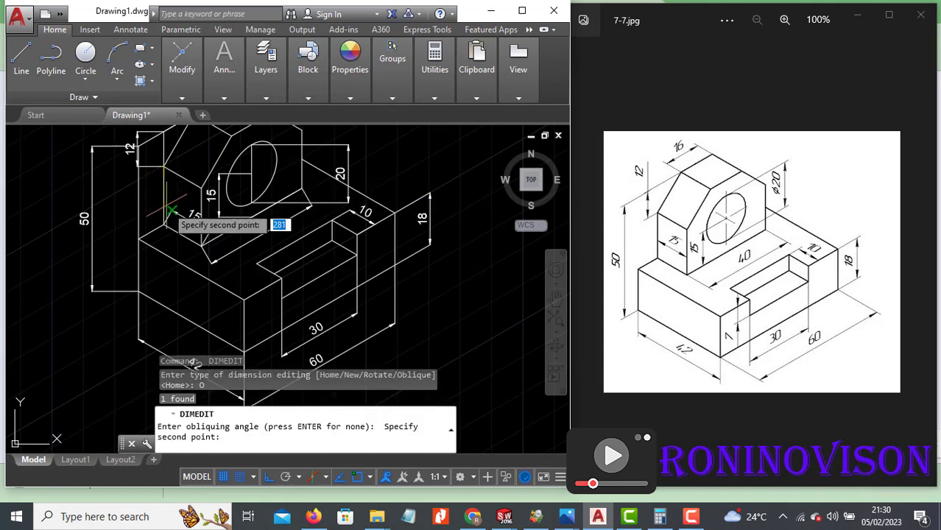
left_click(164, 223)
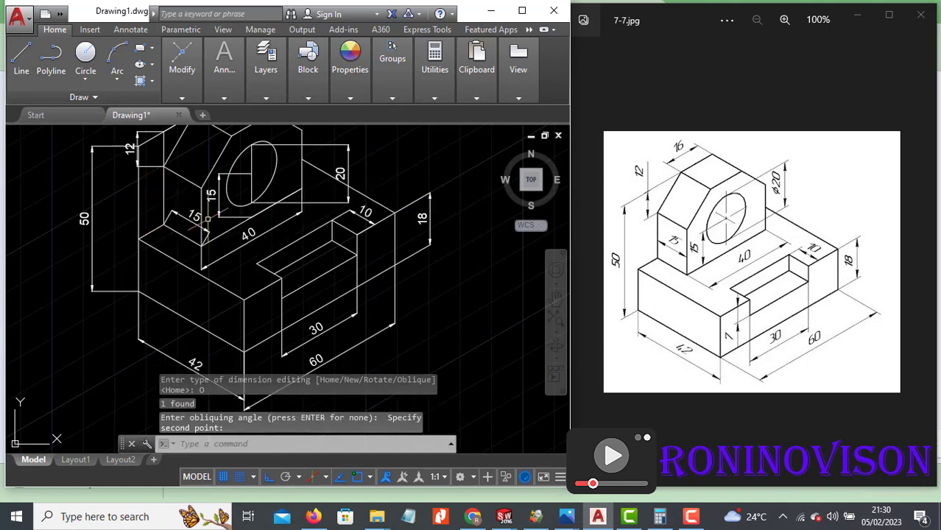
Oblique the upright's 15 thickness dimension, taking the angle along the lower edge of the upright's holed face.
scroll(207, 220, "up", 4)
left_click(175, 222)
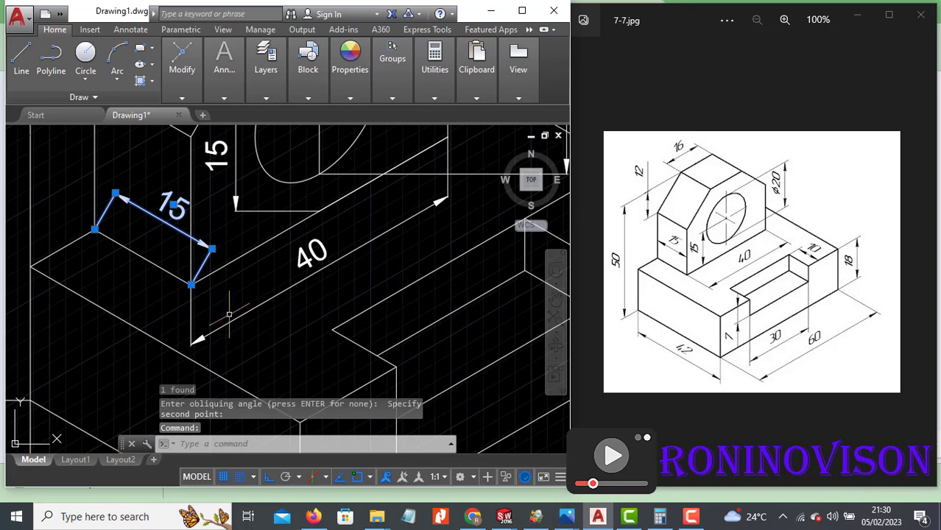
key("Return")
left_click(279, 409)
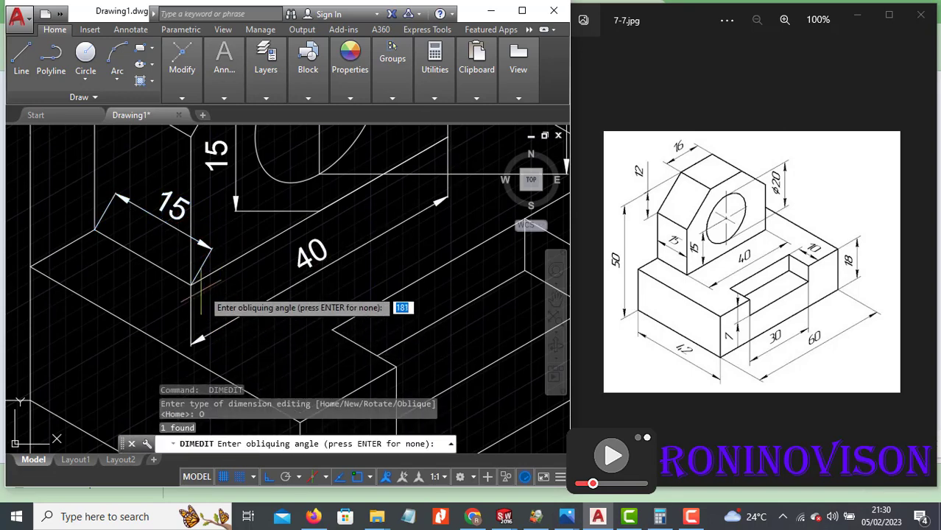
left_click(190, 285)
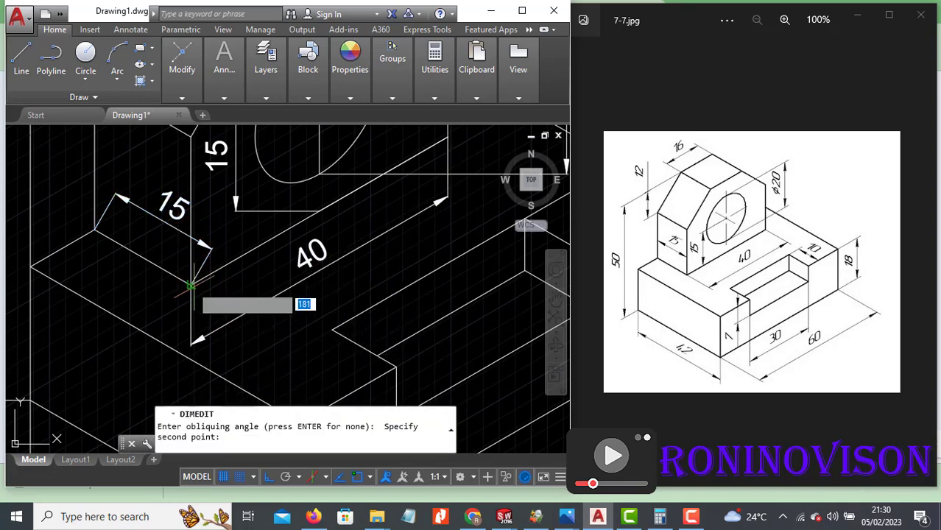
left_click(447, 136)
Oblique the overall 50 height dimension, using the base's short upper edge beside the upright as the angle reference.
scroll(391, 271, "down", 3)
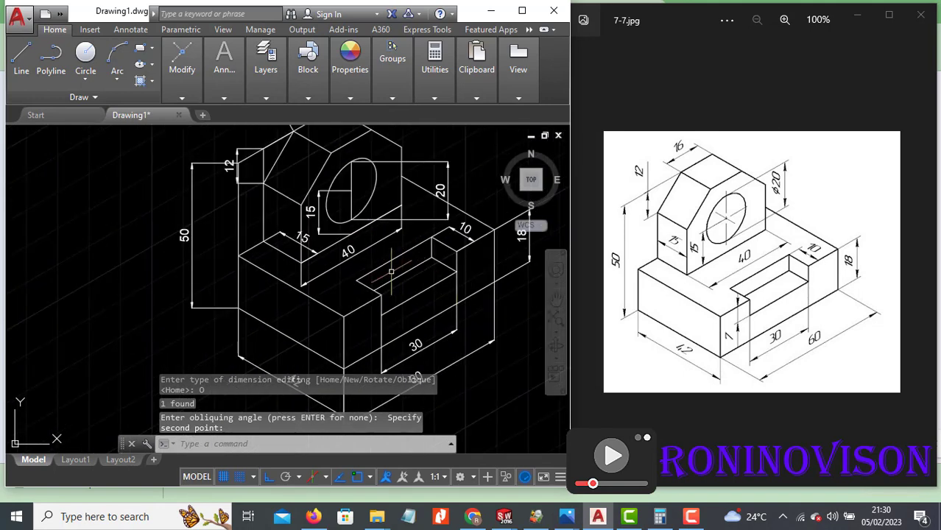
key("Return")
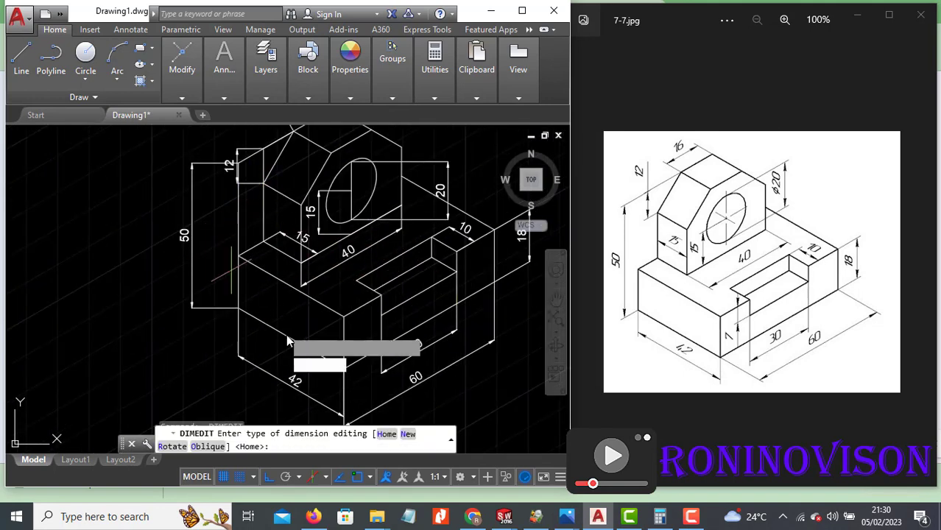
left_click(327, 411)
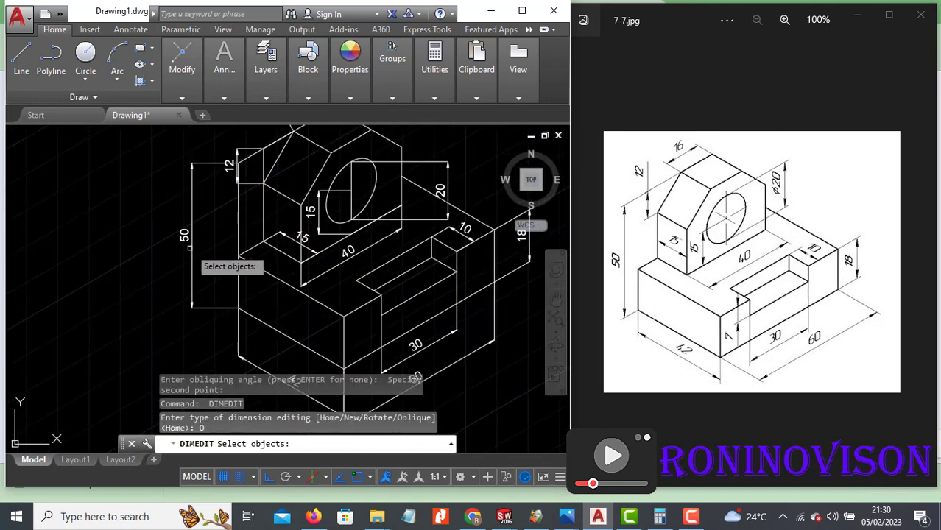
left_click(190, 248)
left_click(184, 233)
key("Return")
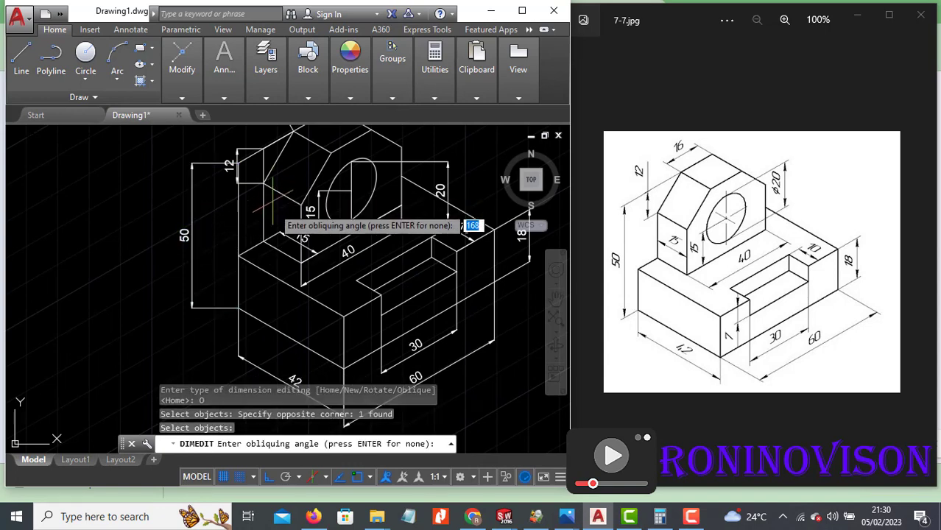
left_click(274, 232)
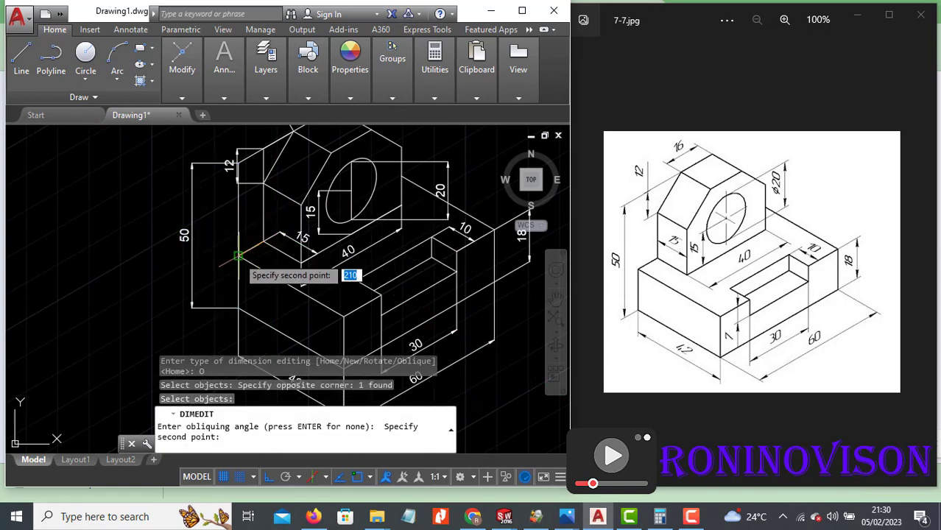
left_click(238, 256)
Oblique the chamfer's 12 height dimension, picking the angle along the base's short upper edge beside the upright.
key("Return")
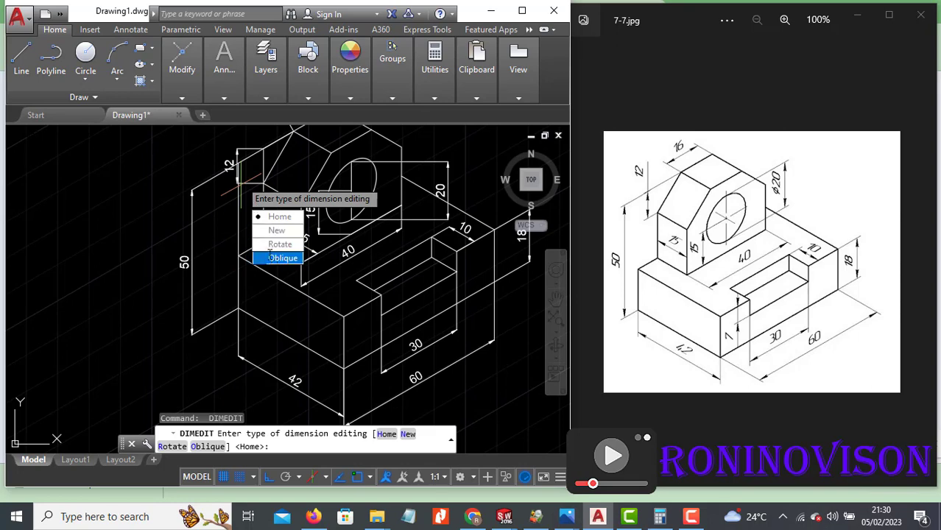
left_click(277, 257)
left_click(248, 161)
key("Return")
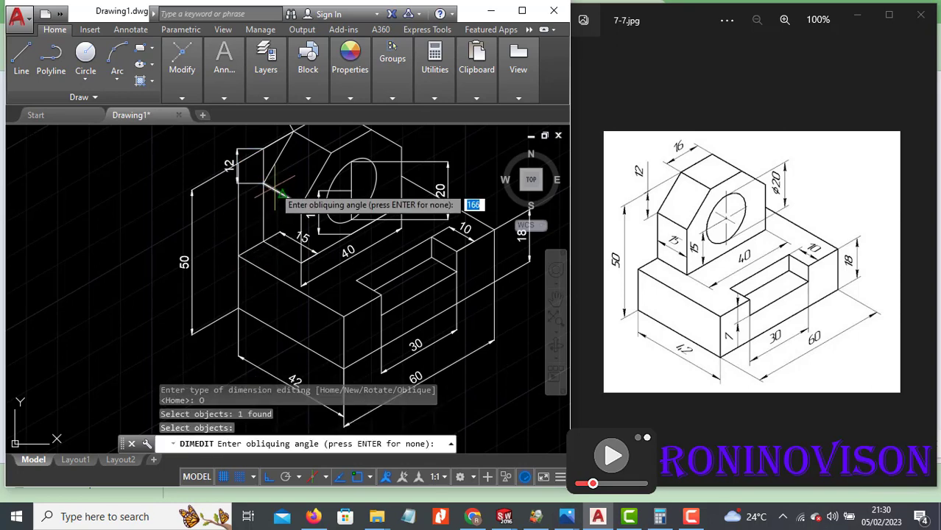
left_click(264, 243)
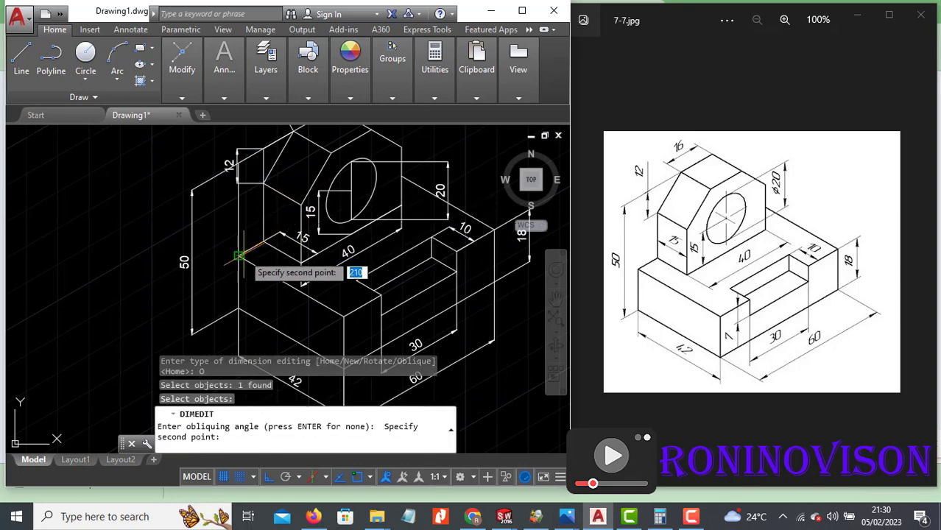
left_click(239, 255)
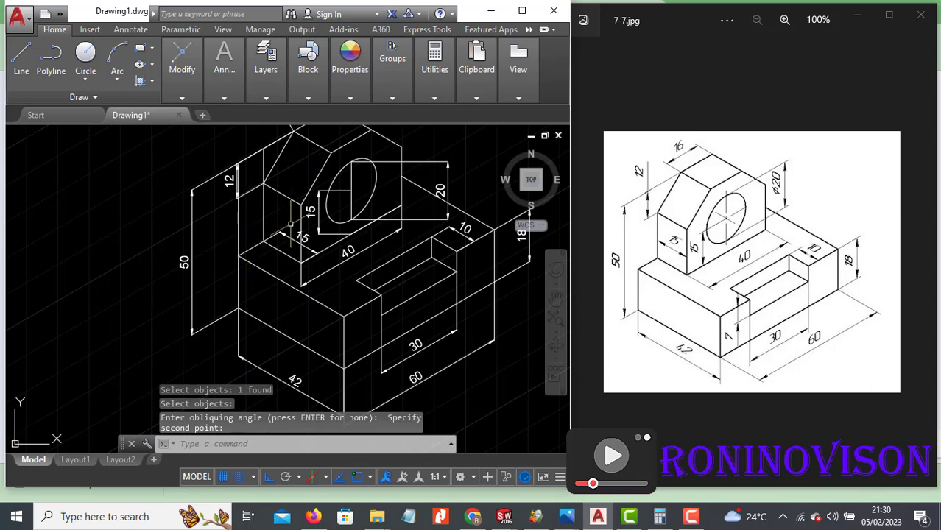
Oblique the 16 dimension above the upright, taking the angle from the thickness edge at the top of the chamfer.
scroll(292, 221, "up", 3)
scroll(293, 221, "down", 5)
scroll(295, 213, "up", 7)
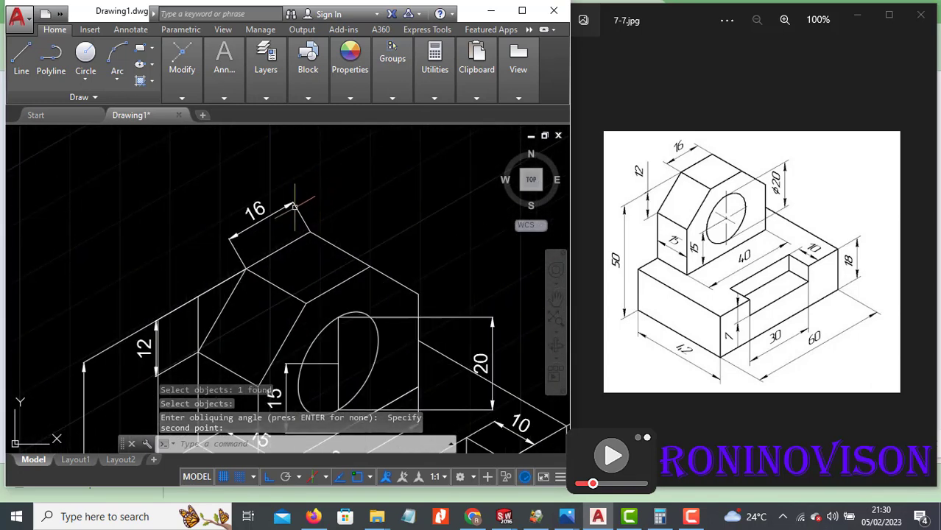
key("Return")
left_click(302, 304)
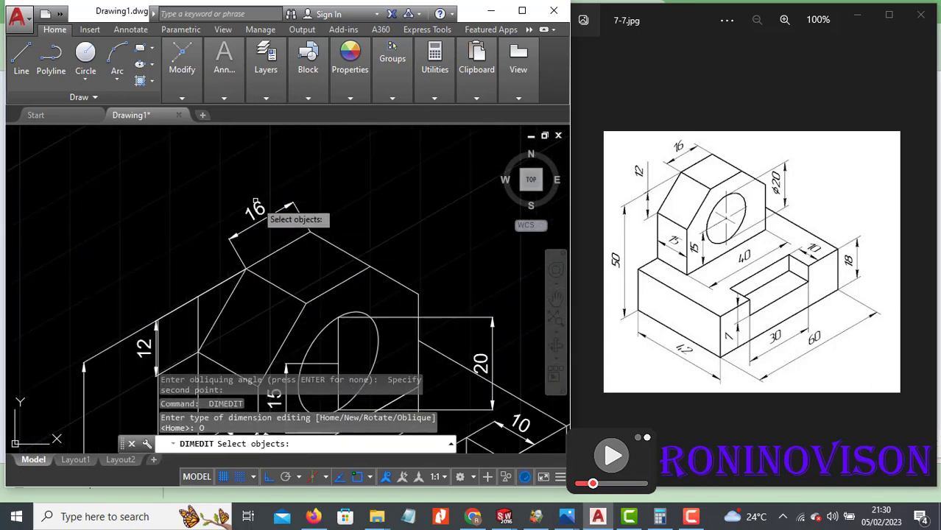
left_click(278, 210)
key("Return")
left_click(305, 302)
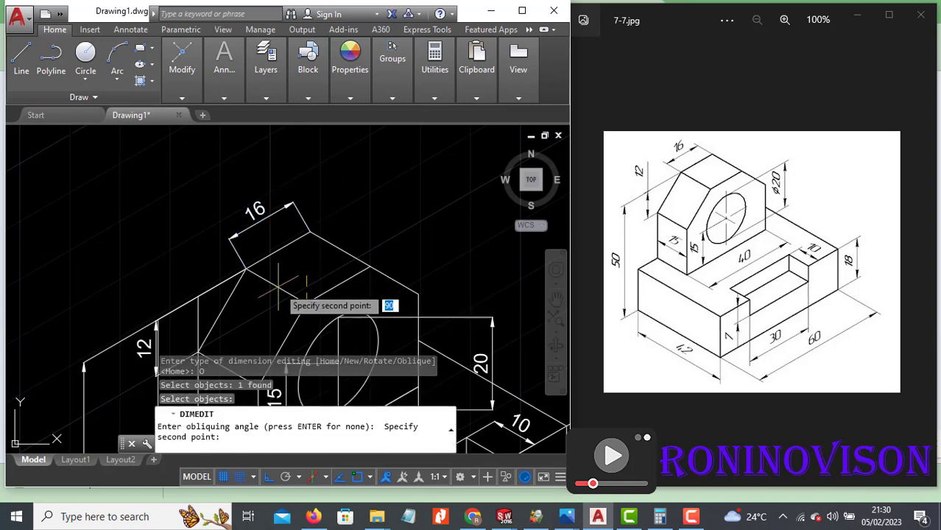
left_click(248, 271)
Oblique the 15 dimension for the hole's centre height, using the lower edge of the upright's holed face as the angle reference.
key("Return")
scroll(370, 207, "down", 2)
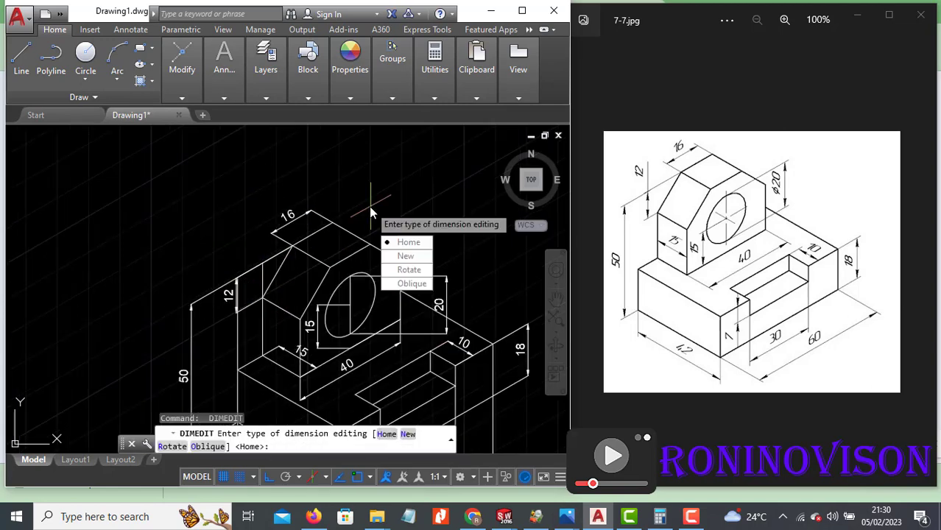
left_click(411, 284)
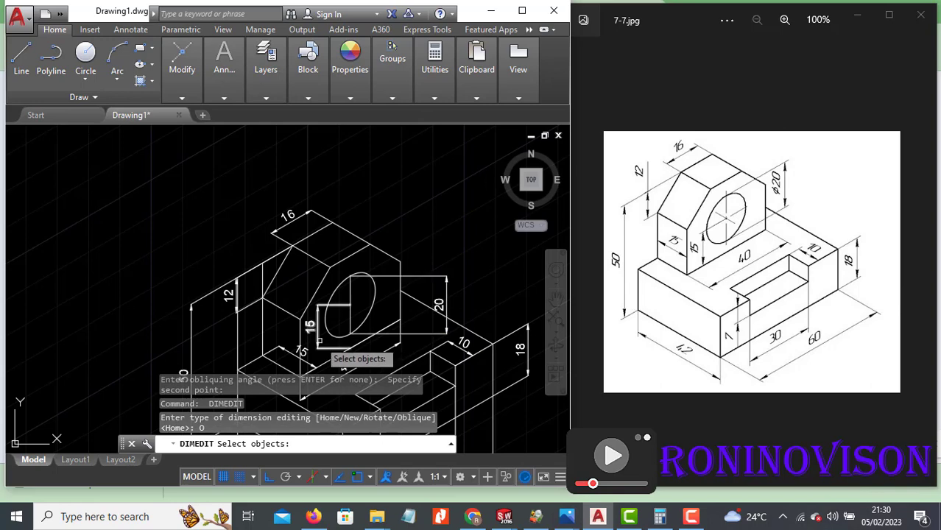
left_click(336, 332)
key("Return")
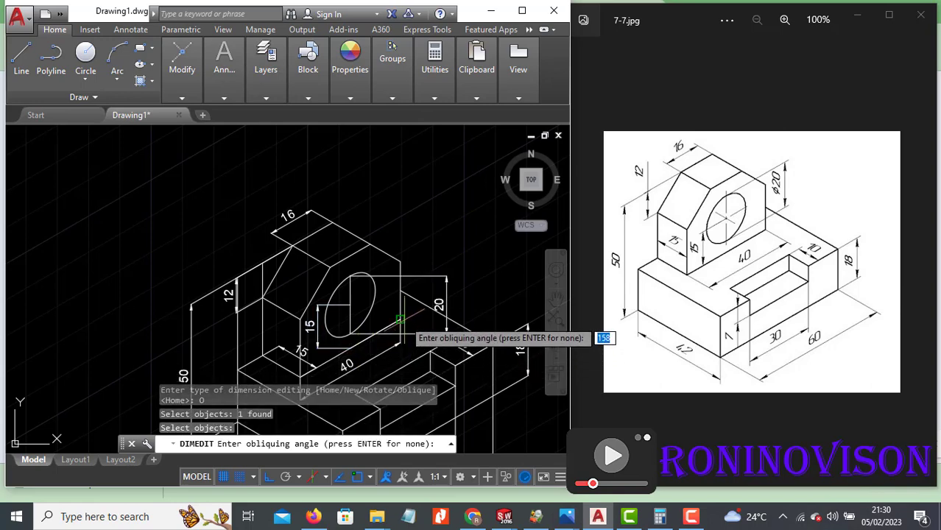
left_click(399, 322)
scroll(350, 243, "up", 1)
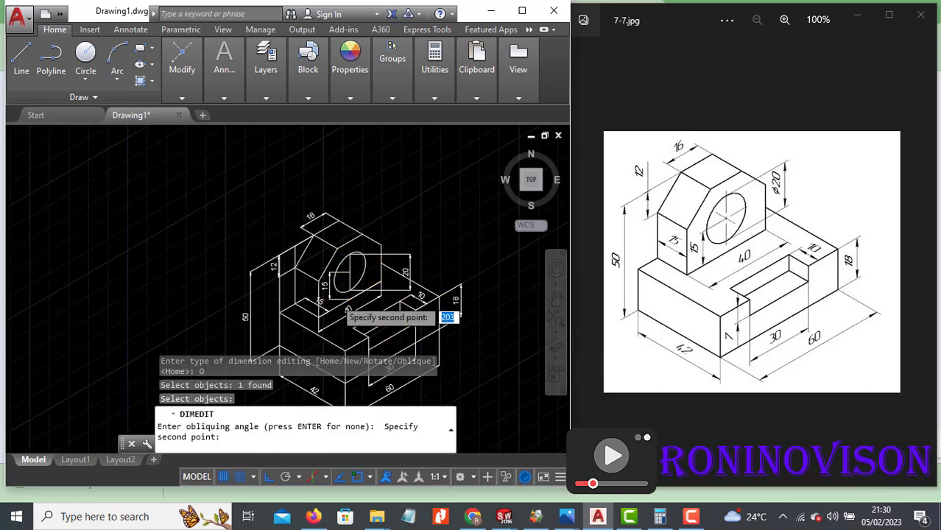
scroll(324, 324, "up", 1)
left_click(307, 339)
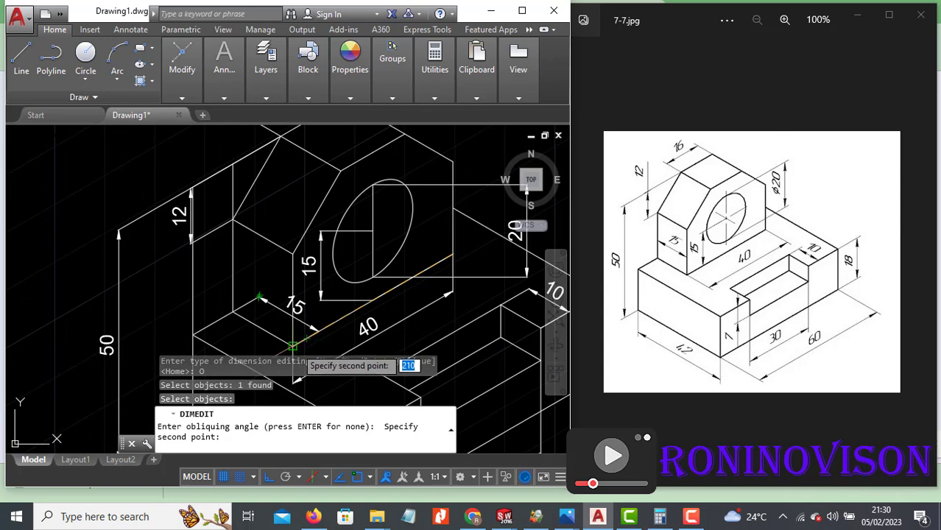
Oblique the hole's 20 dimension, picking the angle along the lower edge of the upright's holed face.
scroll(239, 342, "down", 2)
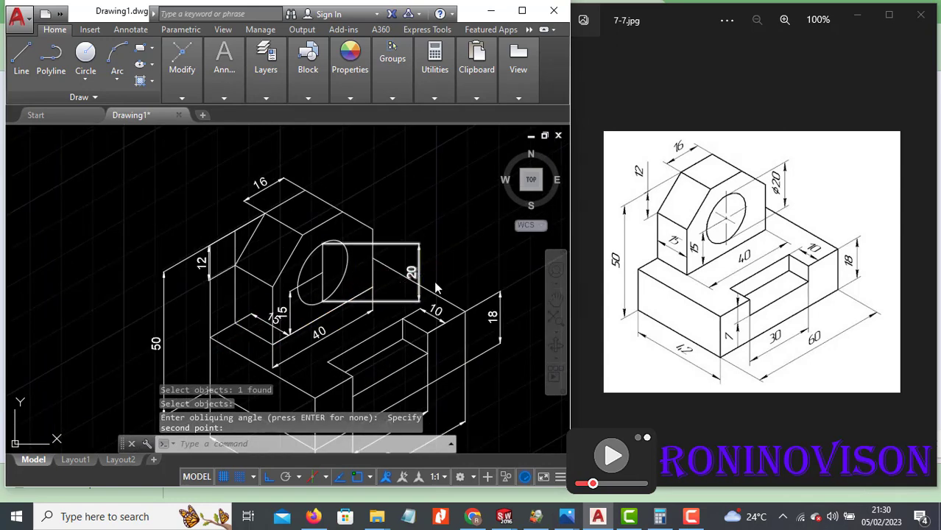
key("Return")
left_click(474, 359)
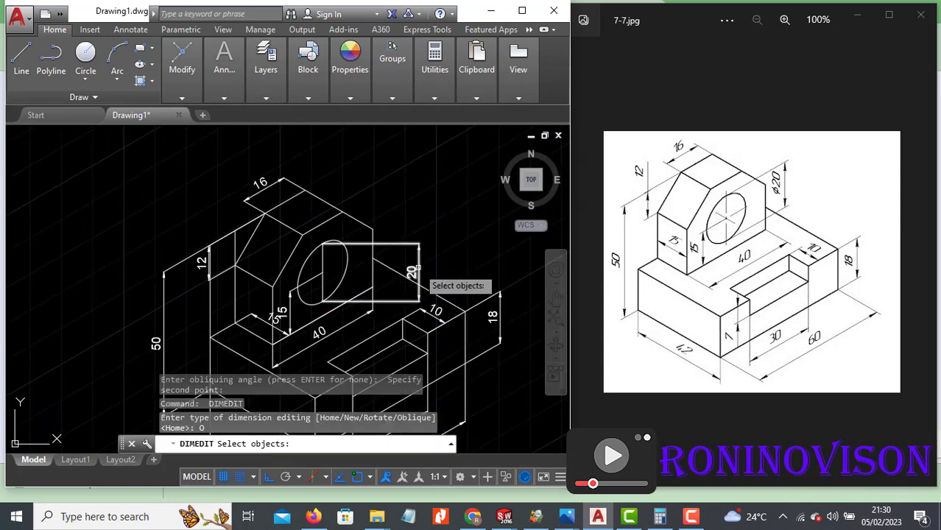
left_click(418, 264)
key("Return")
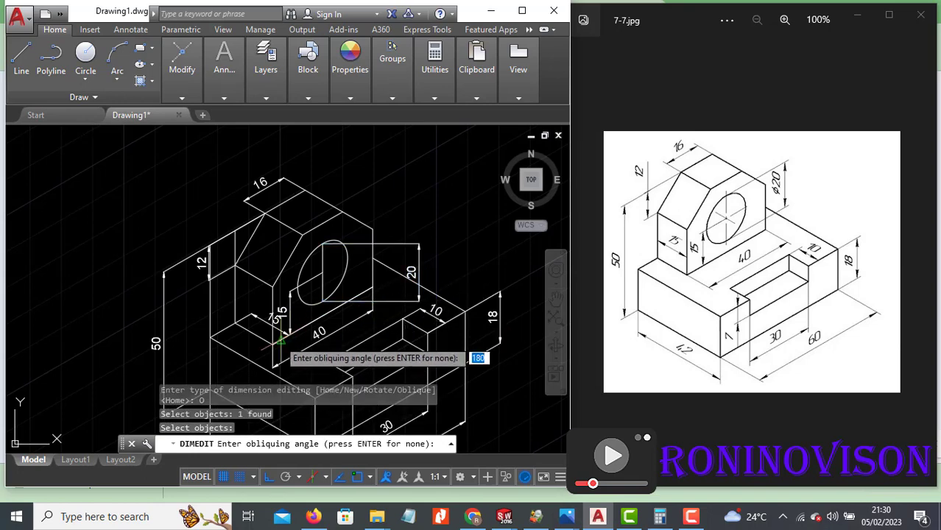
left_click(274, 342)
left_click(370, 287)
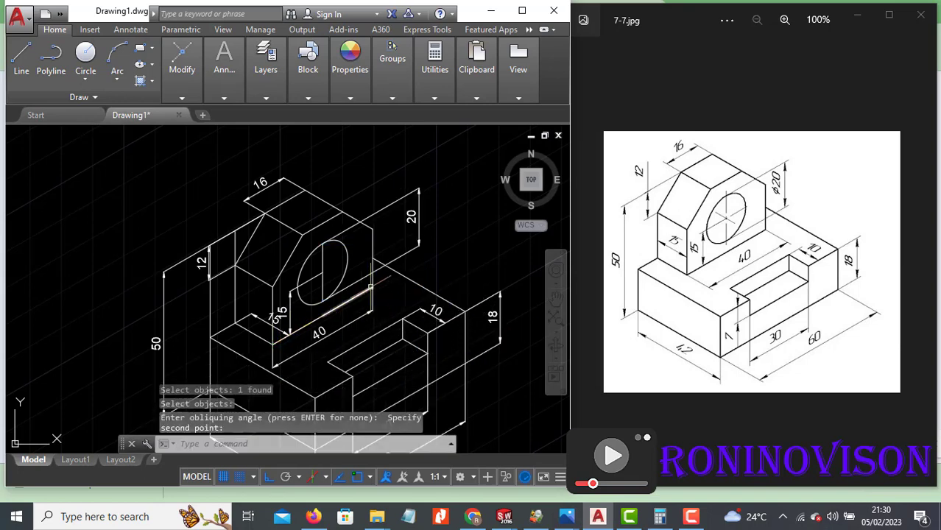
Edit the hole's 20 dimension text with TEXTEDIT and insert a diameter symbol before the value.
key("Escape")
type("ed")
key("Return")
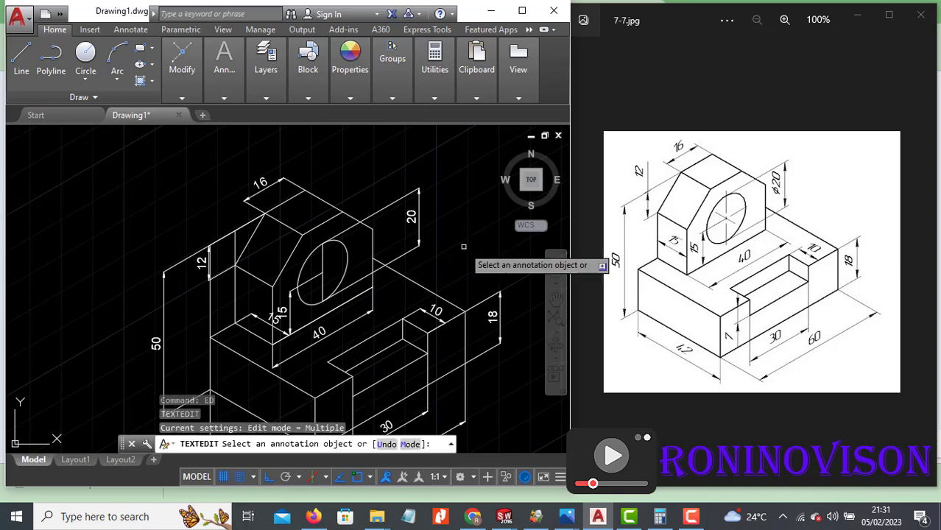
left_click(413, 223)
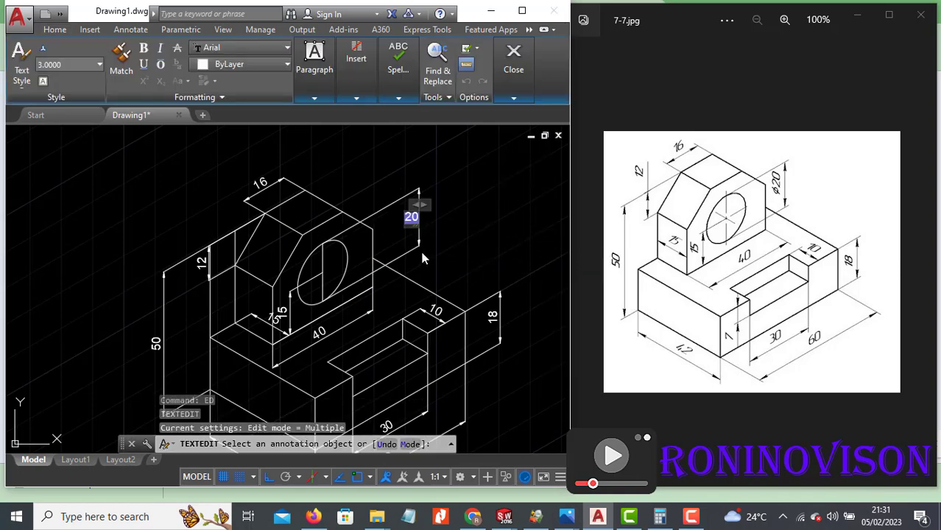
left_click(357, 98)
left_click(405, 144)
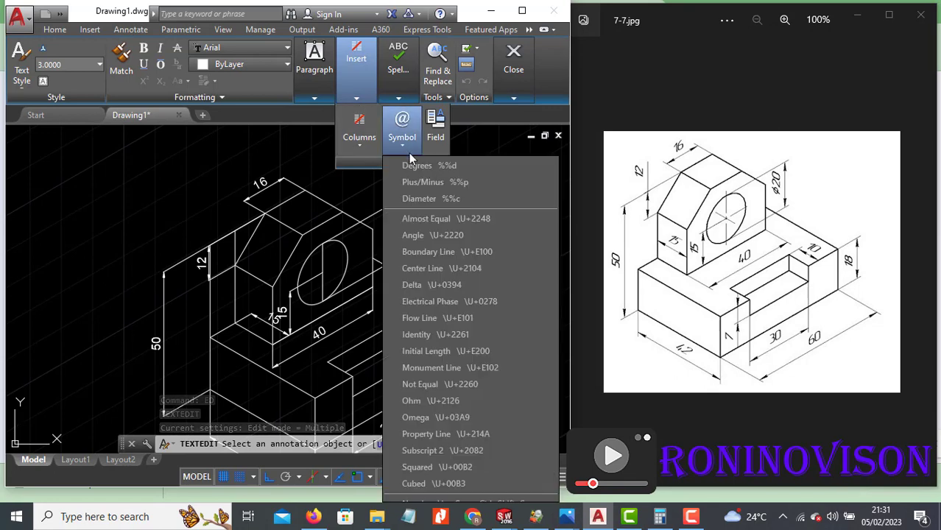
left_click(452, 199)
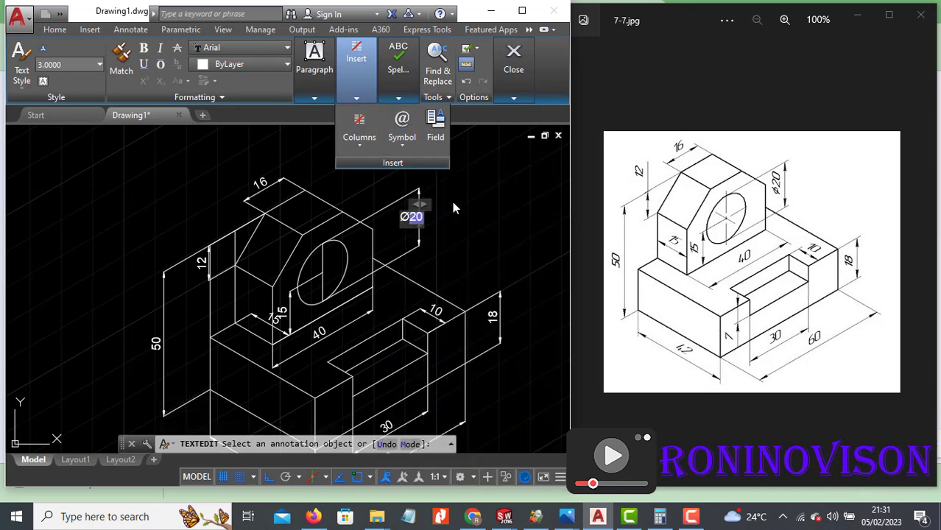
Accept the hole's Ø20 dimension text and end the text editing.
left_click(468, 232)
key("Escape")
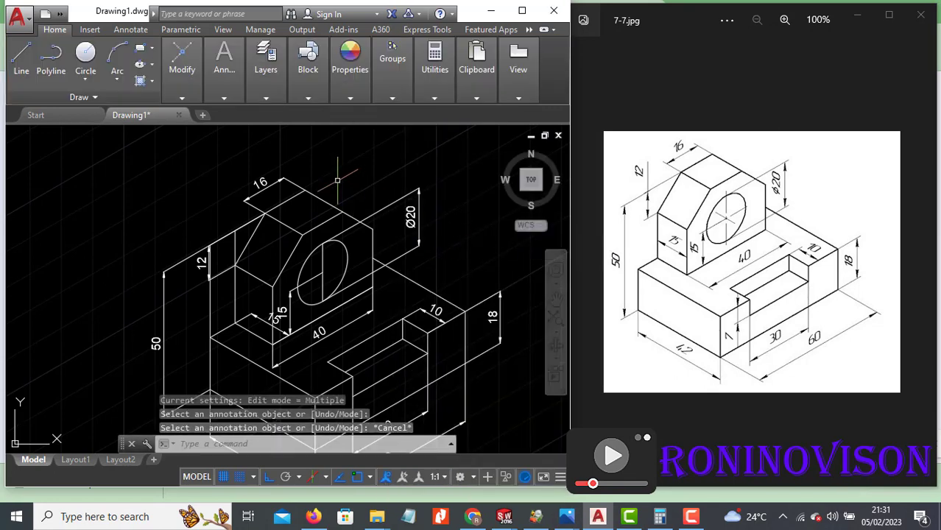
Shift the 60 dimension line along the base inward so its front end meets the end of the 42 dimension line.
scroll(337, 179, "down", 1)
scroll(354, 263, "up", 1)
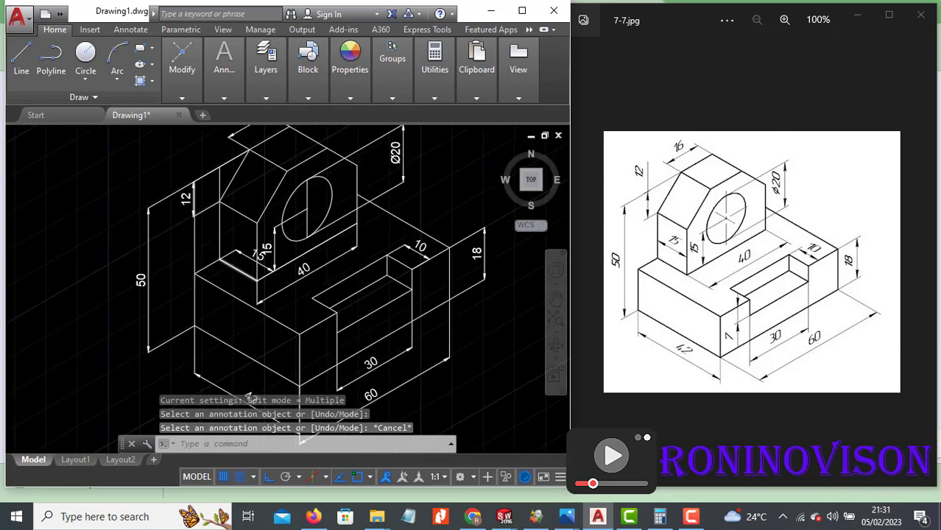
scroll(258, 280, "down", 1)
scroll(287, 383, "up", 1)
left_click(320, 377)
left_click(302, 355)
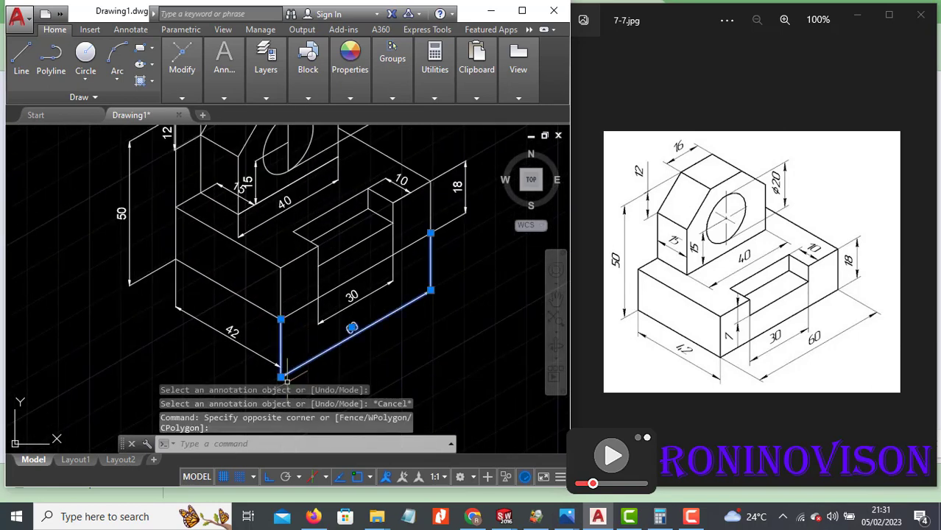
left_click(281, 377)
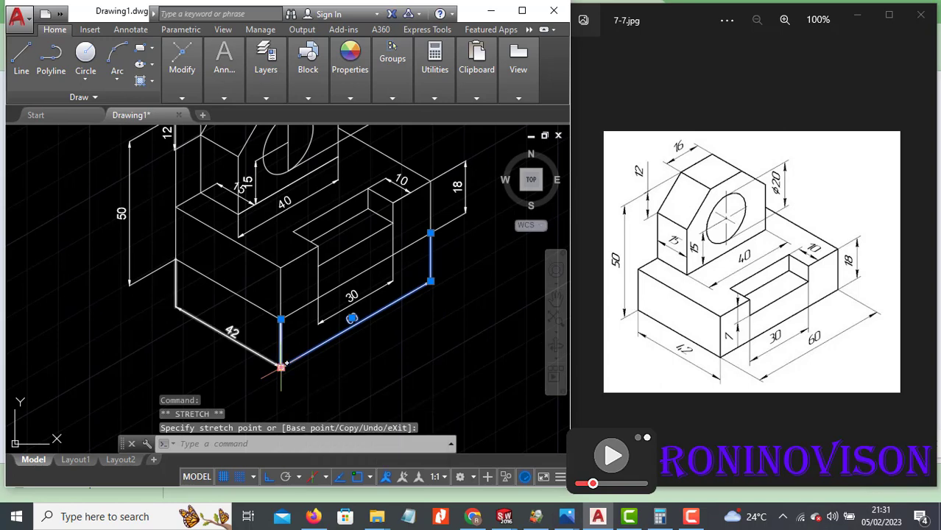
key("Escape")
scroll(361, 320, "down", 2)
scroll(393, 308, "up", 1)
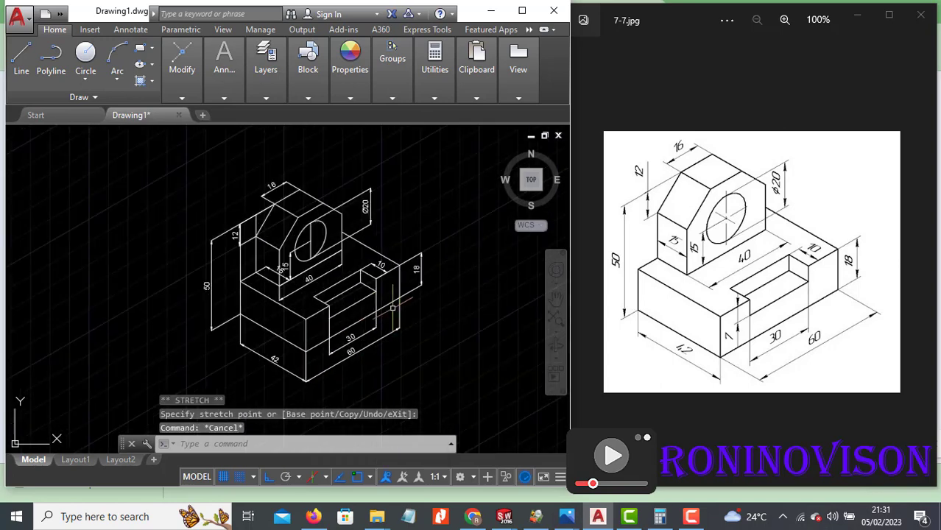
Set the colour of the hole's Ø20 dimension to red.
left_click(351, 97)
left_click(397, 115)
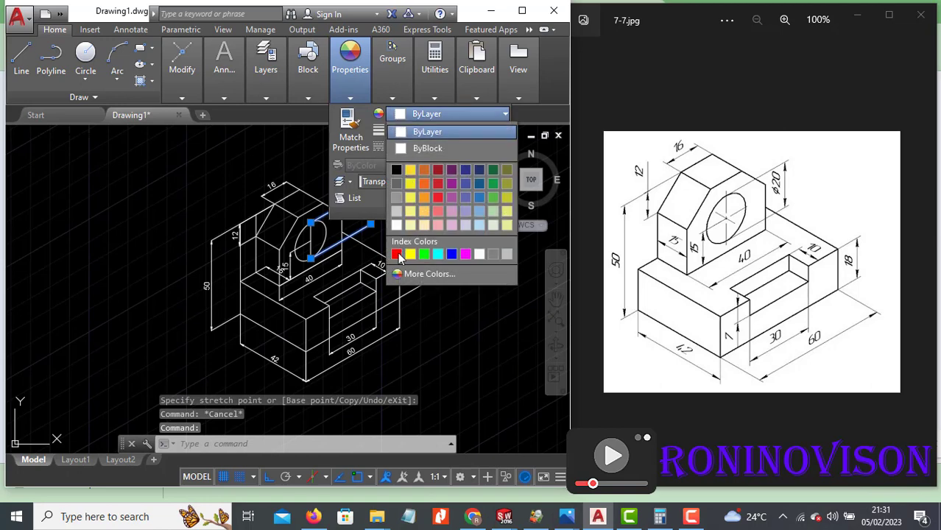
left_click(397, 255)
key("Escape")
Use Match Properties with the red Ø20 dimension as source on the 16, 50, 12 and both 15 dimensions.
type("ma")
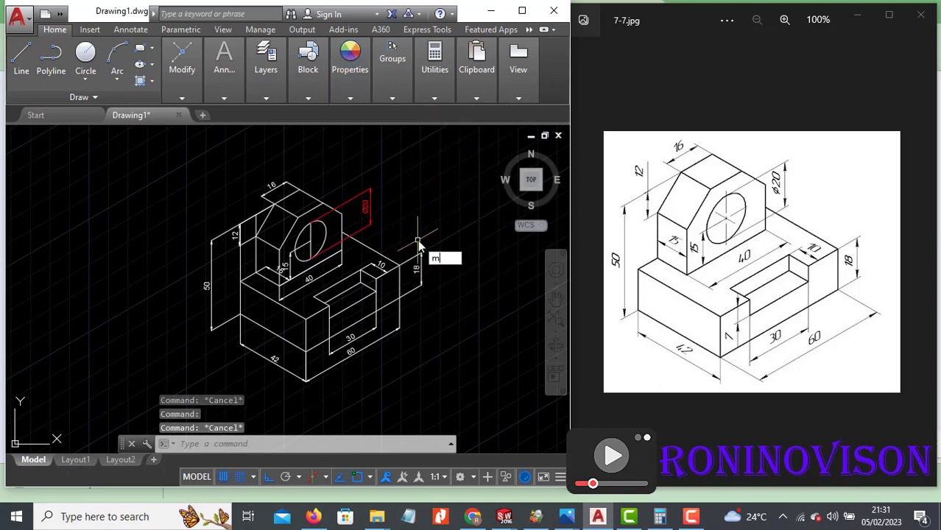
key("Return")
left_click(362, 206)
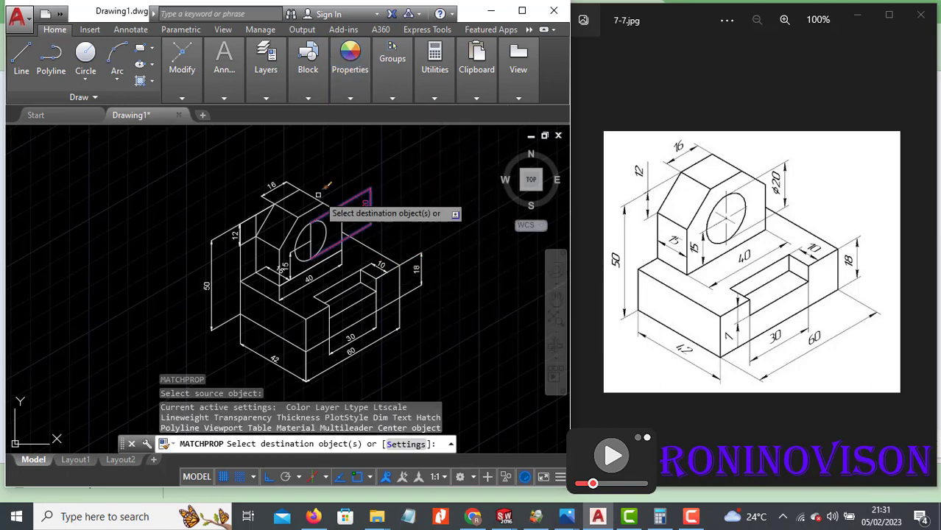
left_click(276, 186)
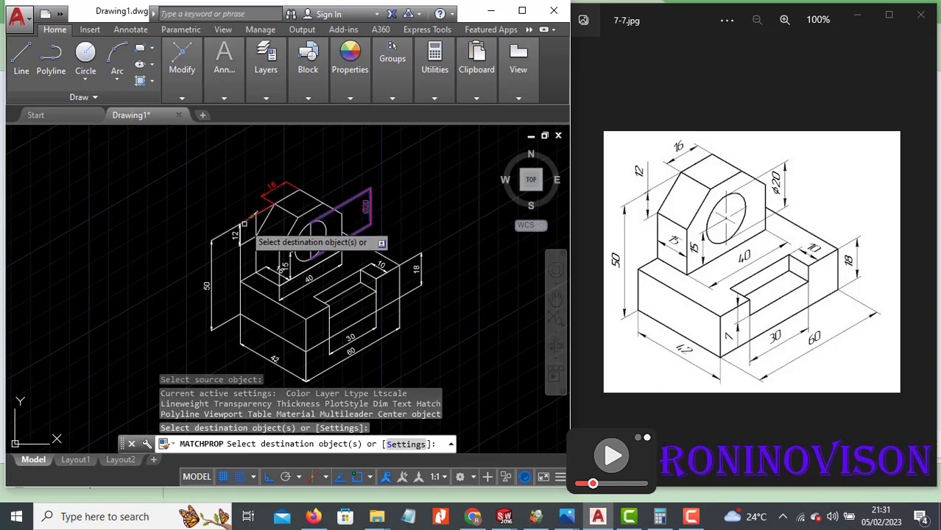
left_click(209, 239)
scroll(229, 245, "up", 4)
left_click(243, 226)
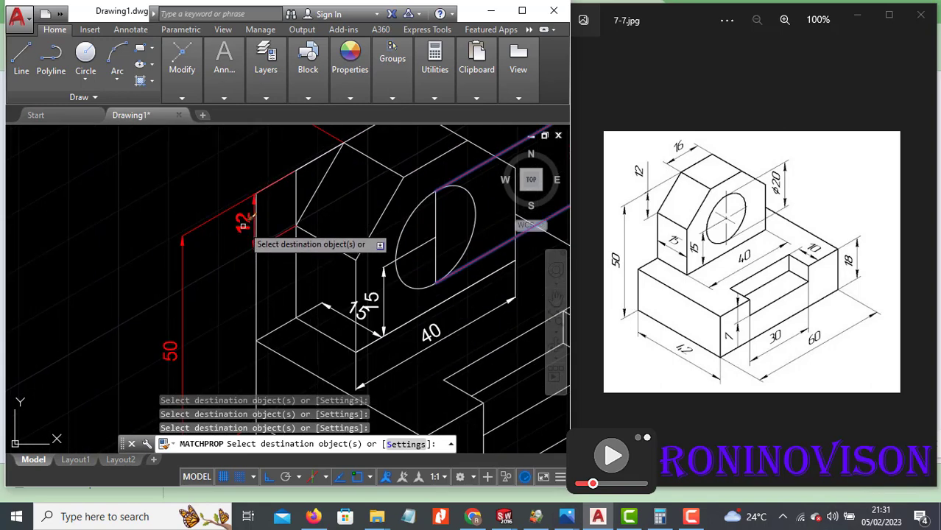
left_click(361, 309)
left_click(374, 304)
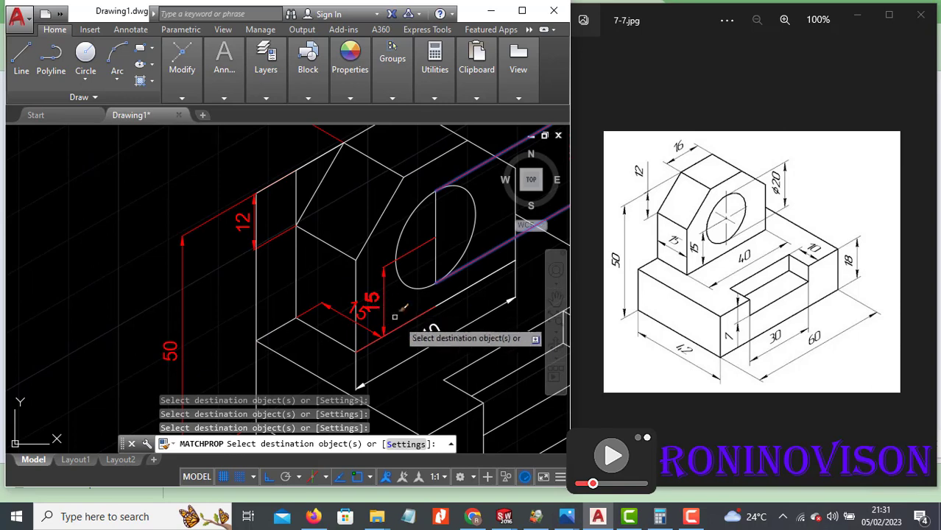
Apply the Ø20 dimension's matched properties to the 40, 60, 30, 42, 18 and 10 dimensions and end the command.
scroll(296, 292, "down", 5)
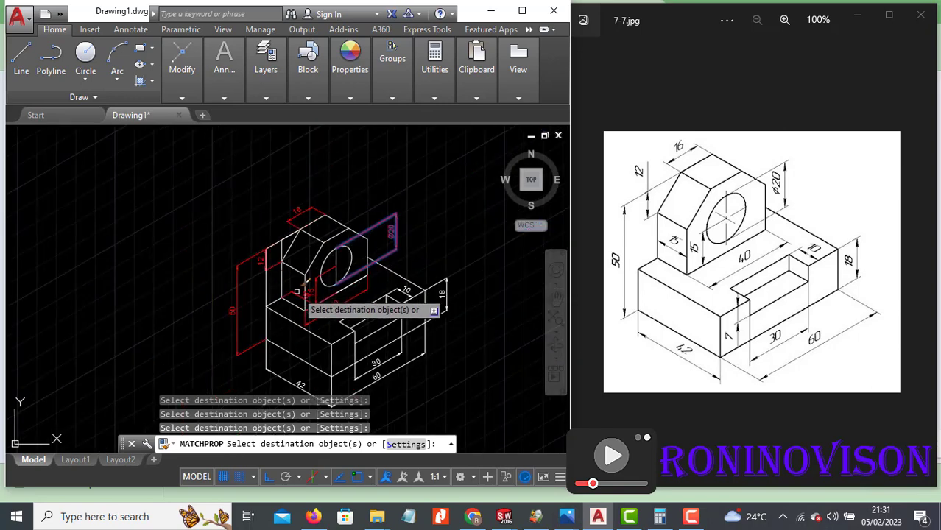
left_click(400, 391)
left_click(377, 364)
left_click(268, 369)
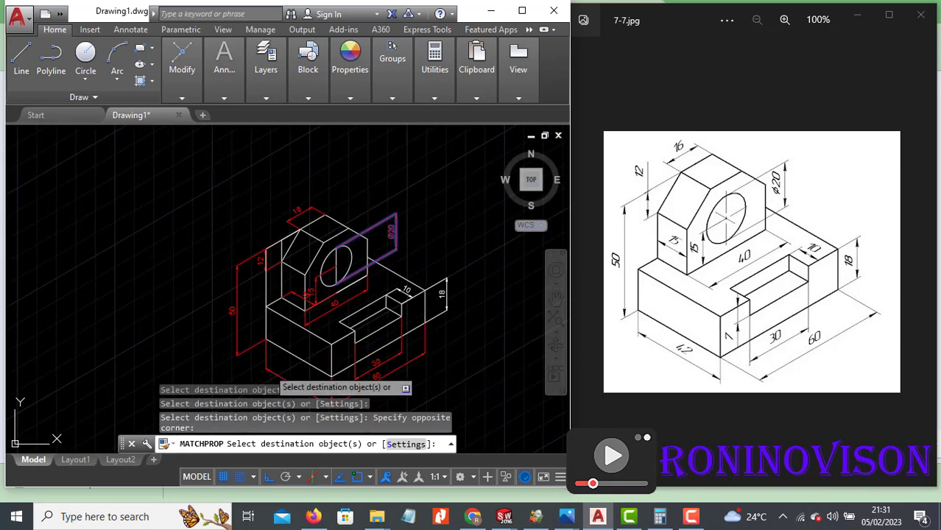
left_click(447, 296)
left_click(411, 291)
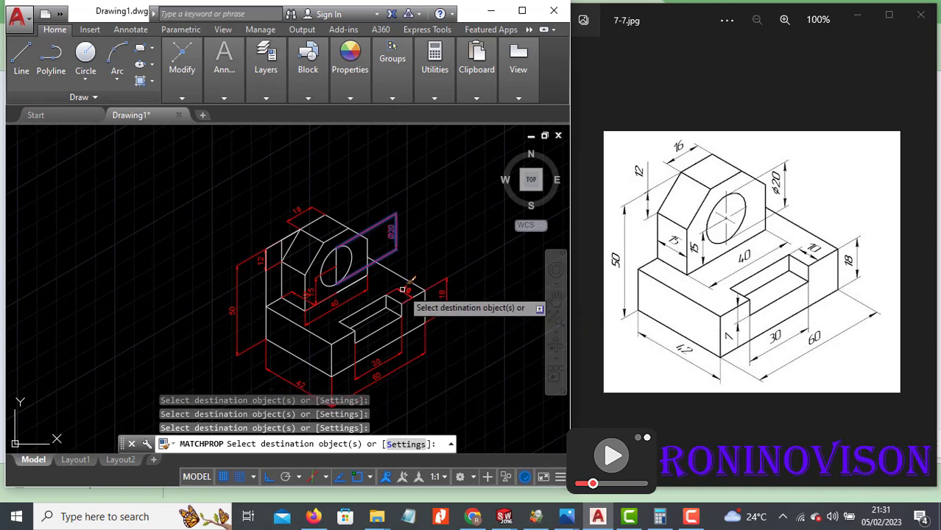
left_click(392, 230)
key("Escape")
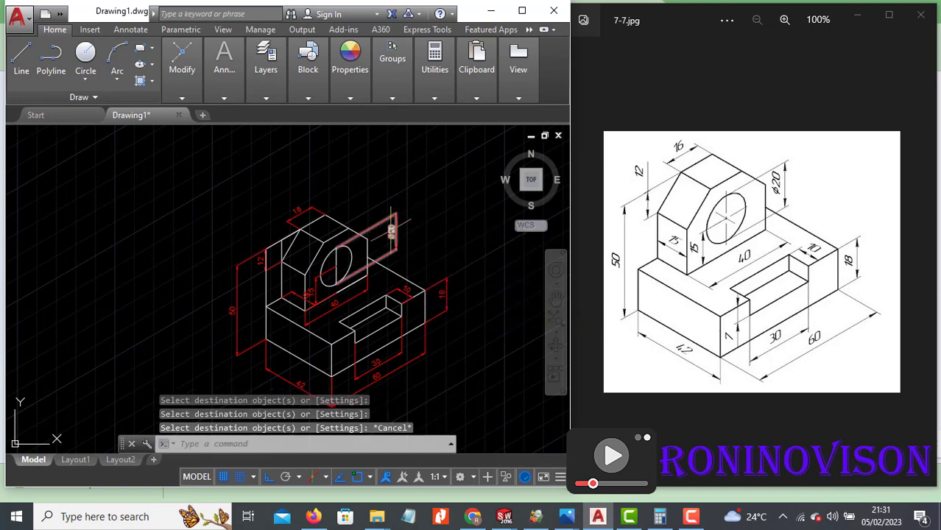
Erase the vertical construction line running through the hole.
scroll(379, 302, "up", 3)
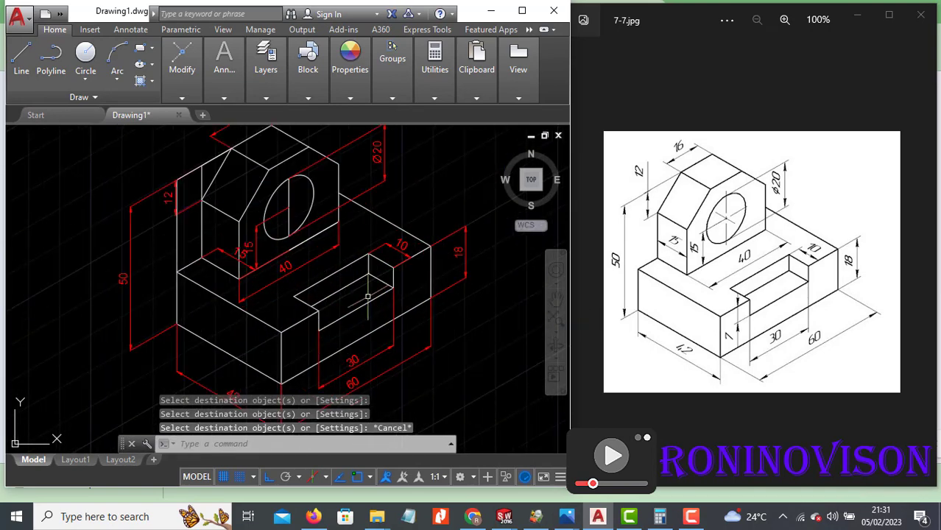
middle_click_drag(377, 291, 380, 305)
key("Escape")
key("Escape")
key("Escape")
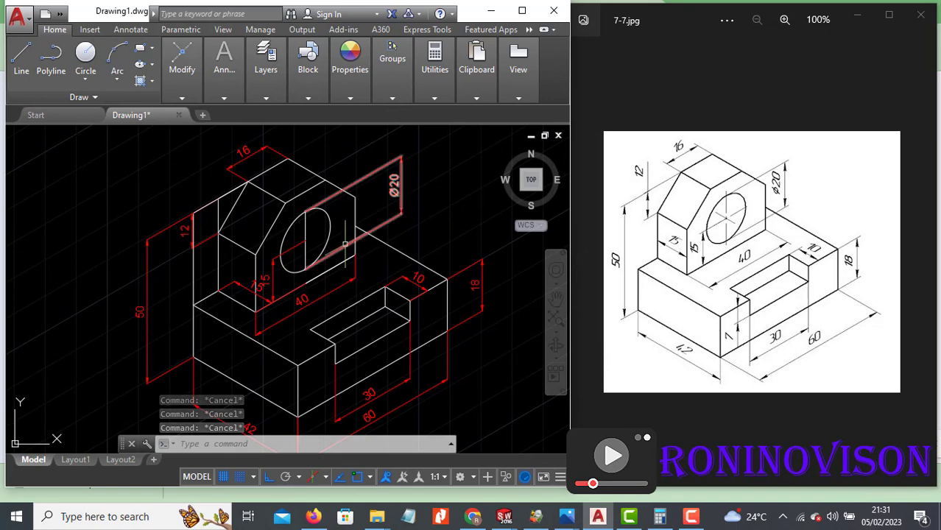
left_click(307, 225)
left_click(303, 232)
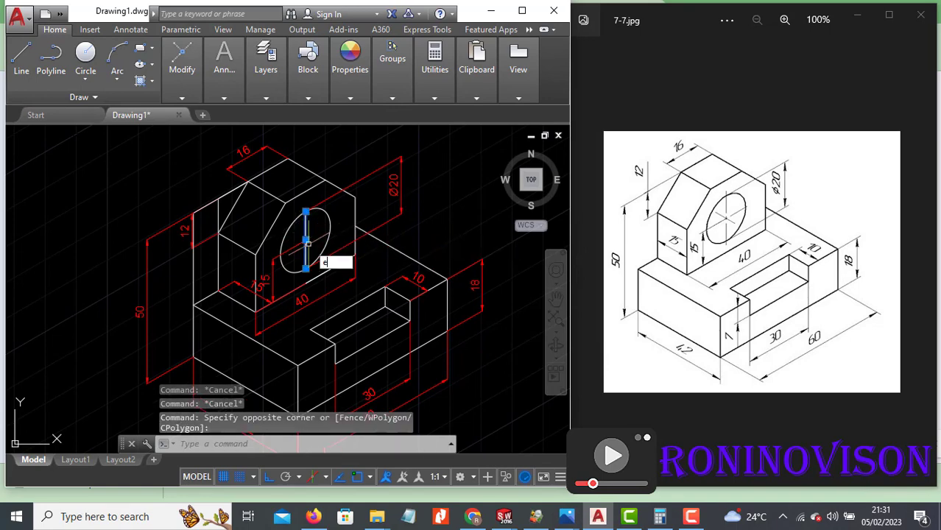
key("Return")
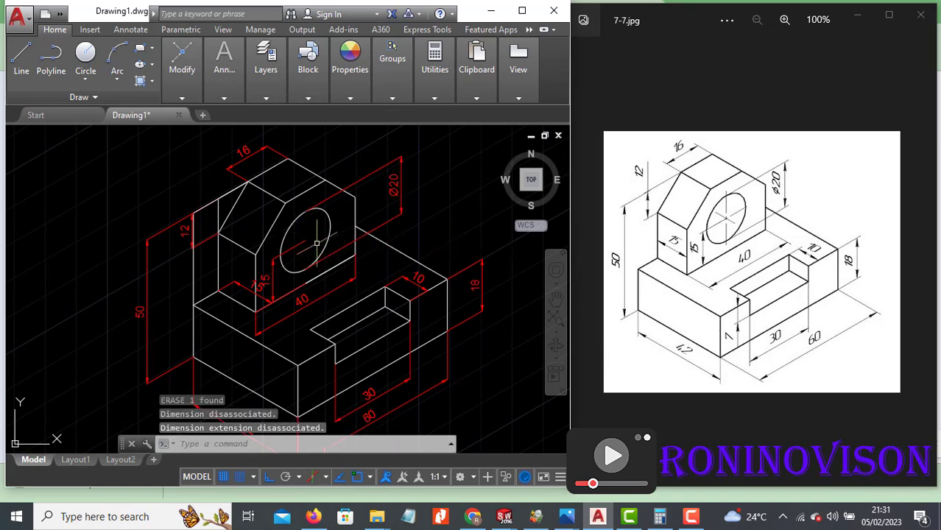
Set the vertical construction line rising from the base corner and the sloping one meeting the chamfer's top to yellow.
left_click(201, 209)
left_click(193, 259)
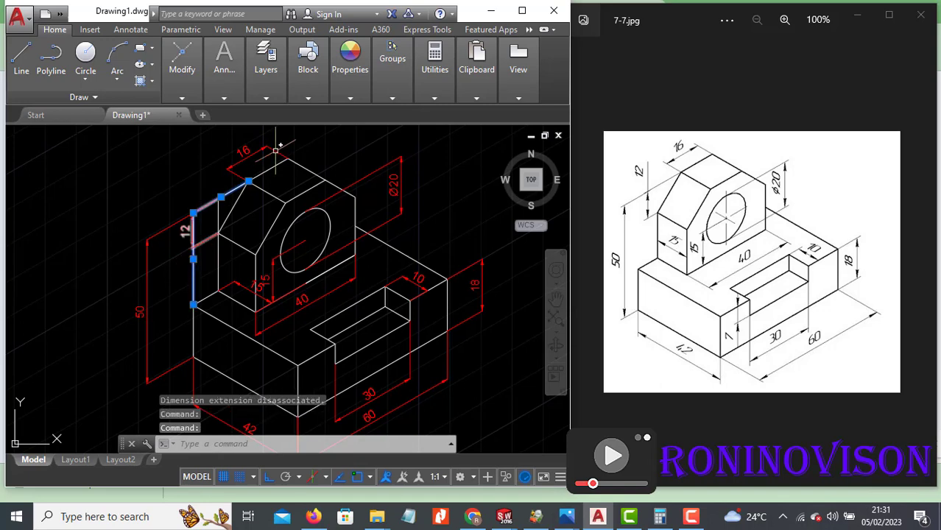
left_click(359, 98)
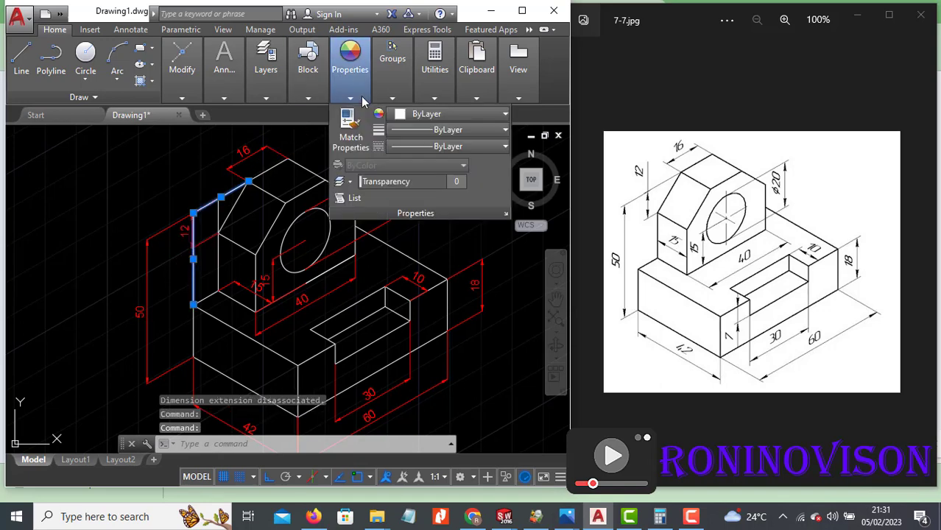
left_click(403, 114)
left_click(412, 255)
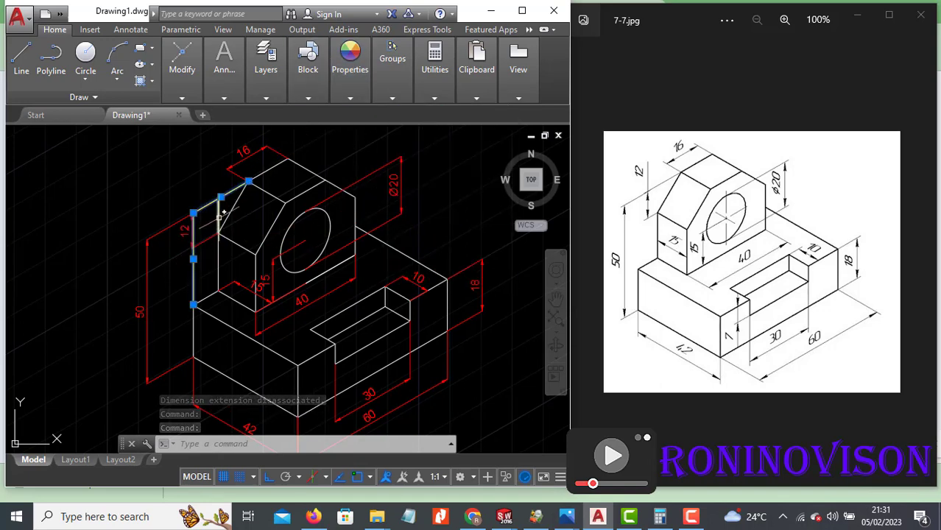
Set the short vertical construction line above the chamfer's lower back corner to yellow and clear the selection.
left_click(351, 97)
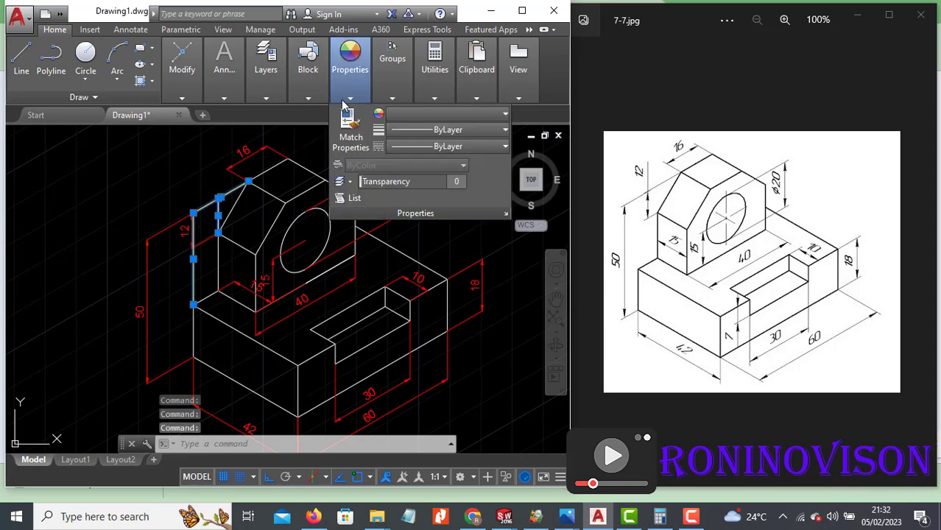
left_click(401, 116)
left_click(413, 253)
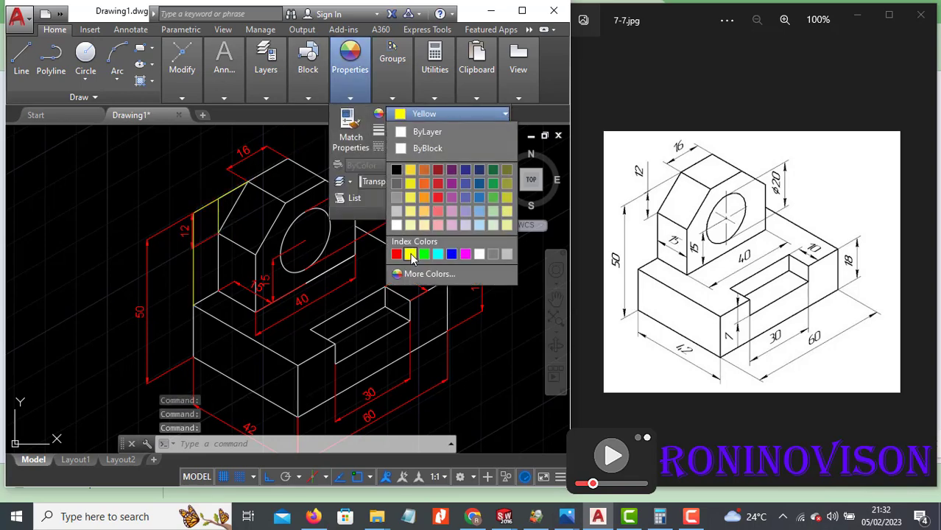
key("Escape")
key("Escape")
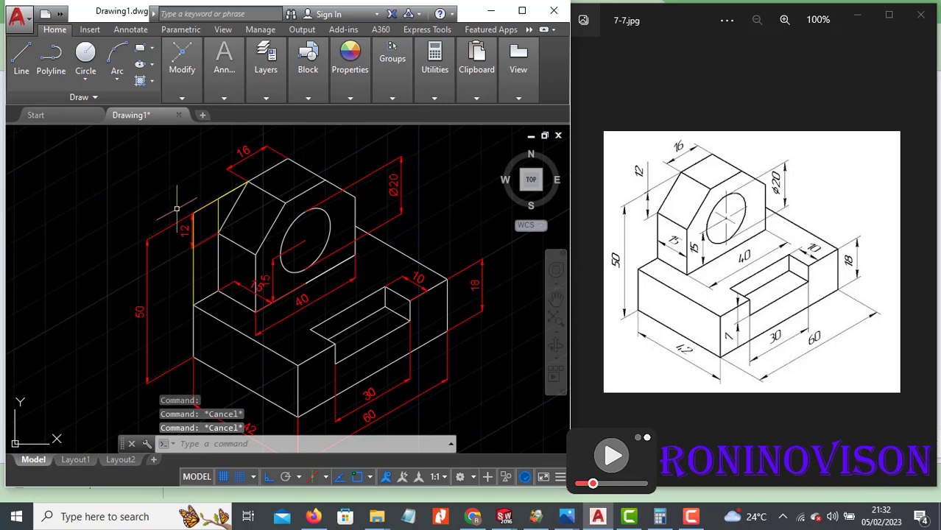